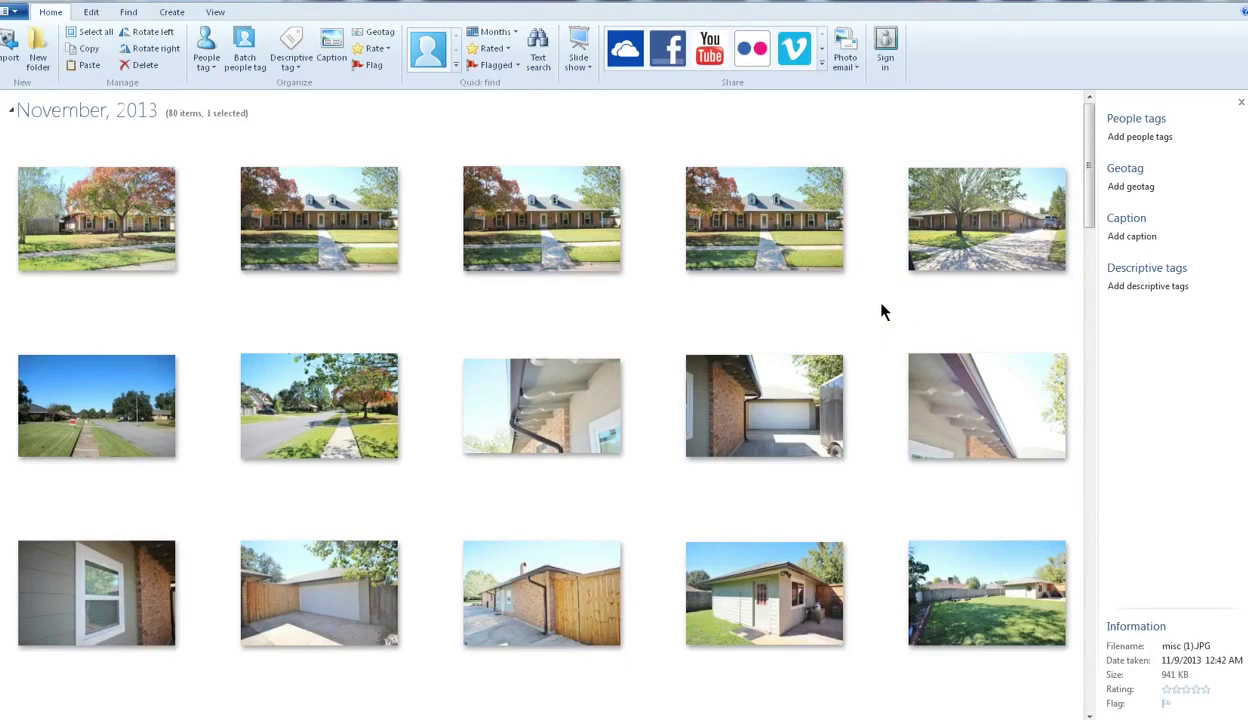
# Open the brick ranch house photo misc (6) and straighten it
pyautogui.doubleClick(563, 258)
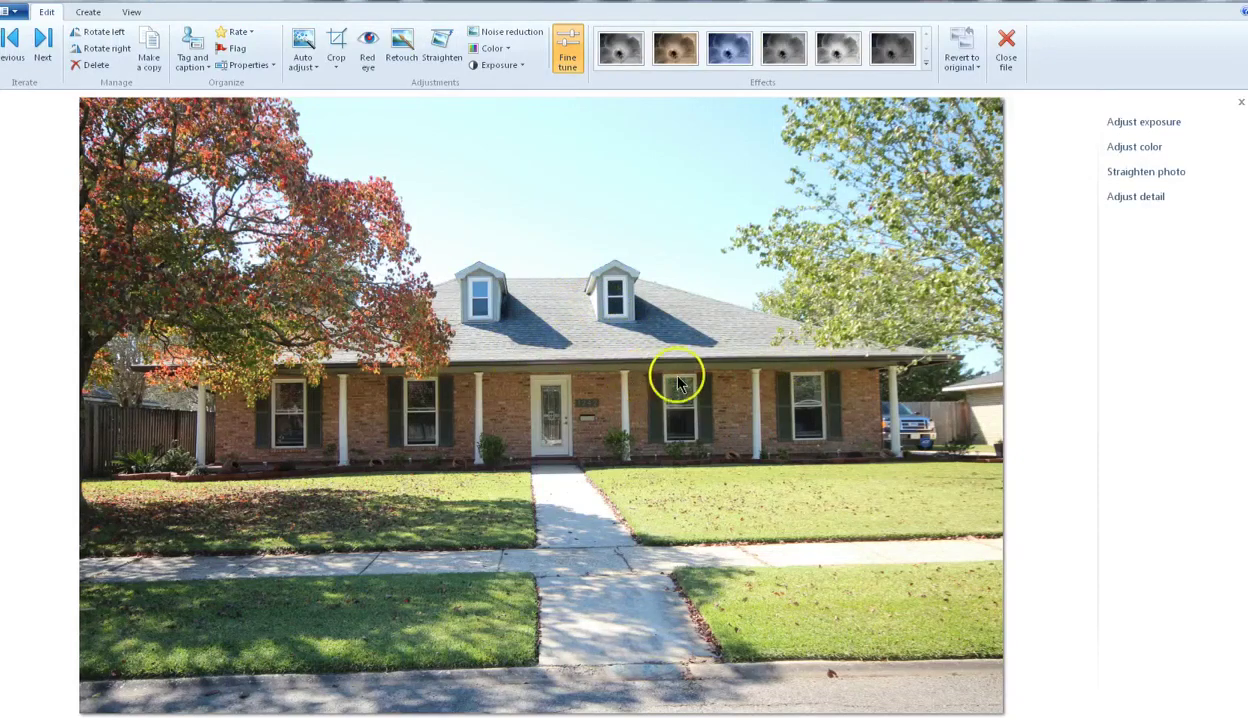
pyautogui.click(1150, 175)
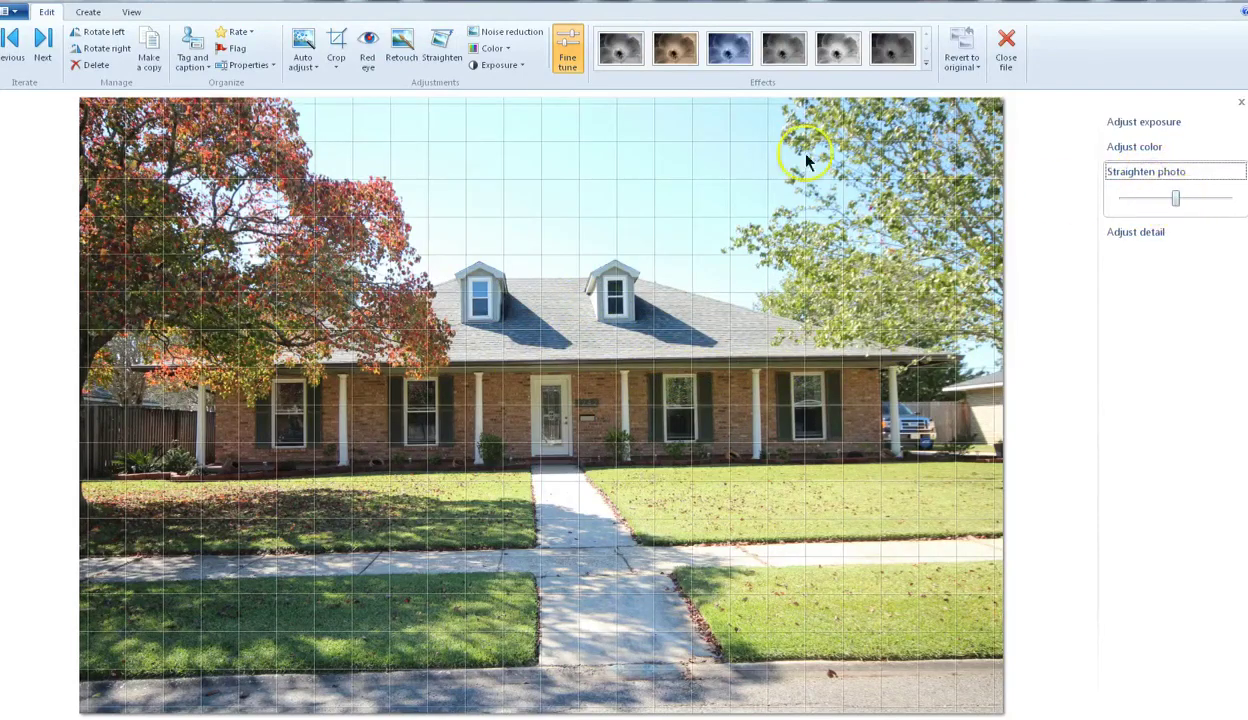
pyautogui.click(438, 46)
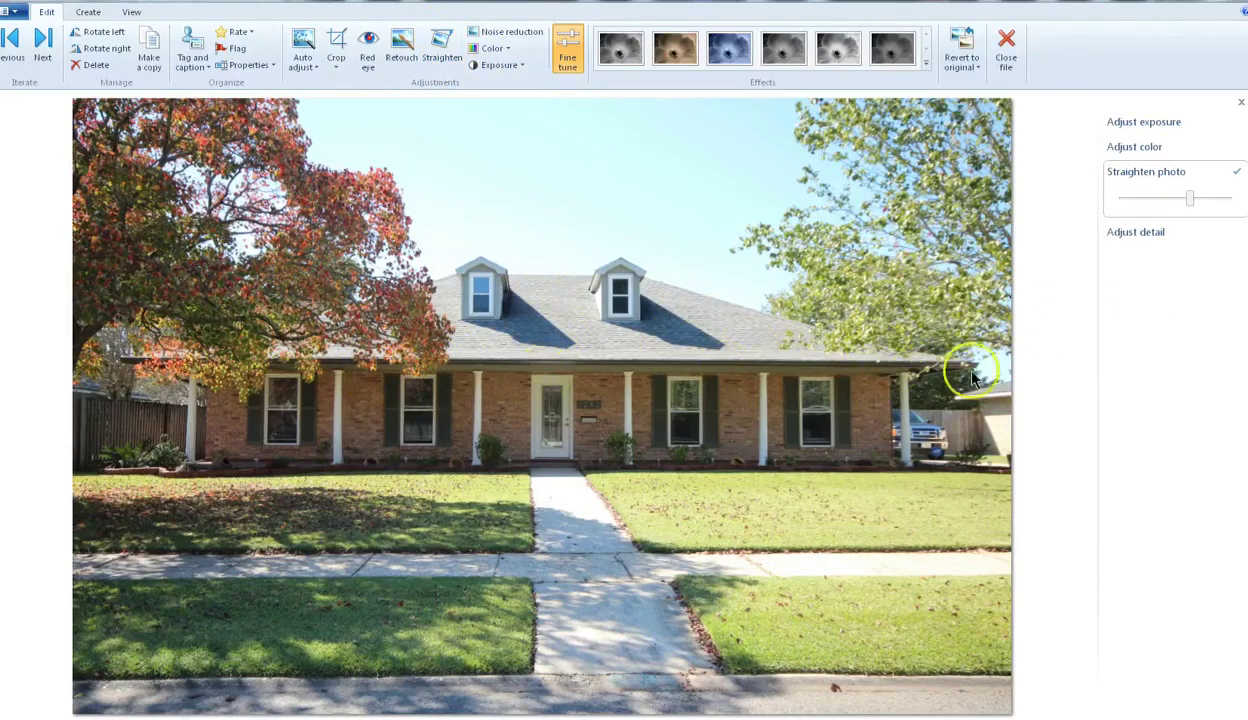
# Lift the house photo's shadows and raise its contrast
pyautogui.click(1152, 124)
pyautogui.moveTo(1177, 236); pyautogui.dragTo(1203, 240)
pyautogui.moveTo(1175, 197); pyautogui.dragTo(1125, 275)
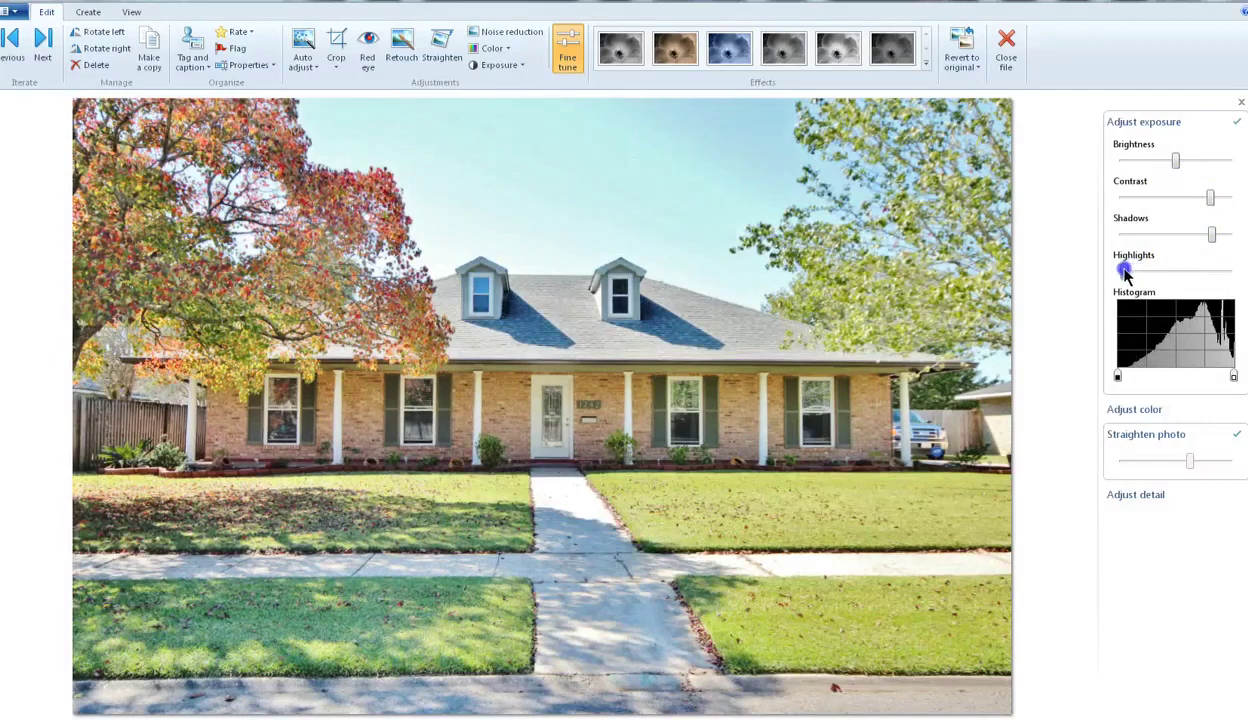
# Boost saturation, warm the colour temperature and fine-tune the overall brightness
pyautogui.click(1150, 409)
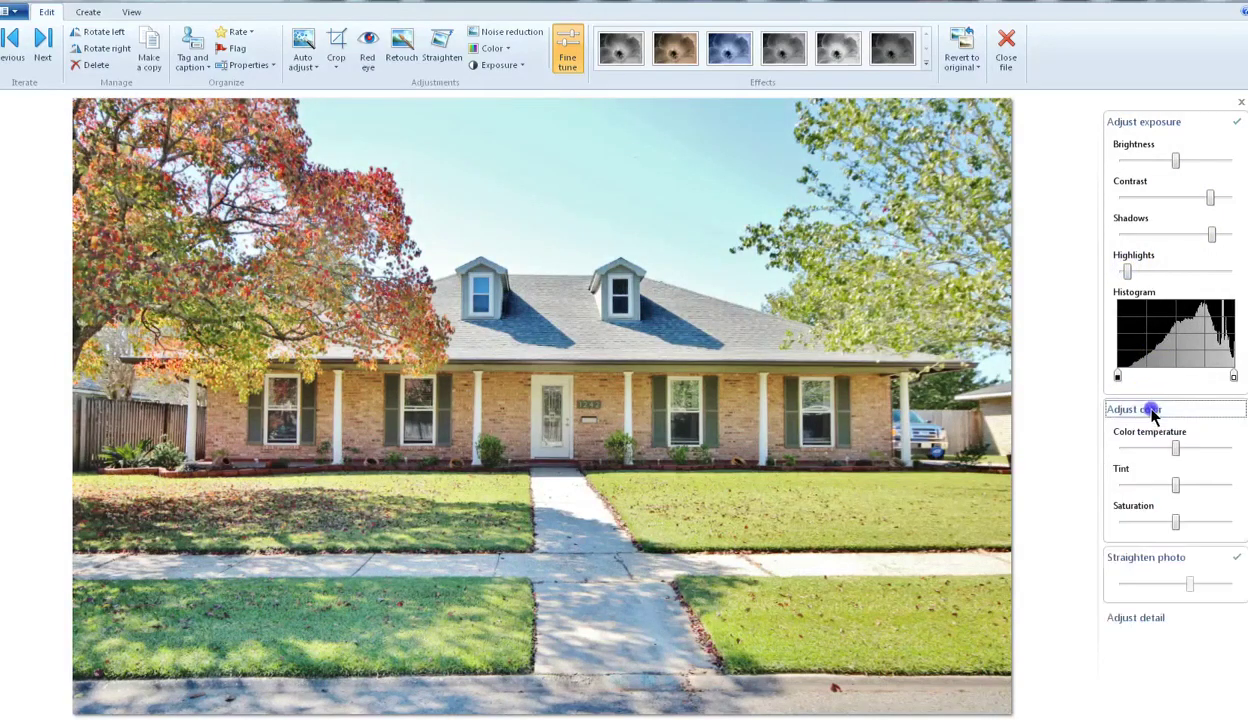
pyautogui.moveTo(1175, 521); pyautogui.dragTo(1182, 524)
pyautogui.click(1182, 450)
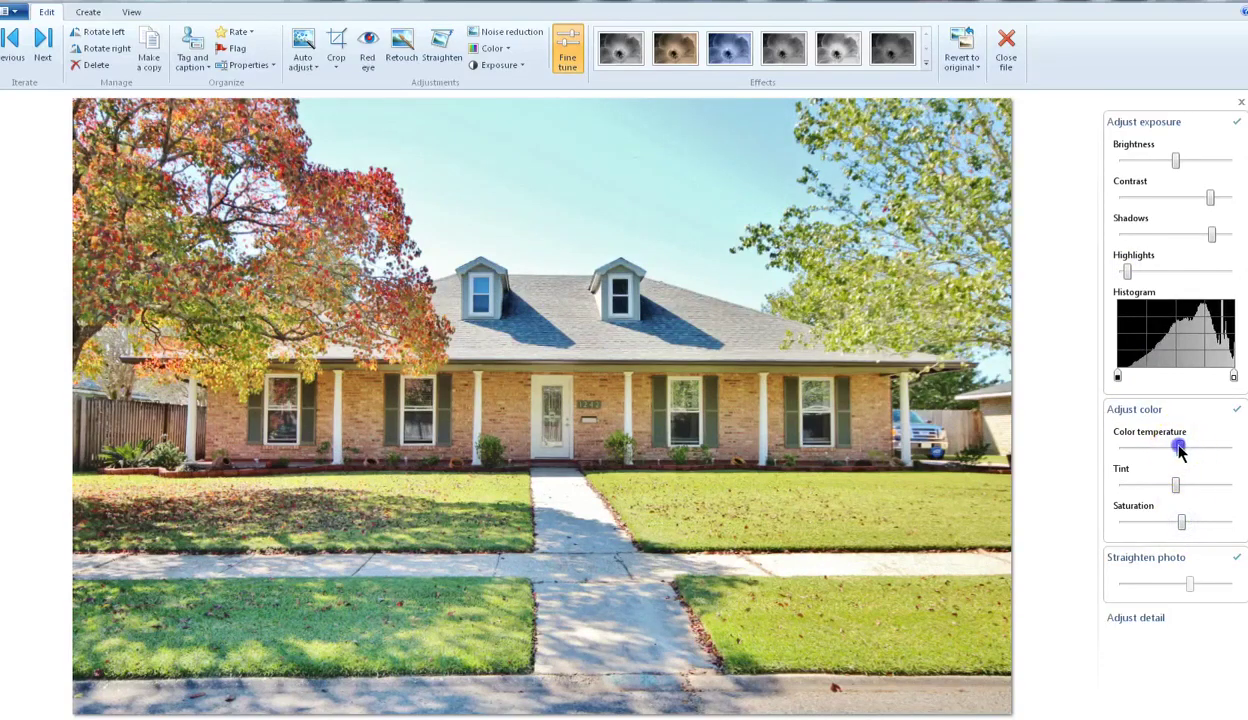
pyautogui.click(1182, 522)
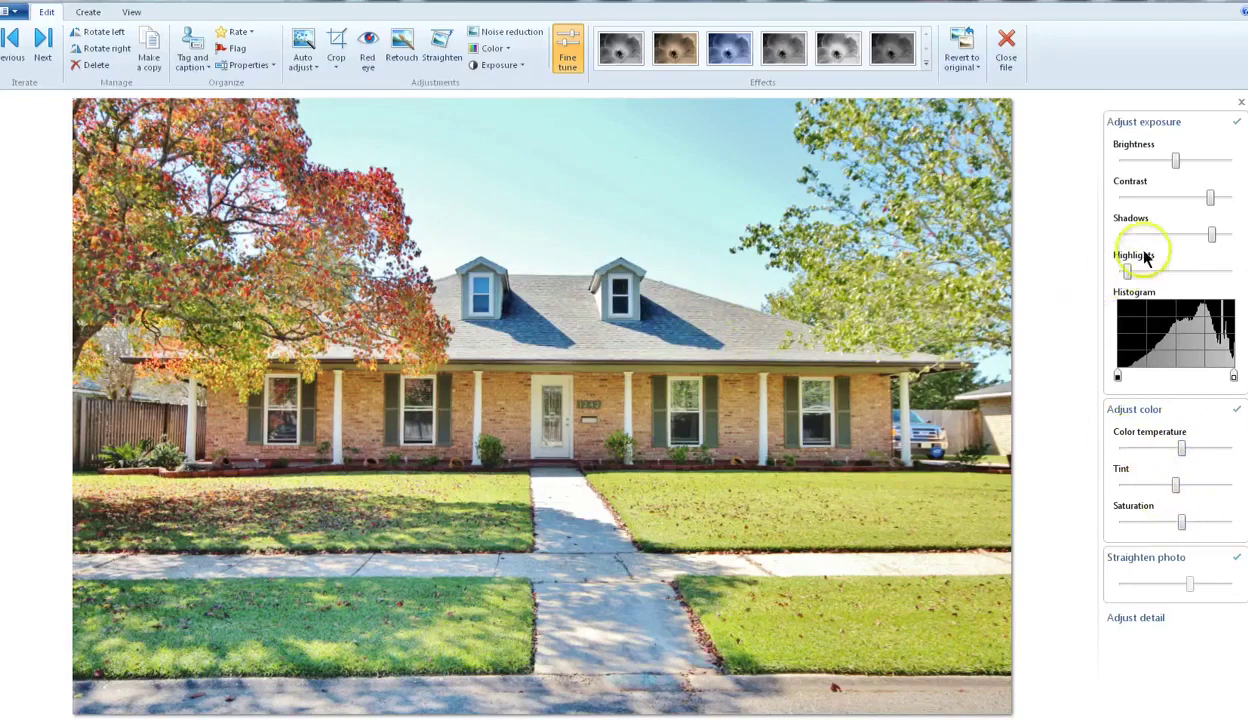
pyautogui.click(1176, 162)
pyautogui.moveTo(1176, 162)
pyautogui.mouseDown()
pyautogui.moveTo(1166, 161)
pyautogui.moveTo(1176, 167)
pyautogui.mouseUp()
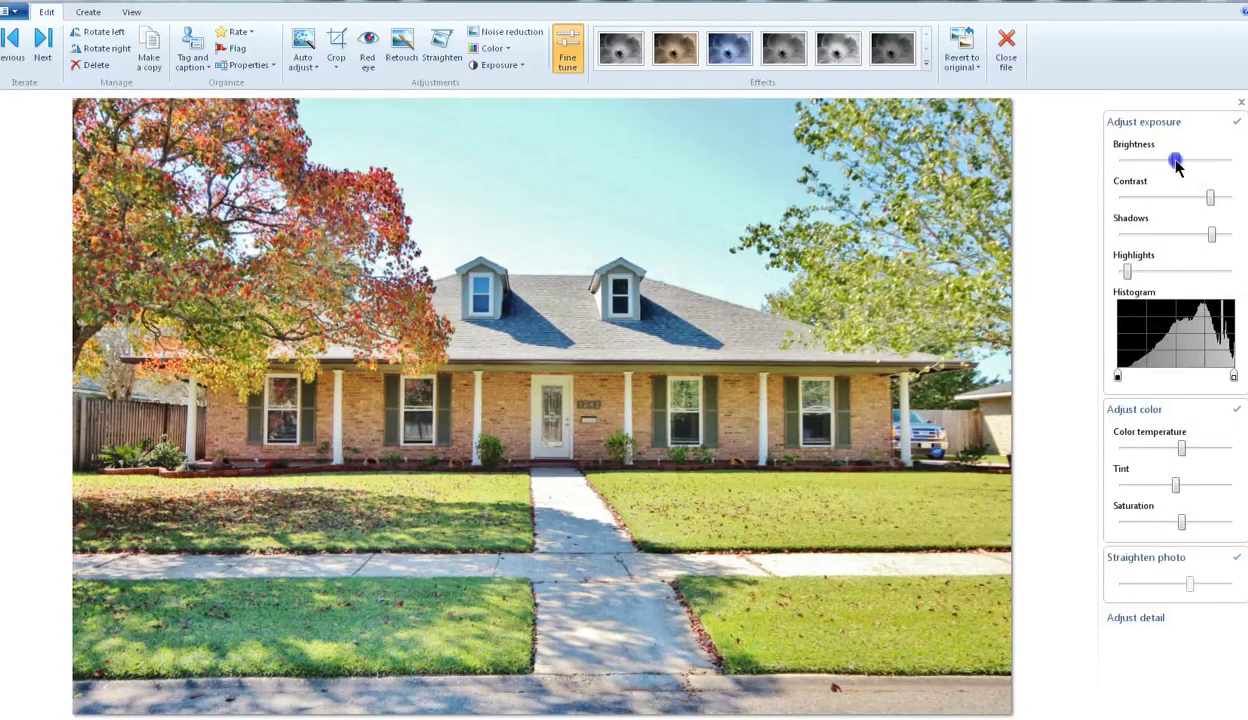
# Save the ranch house photo, then open misc (78), the brick house with the garage
pyautogui.click(1006, 42)
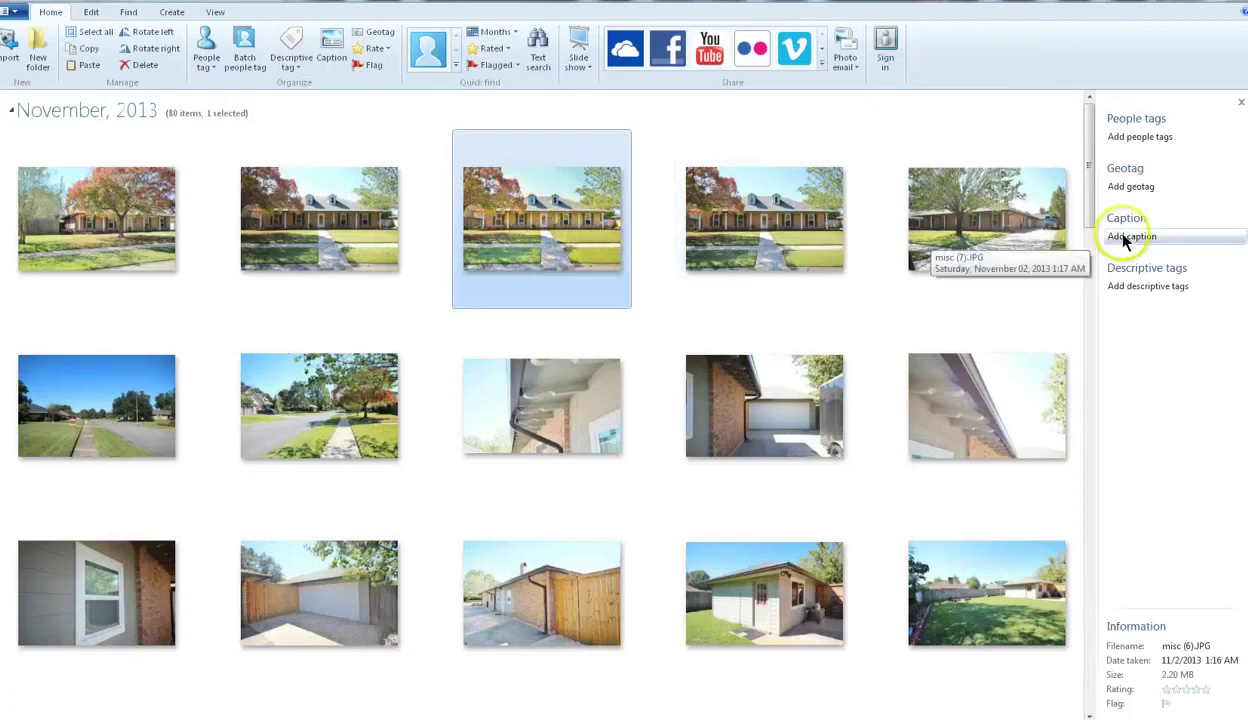
pyautogui.moveTo(1092, 168); pyautogui.dragTo(1078, 669)
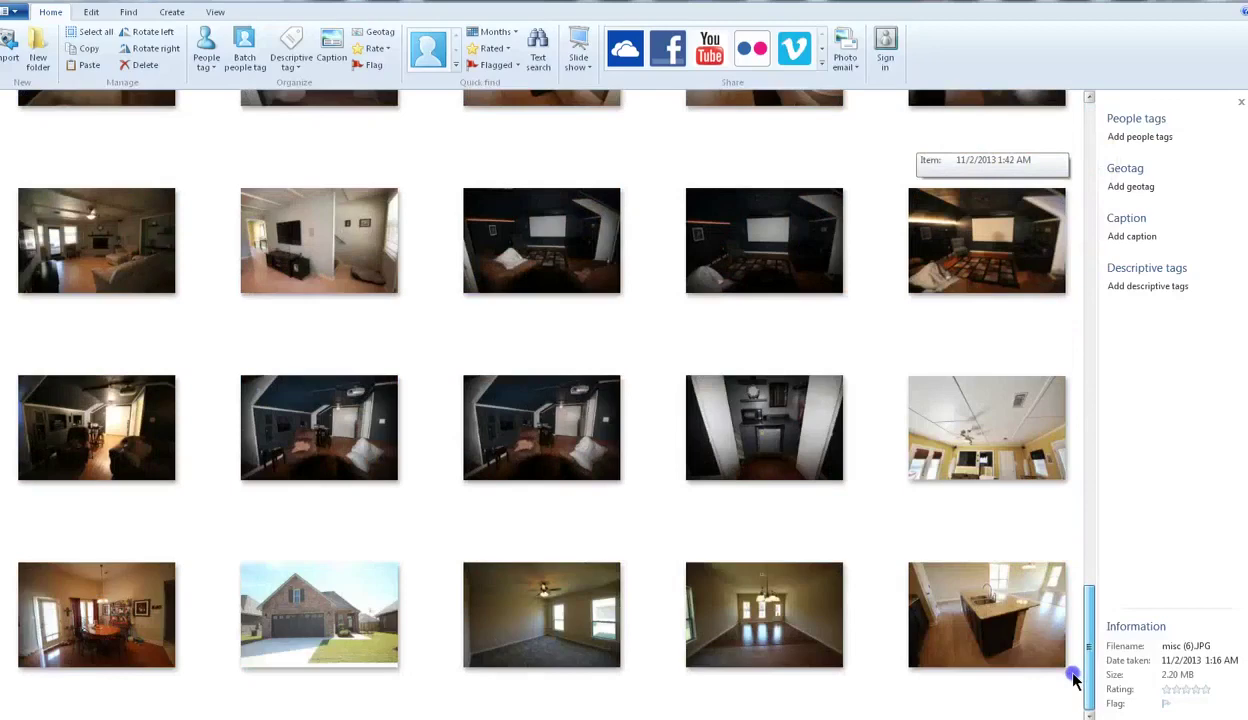
pyautogui.doubleClick(309, 612)
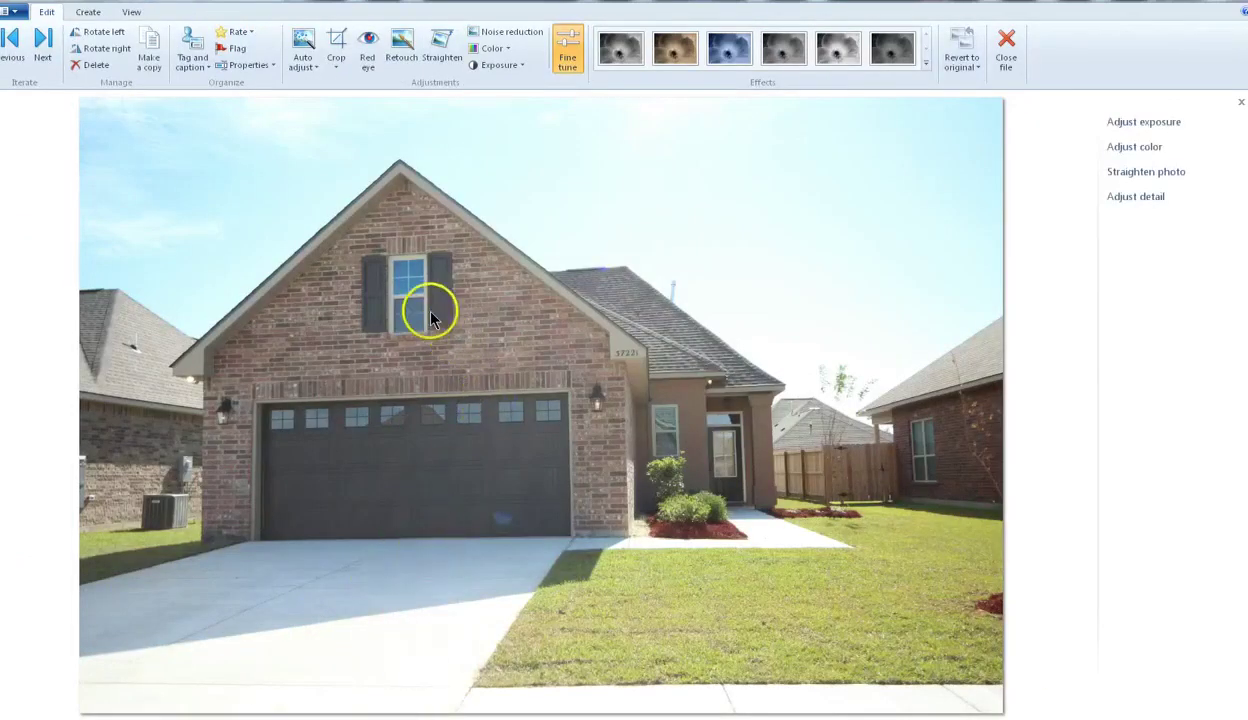
# Straighten the garage house photo, fine-tuning the rotation angle to level it
pyautogui.click(444, 50)
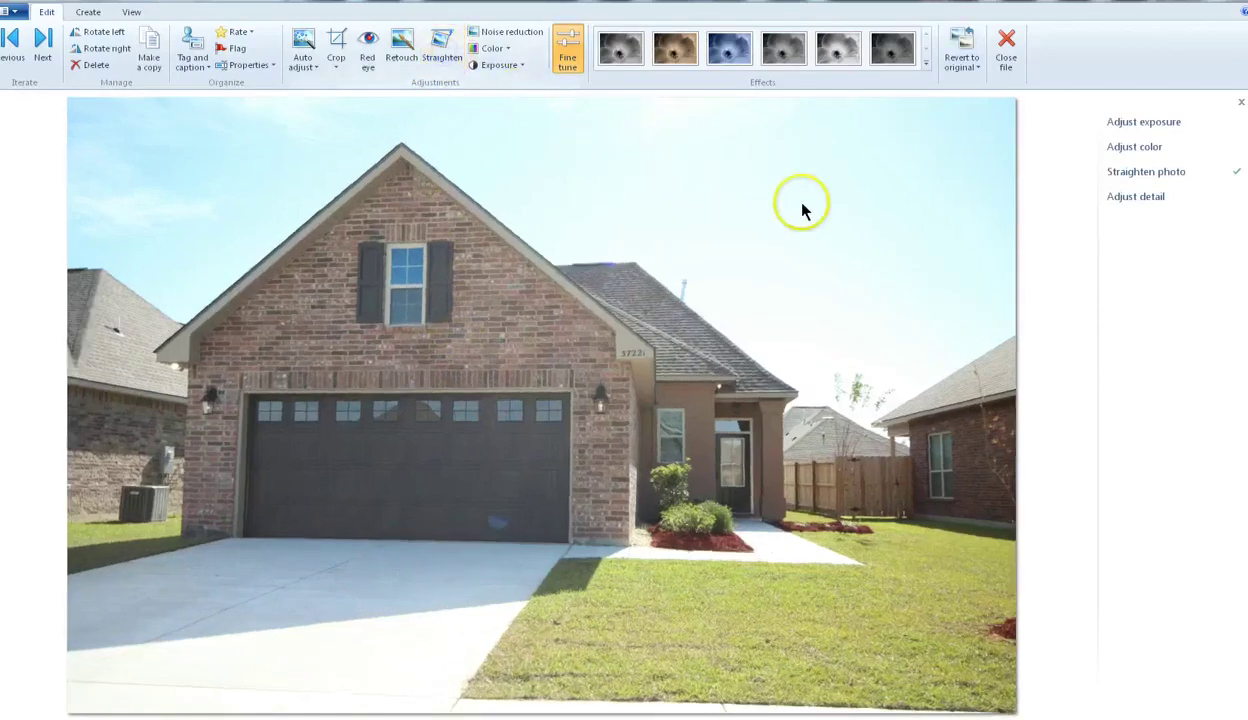
pyautogui.click(1162, 176)
pyautogui.moveTo(1197, 203); pyautogui.dragTo(1195, 204)
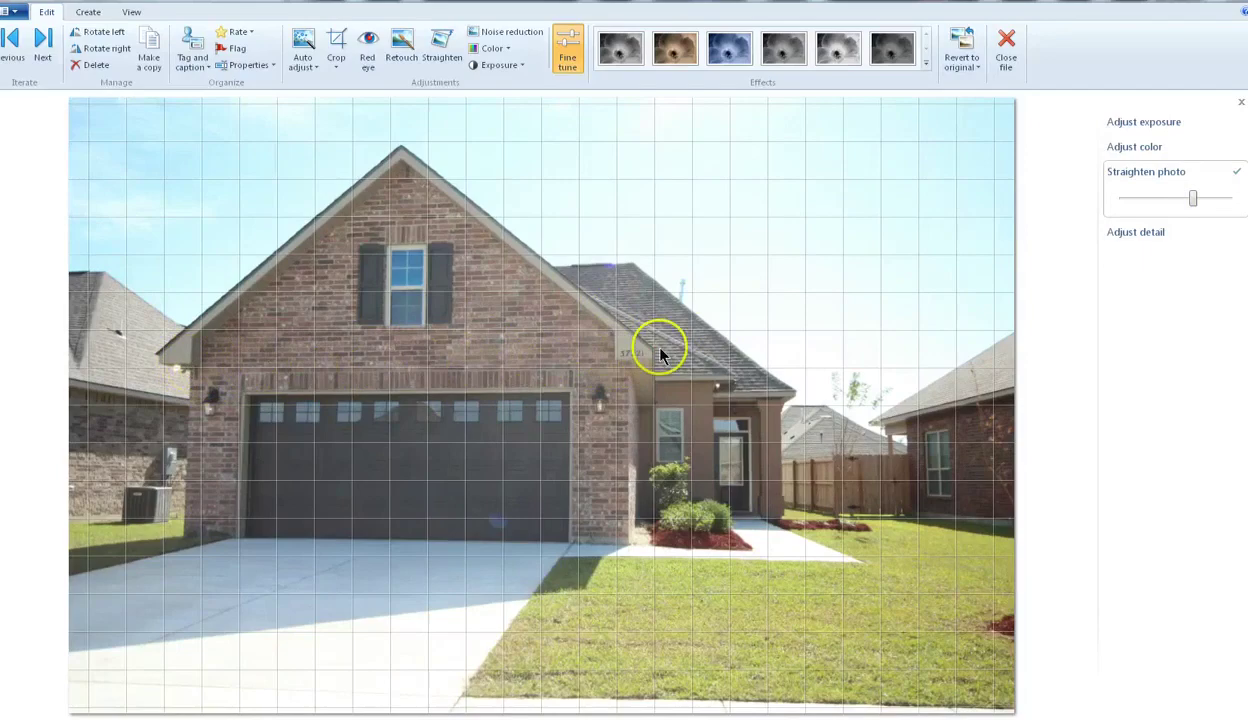
pyautogui.moveTo(1190, 200)
pyautogui.mouseDown()
pyautogui.moveTo(1178, 197)
pyautogui.moveTo(1200, 204)
pyautogui.mouseUp()
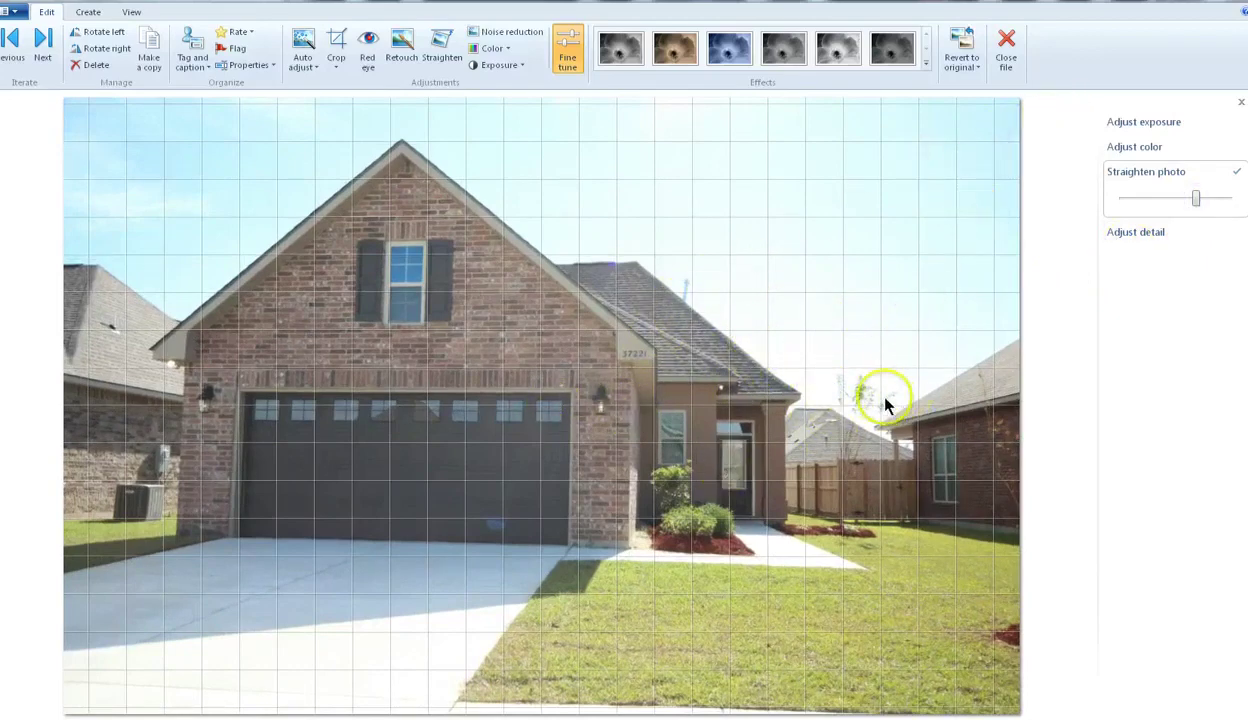
# Lighten the shadows and garage door, raise contrast, adjust colour temperature, and save
pyautogui.click(1152, 121)
pyautogui.moveTo(1176, 234)
pyautogui.mouseDown()
pyautogui.moveTo(1212, 230)
pyautogui.moveTo(1153, 235)
pyautogui.moveTo(1203, 236)
pyautogui.moveTo(1181, 235)
pyautogui.mouseUp()
pyautogui.moveTo(1176, 197); pyautogui.dragTo(1196, 199)
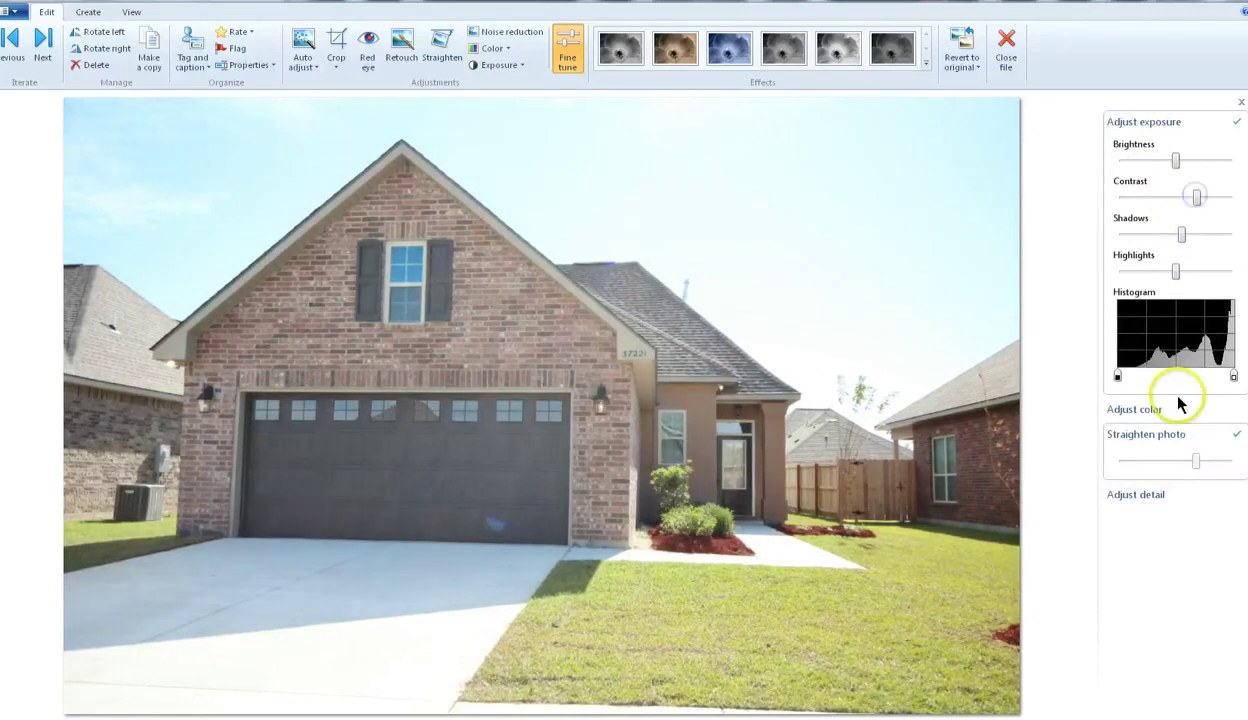
pyautogui.click(1172, 407)
pyautogui.moveTo(1178, 450); pyautogui.dragTo(1181, 455)
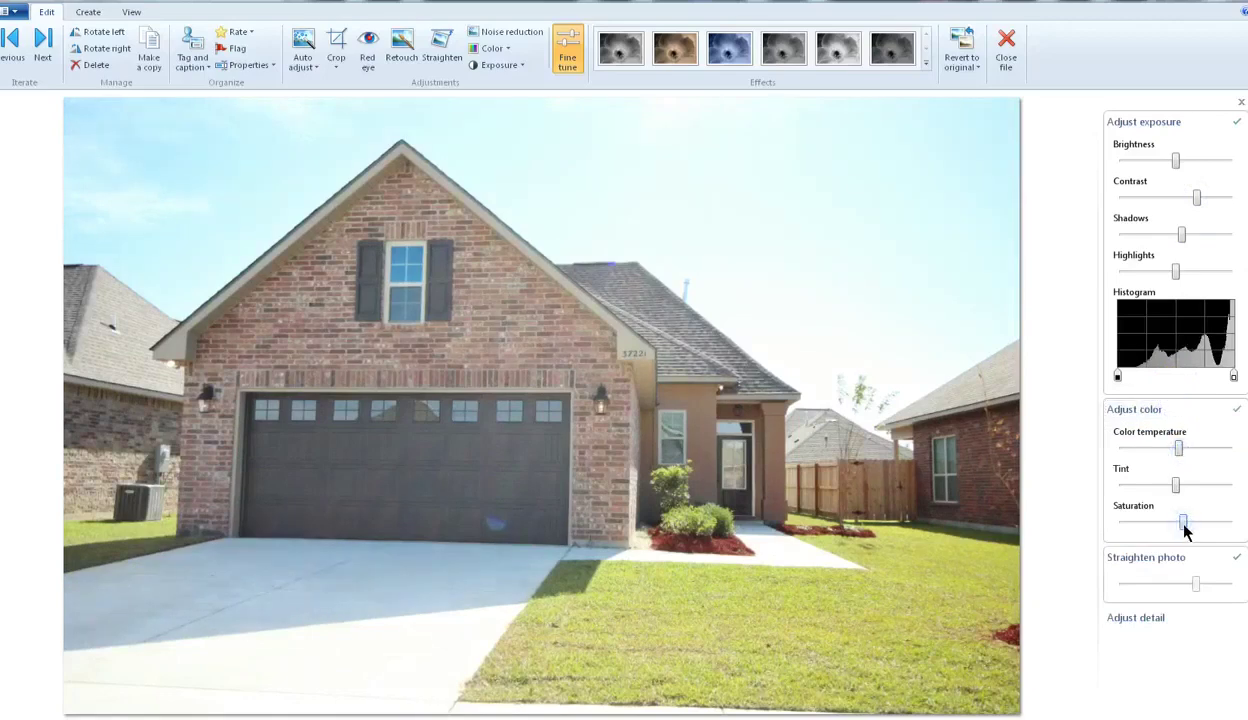
pyautogui.click(1007, 45)
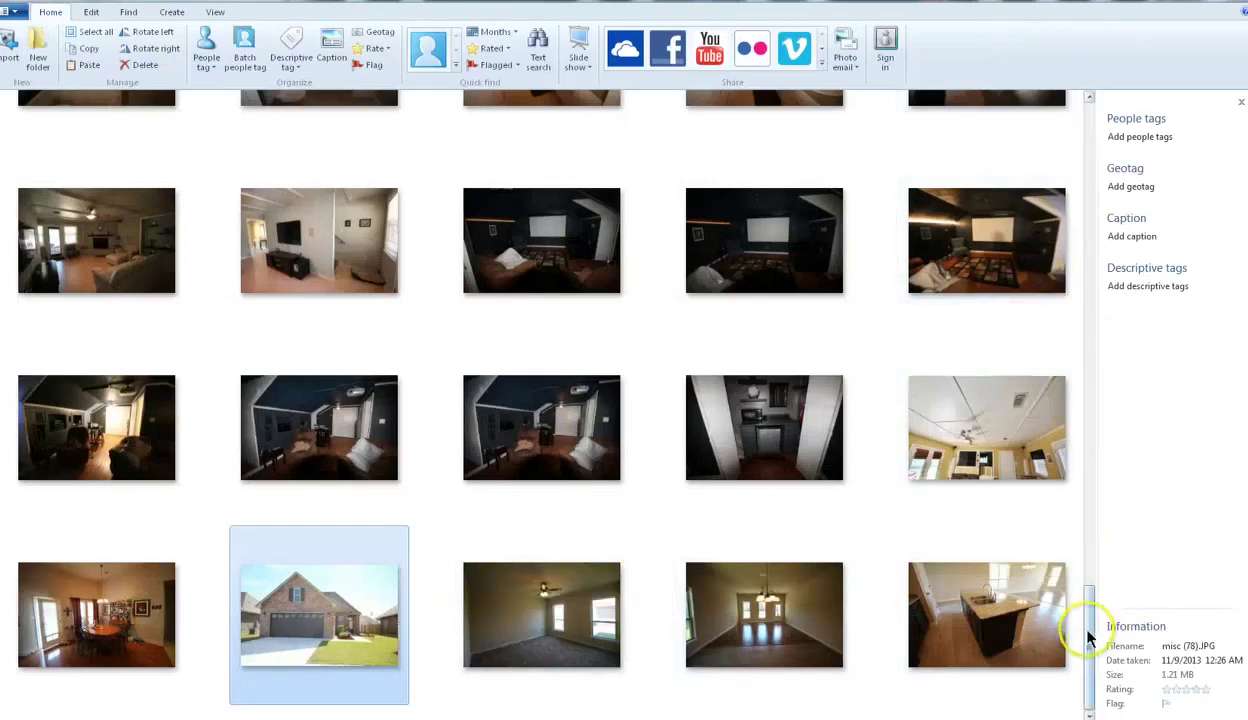
# Open the dining-room photo misc (77) and rotate it slightly to stand straight
pyautogui.moveTo(1086, 635); pyautogui.dragTo(1100, 662)
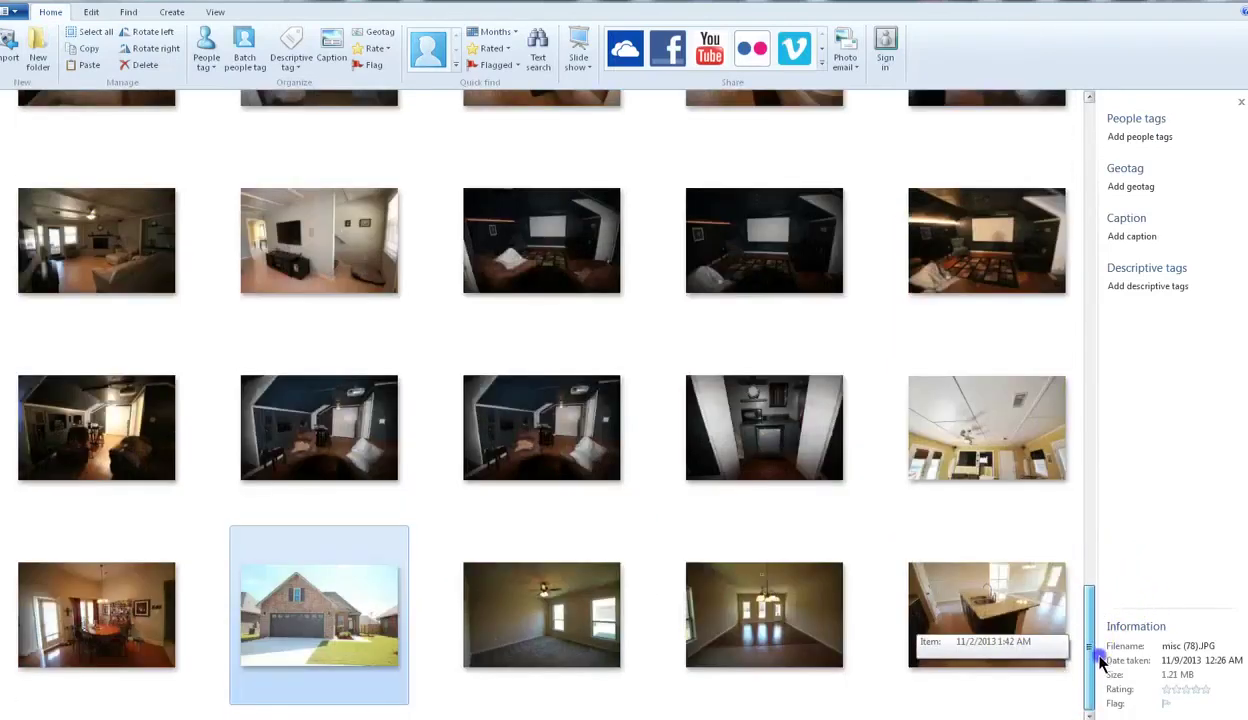
pyautogui.click(122, 607)
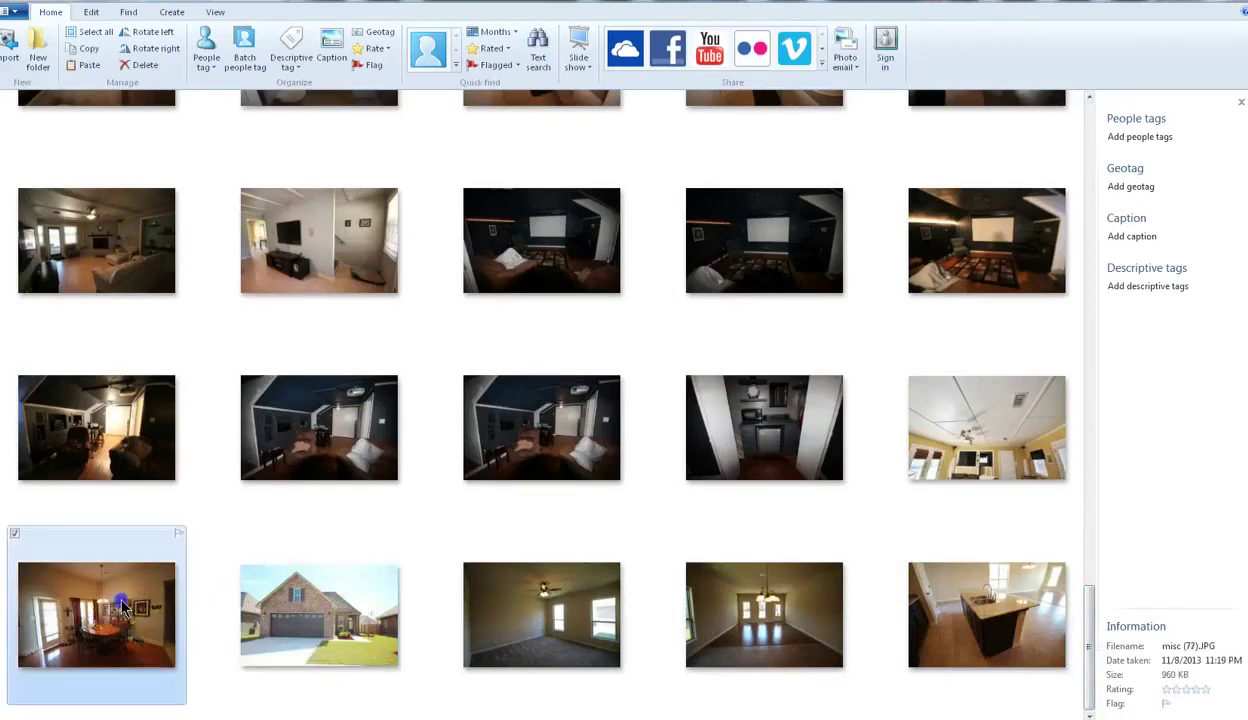
pyautogui.doubleClick(122, 607)
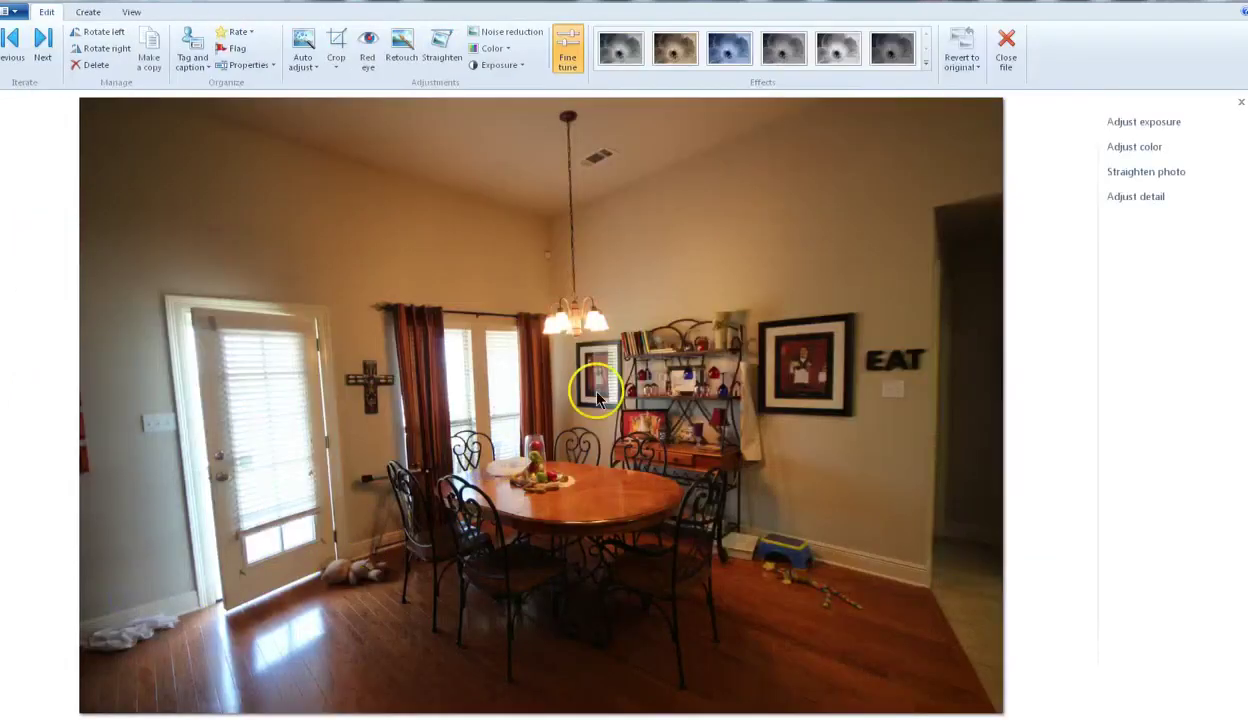
pyautogui.click(1164, 173)
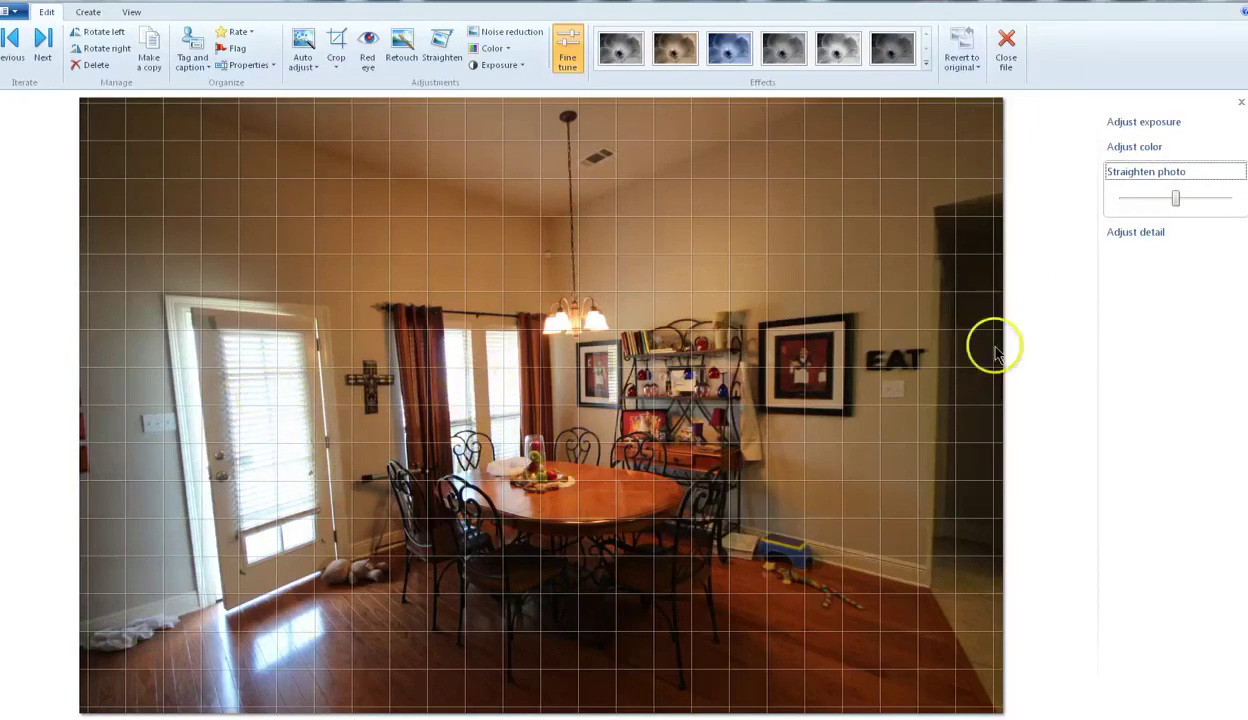
pyautogui.moveTo(1175, 200); pyautogui.dragTo(1186, 205)
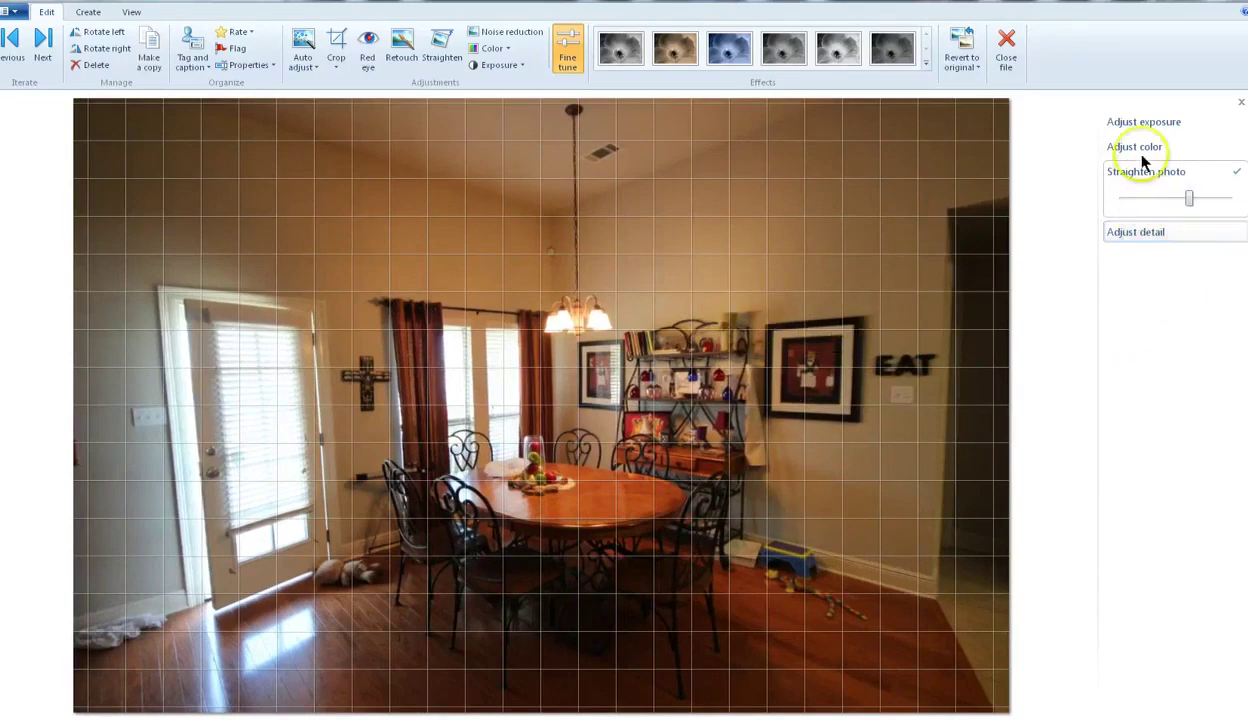
# Brighten the dark dining-room shadows and lower the highlights
pyautogui.click(1158, 121)
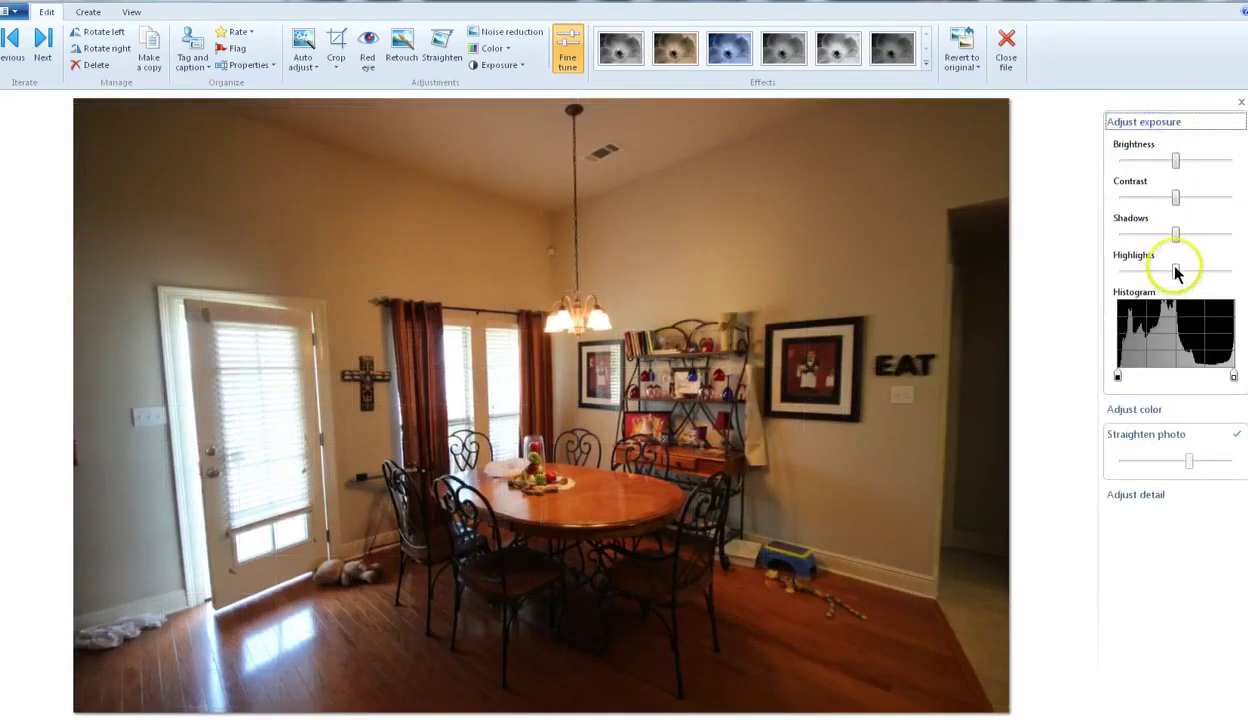
pyautogui.moveTo(1176, 235); pyautogui.dragTo(1220, 205)
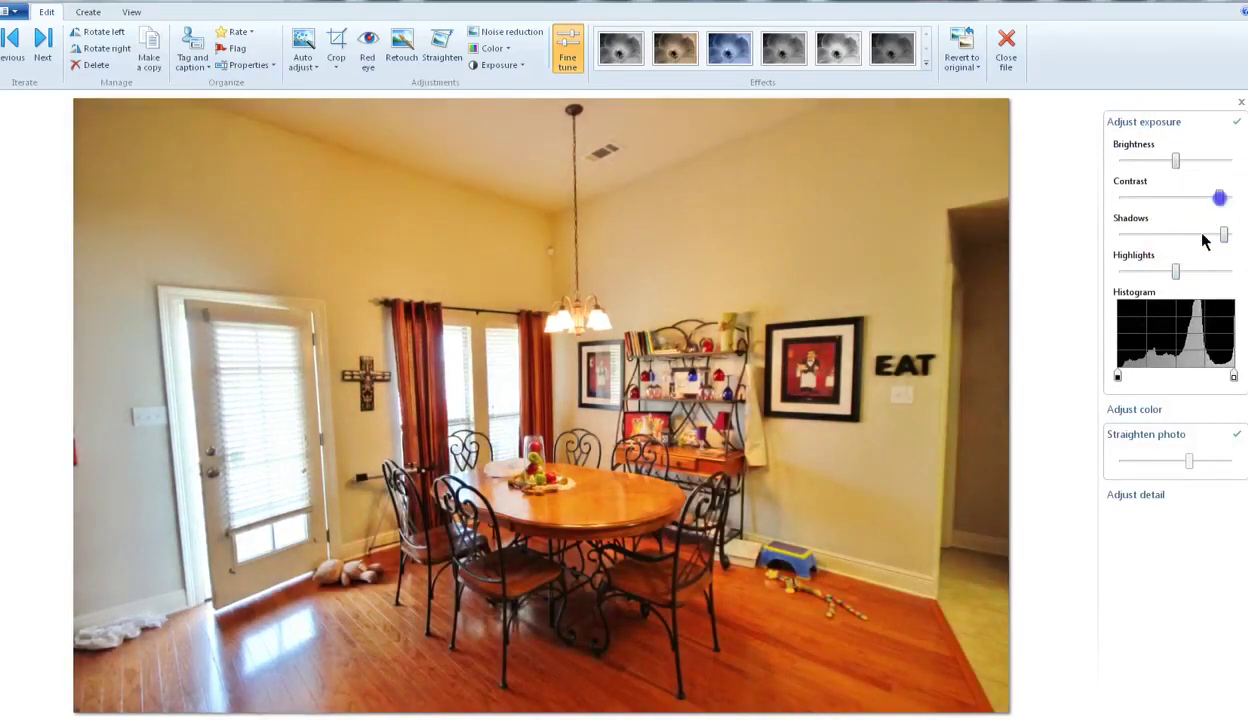
pyautogui.moveTo(1176, 271); pyautogui.dragTo(1100, 270)
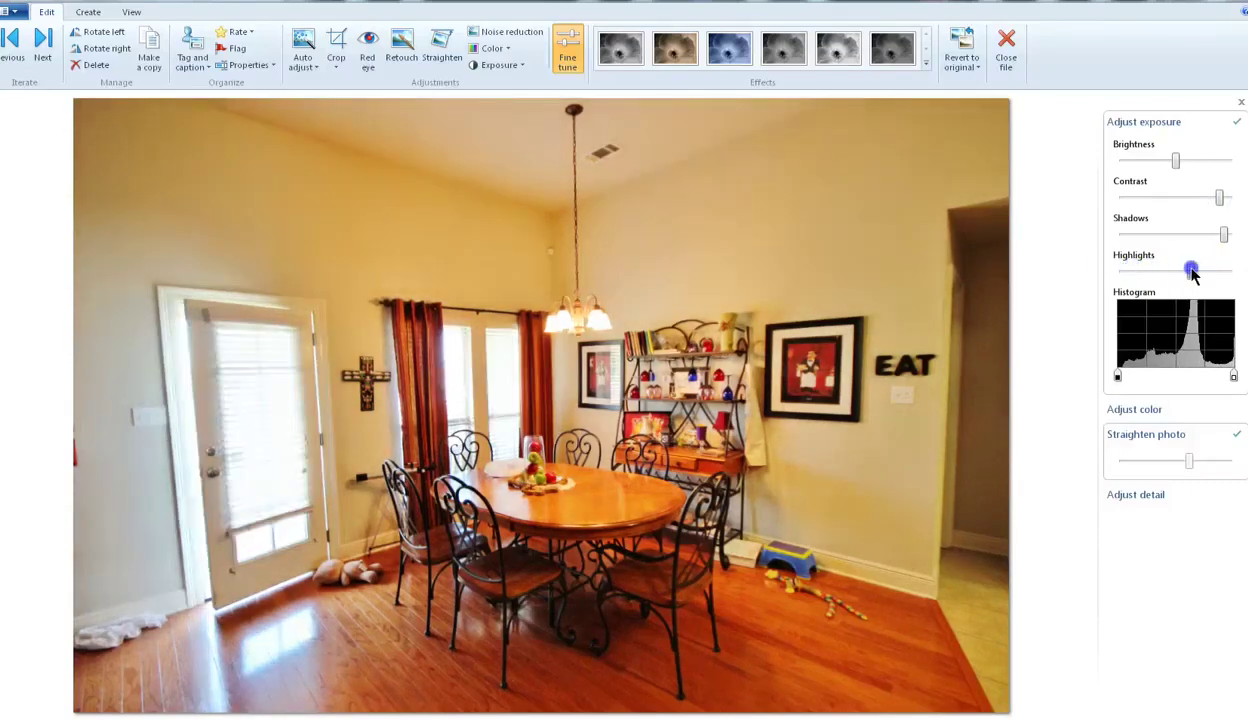
pyautogui.moveTo(1191, 272); pyautogui.dragTo(1107, 275)
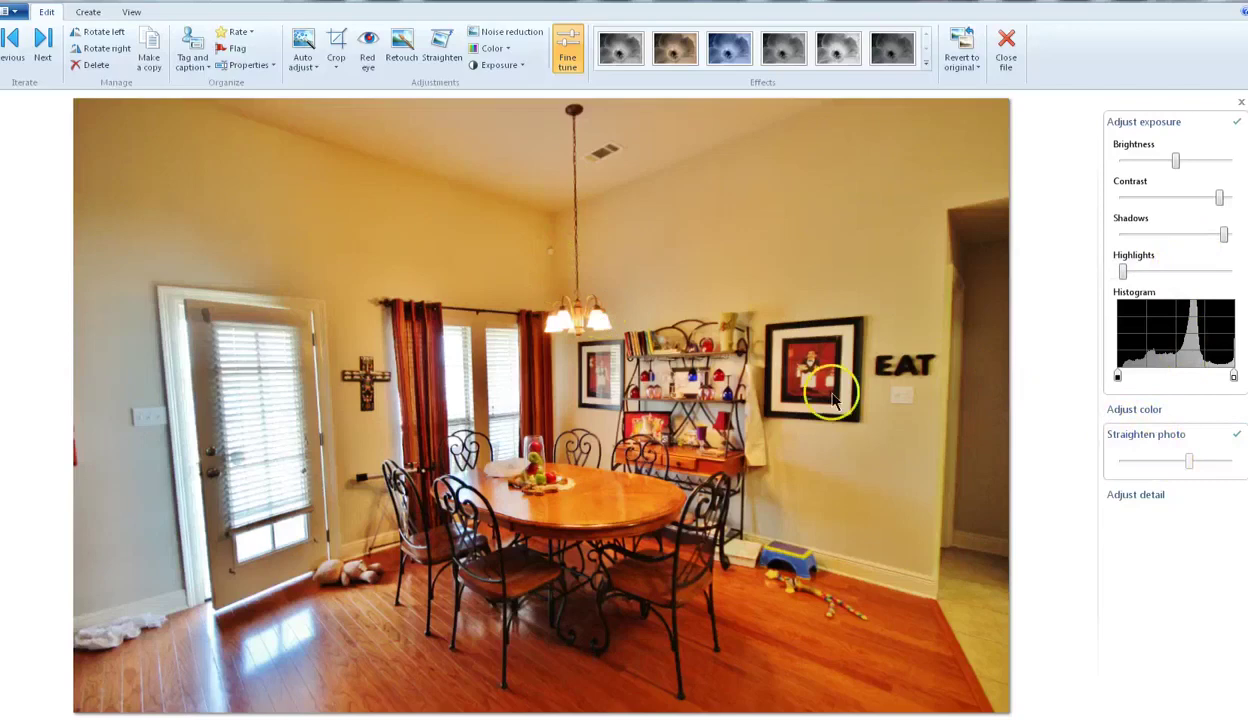
# Rotate the dining room slightly more, then raise contrast and brightness a little
pyautogui.moveTo(1189, 460); pyautogui.dragTo(1190, 462)
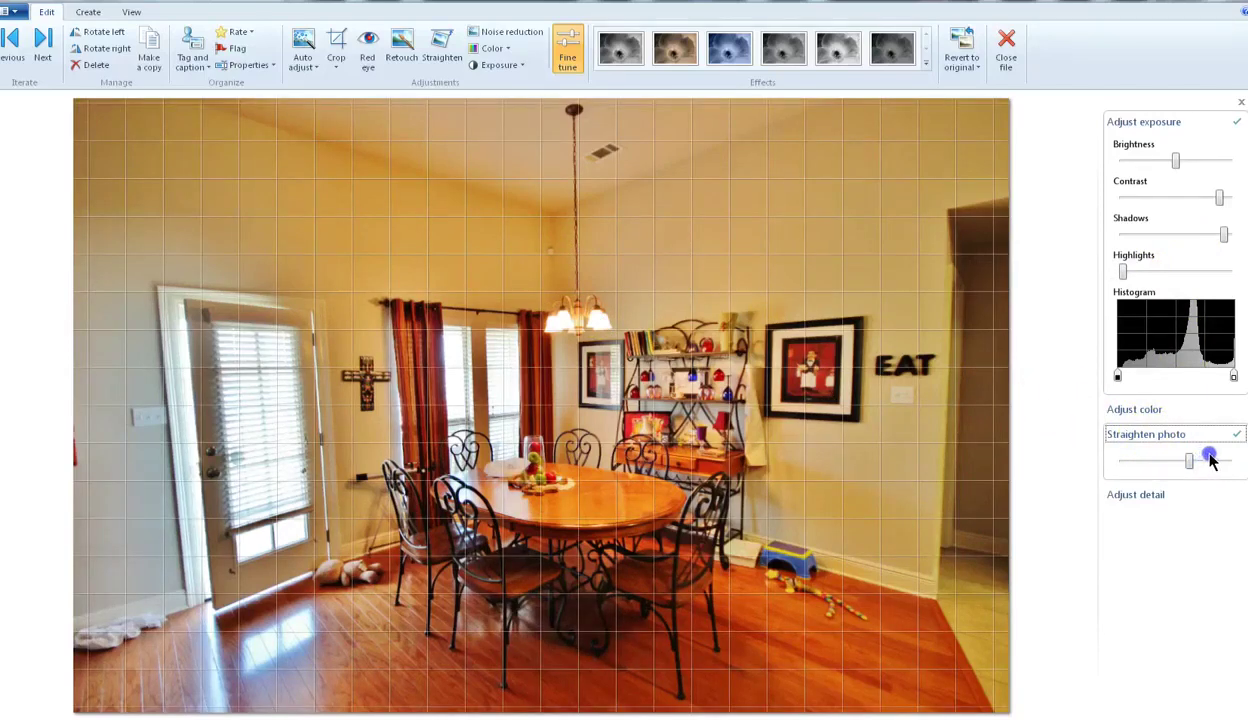
pyautogui.moveTo(1193, 467); pyautogui.dragTo(1194, 462)
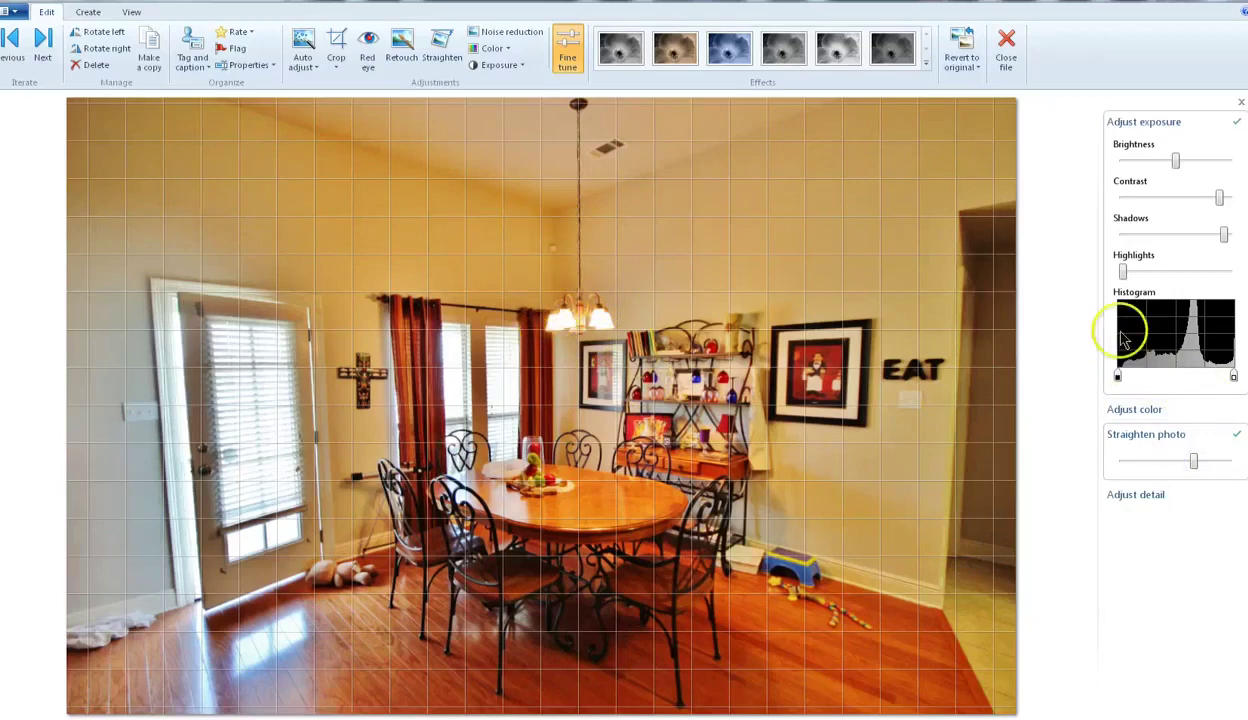
pyautogui.click(1220, 198)
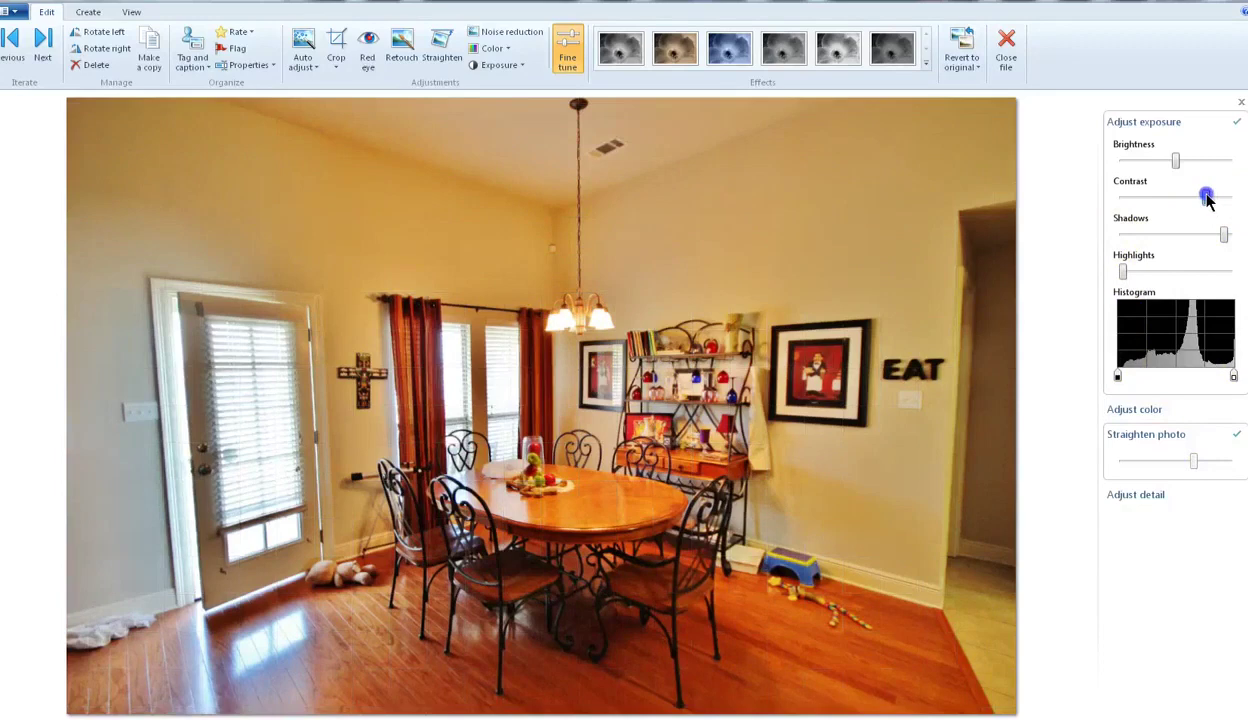
pyautogui.moveTo(1226, 200); pyautogui.dragTo(1201, 206)
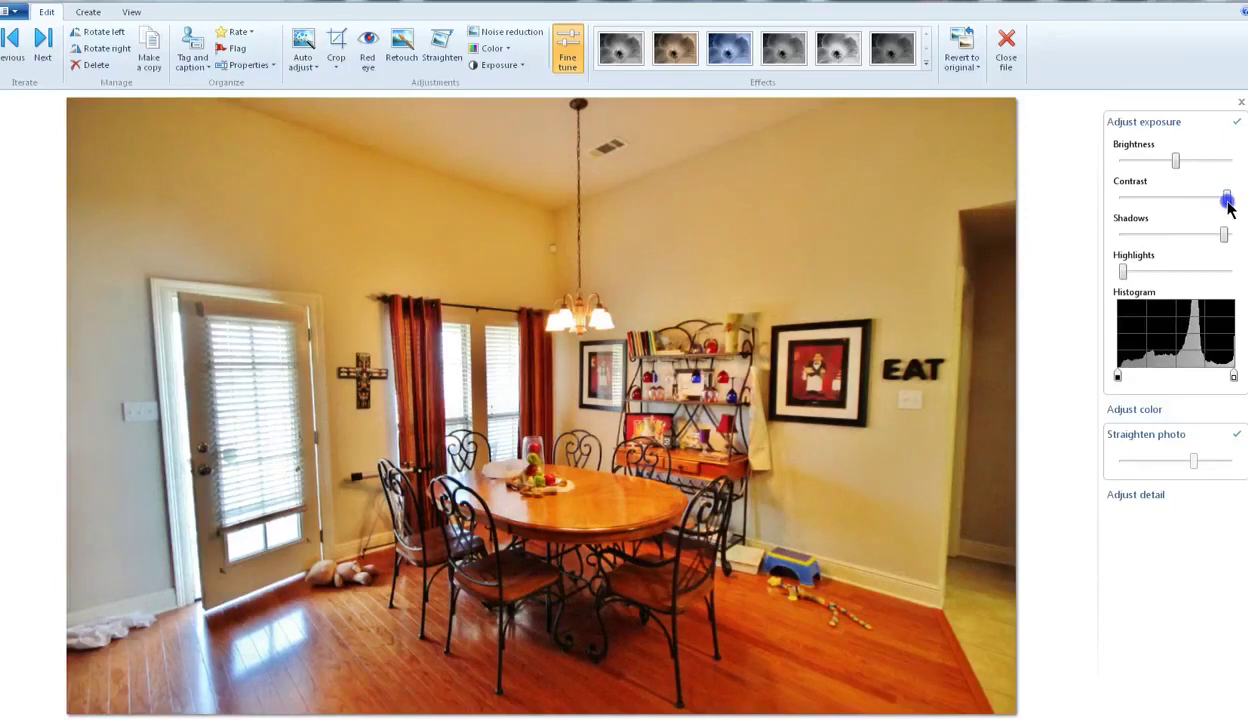
pyautogui.moveTo(1178, 158); pyautogui.dragTo(1184, 165)
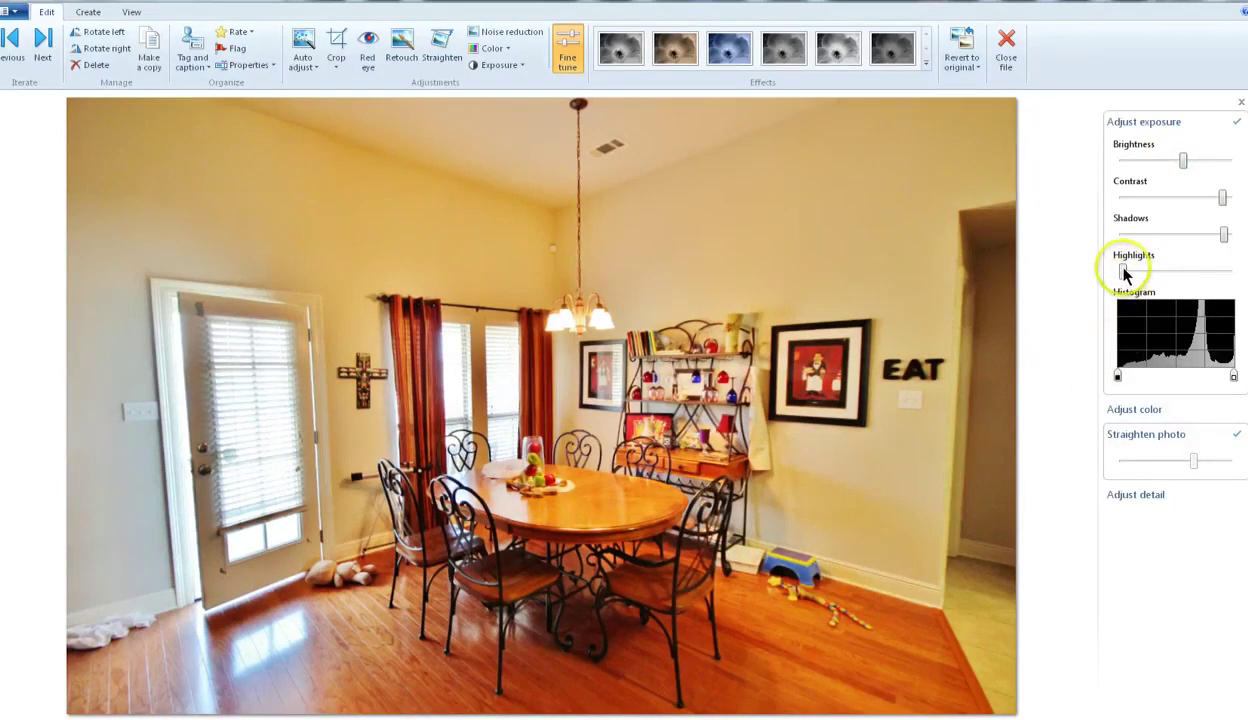
# Sharpen the dining room photo slightly and save it to the gallery
pyautogui.click(1149, 505)
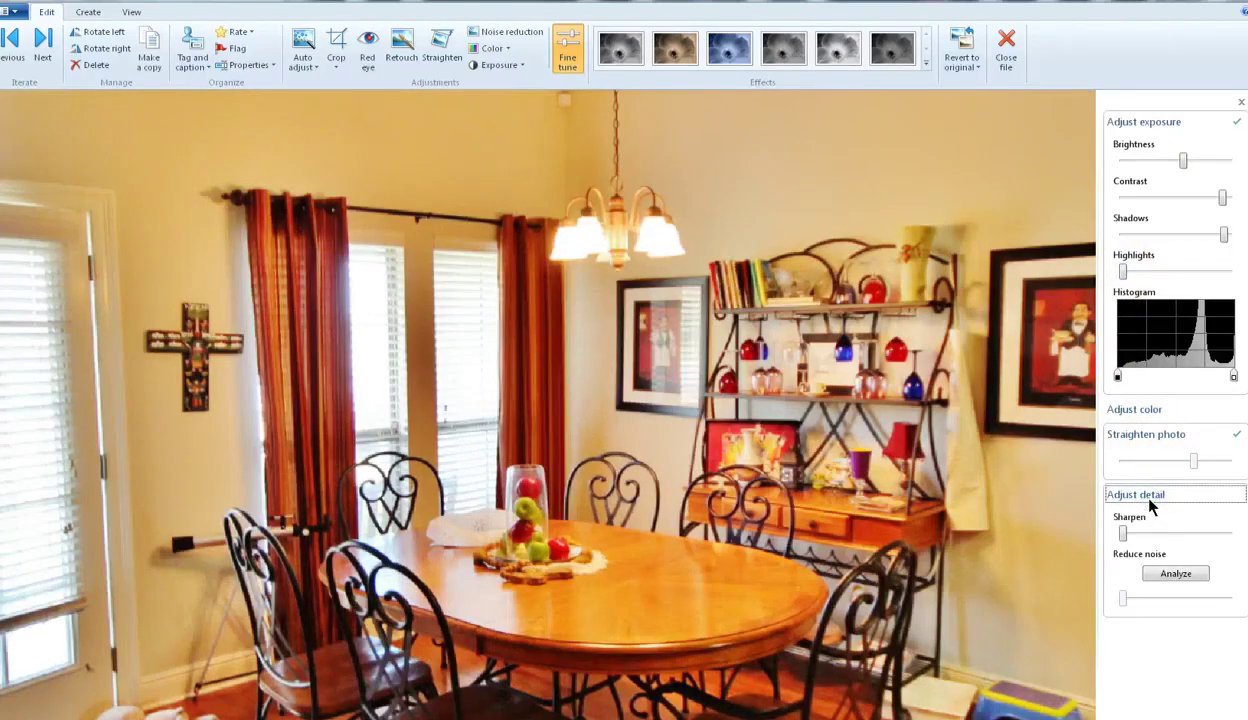
pyautogui.moveTo(1124, 534); pyautogui.dragTo(1137, 536)
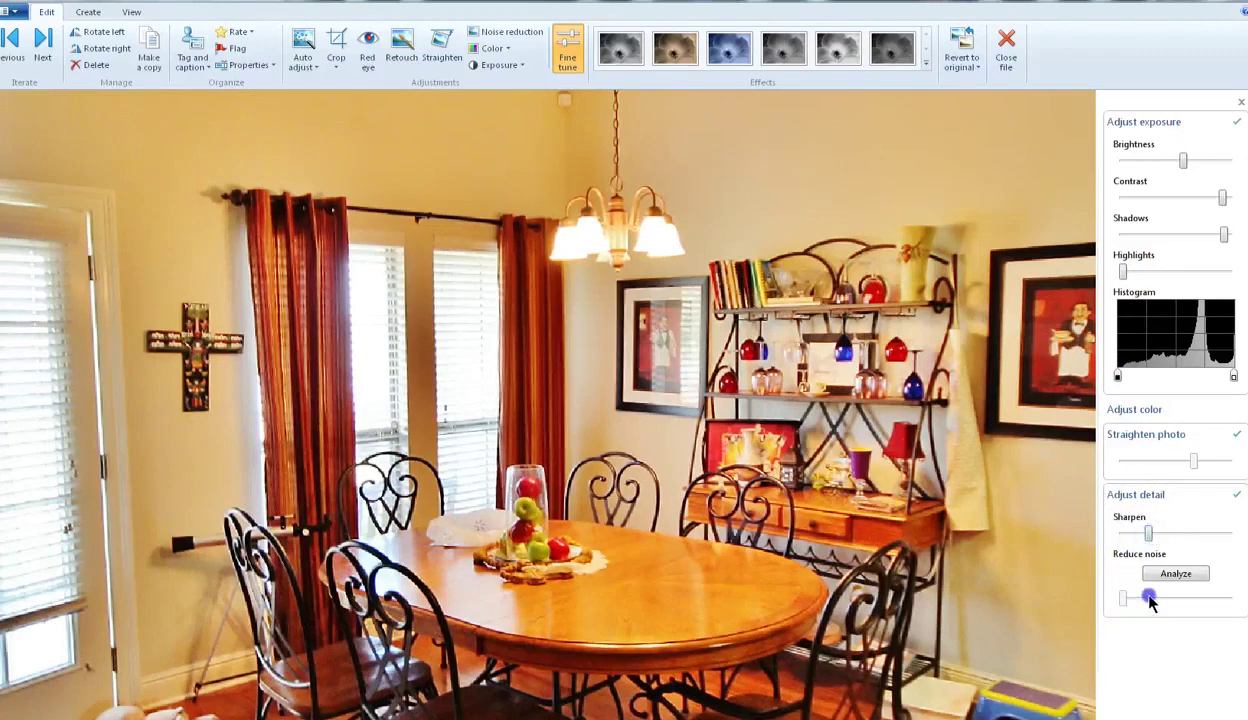
pyautogui.click(1149, 534)
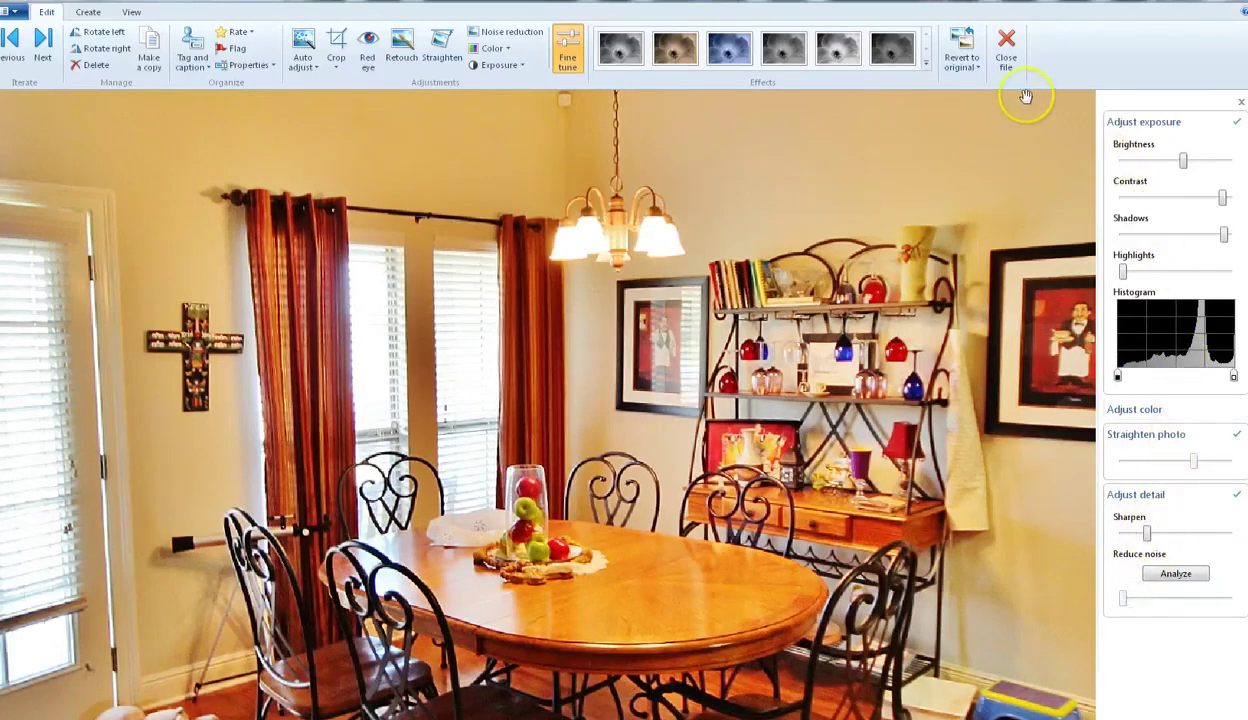
pyautogui.click(1006, 45)
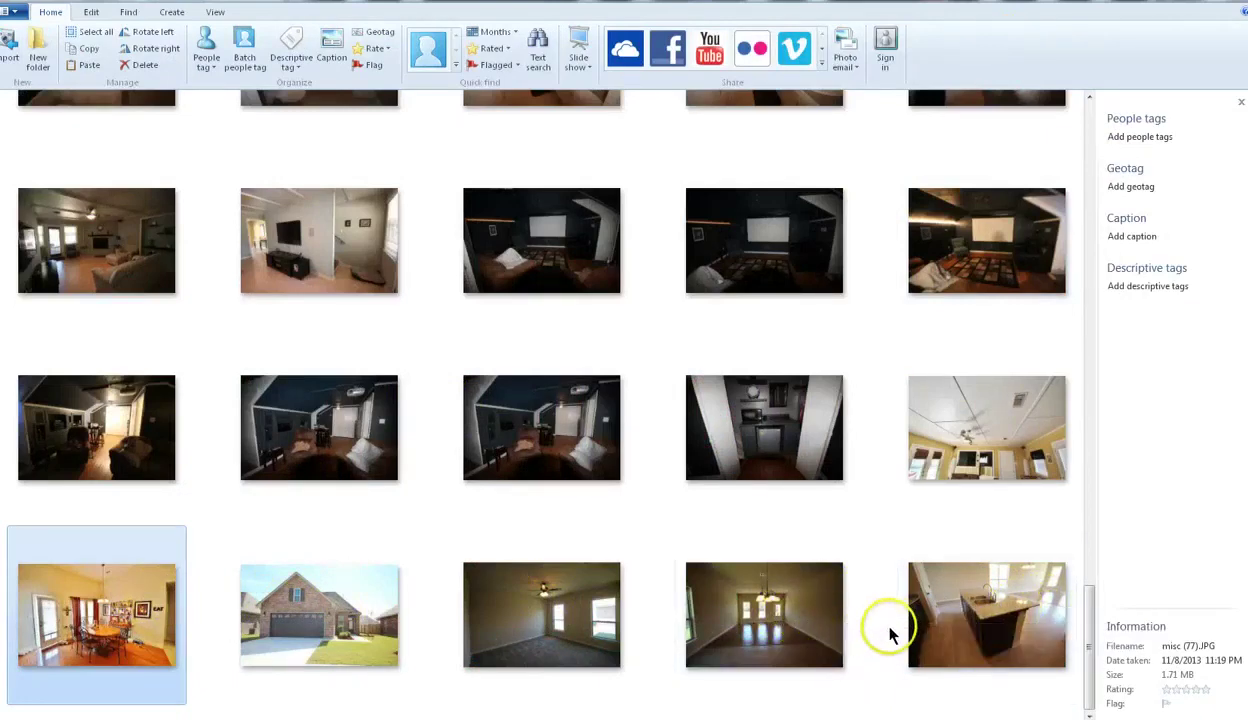
# Open the empty room photo with the chandelier and tilt it to level the walls
pyautogui.doubleClick(770, 628)
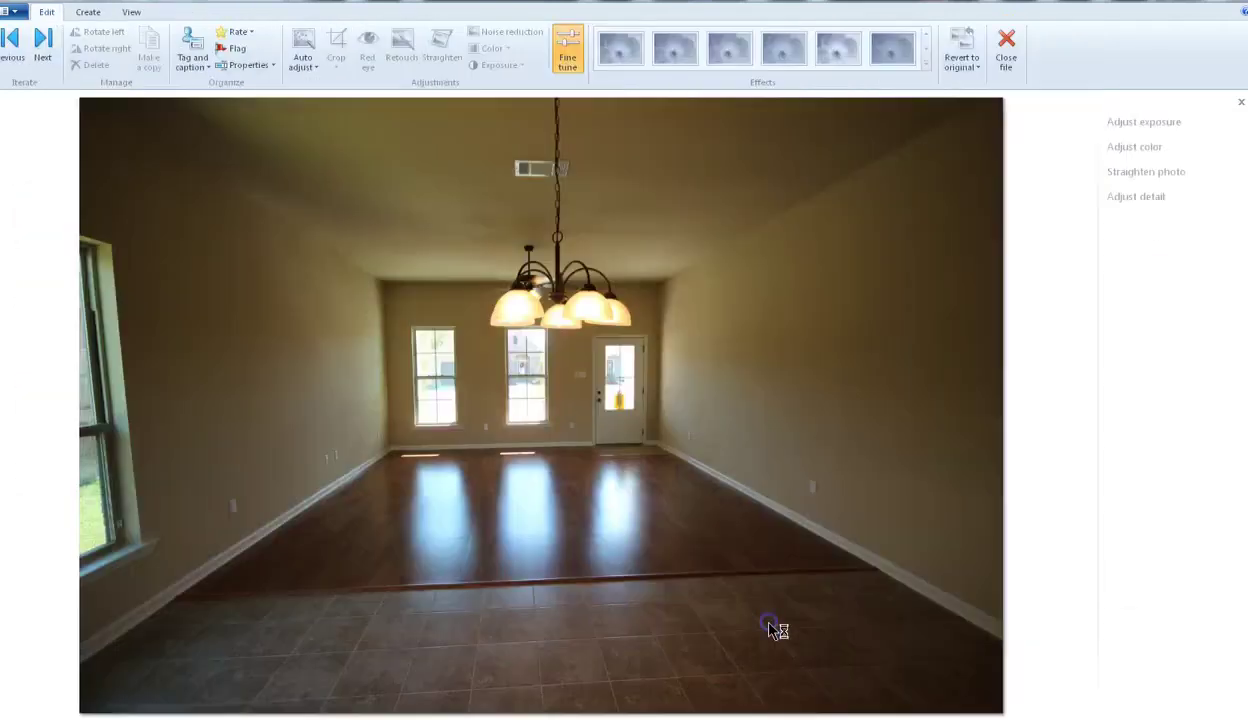
pyautogui.click(449, 70)
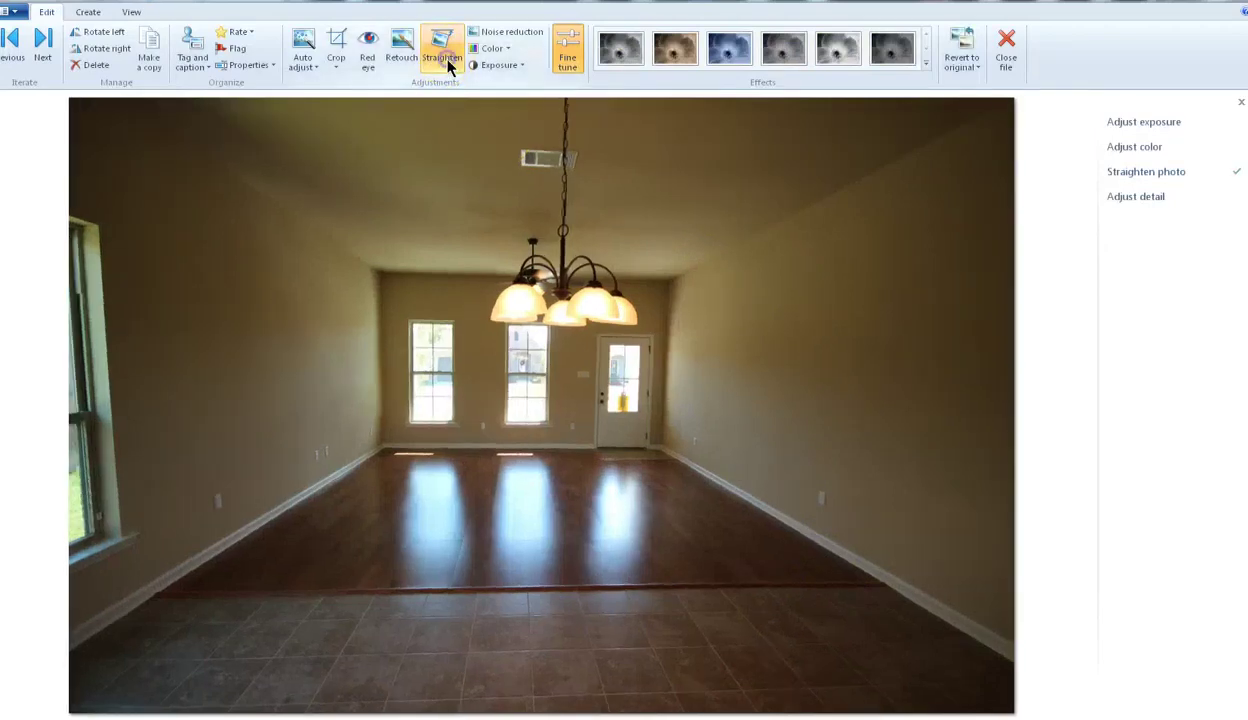
pyautogui.click(1180, 172)
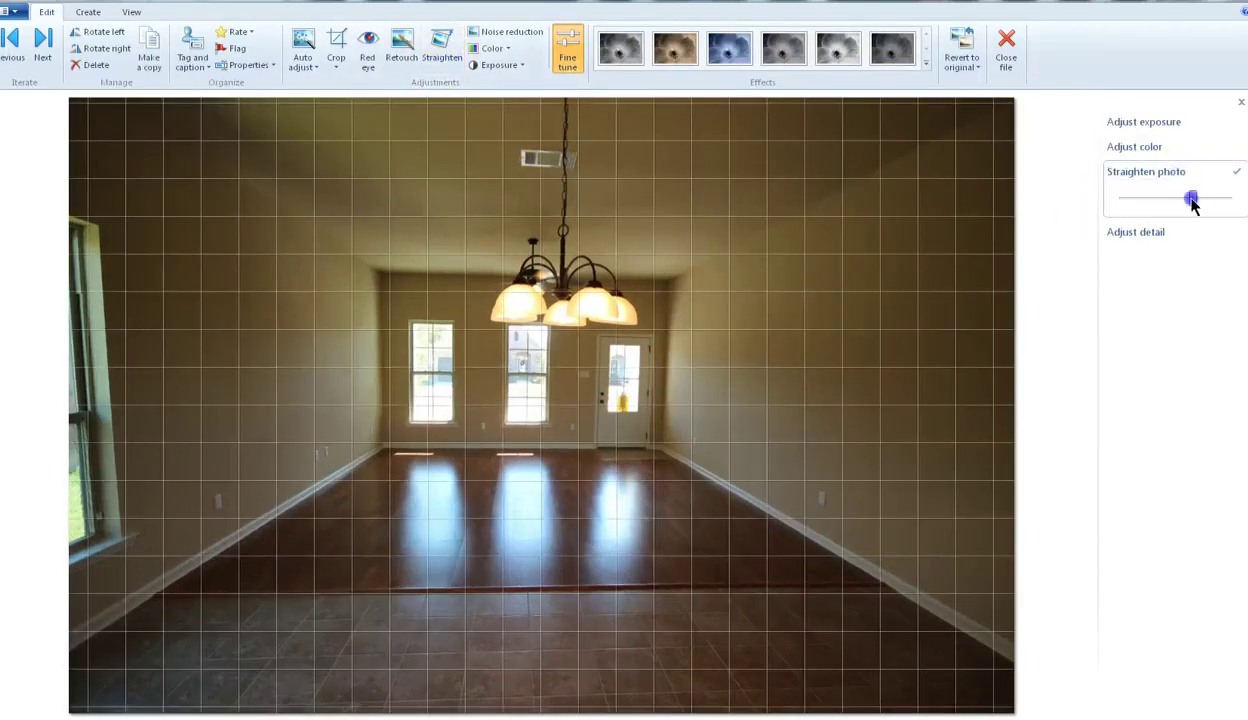
pyautogui.moveTo(1192, 203); pyautogui.dragTo(1187, 204)
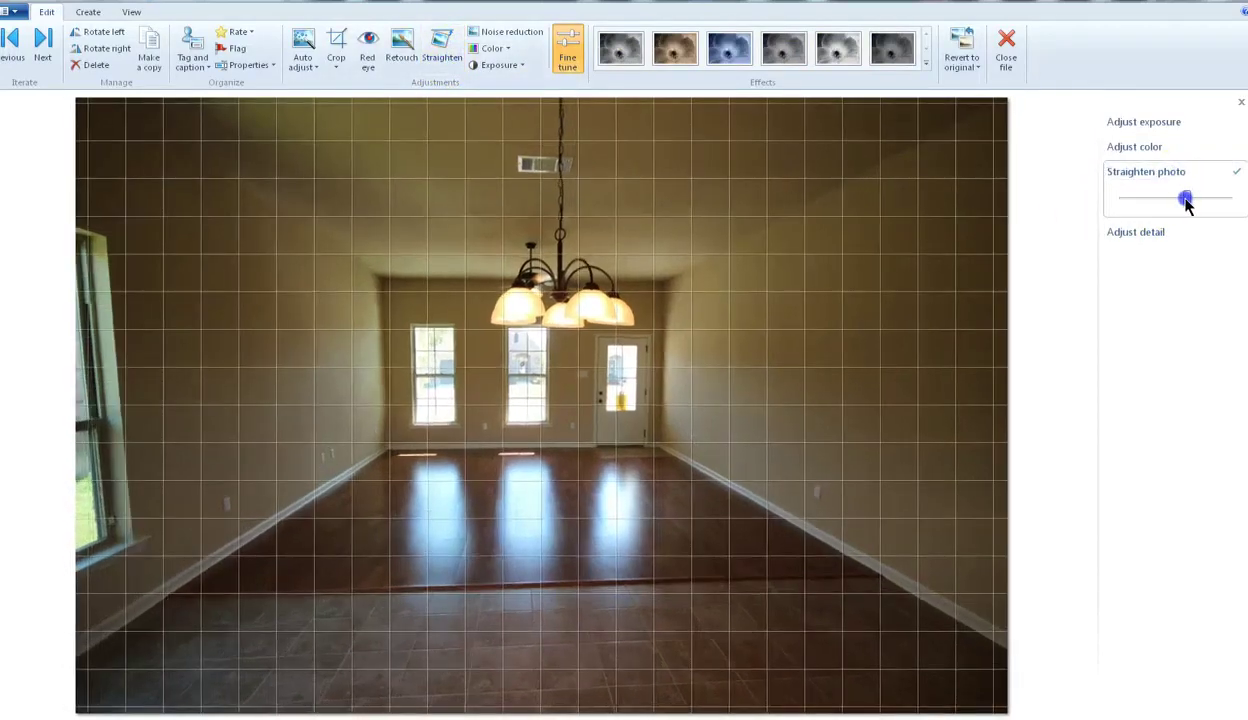
# Lift the chandelier room's shadows, raise contrast and brightness, and pull highlights far down
pyautogui.click(1155, 121)
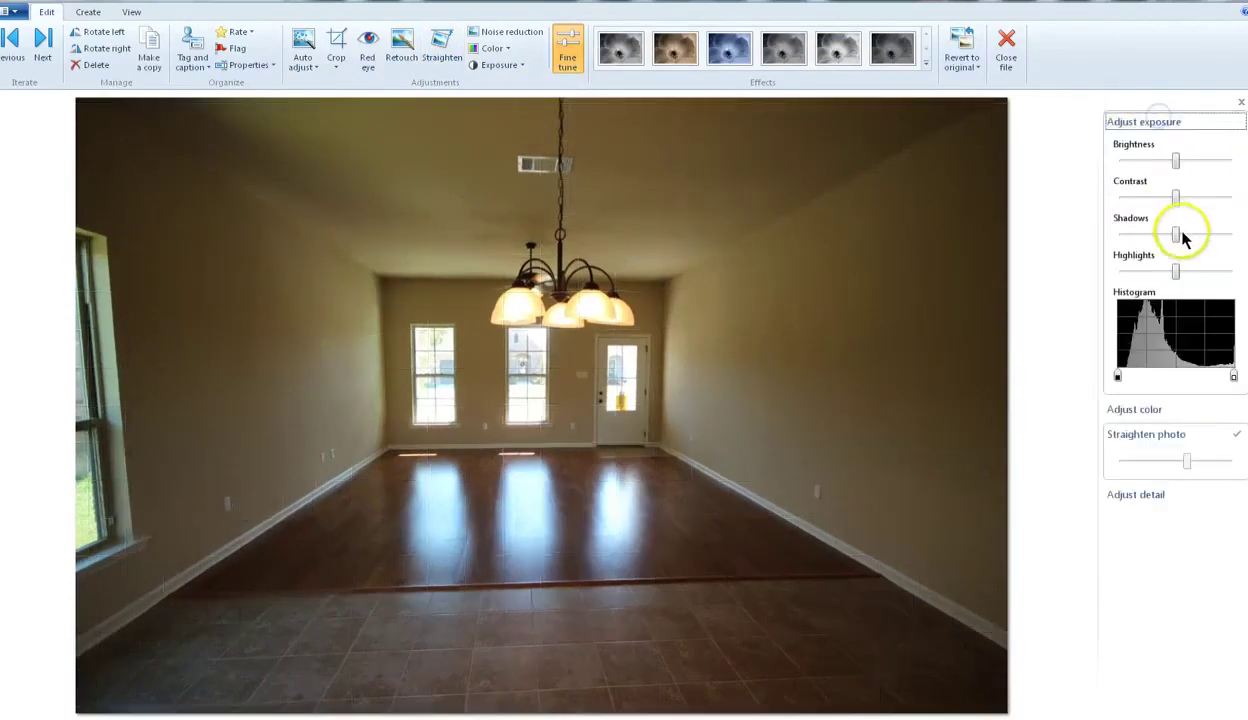
pyautogui.moveTo(1177, 234); pyautogui.dragTo(1218, 198)
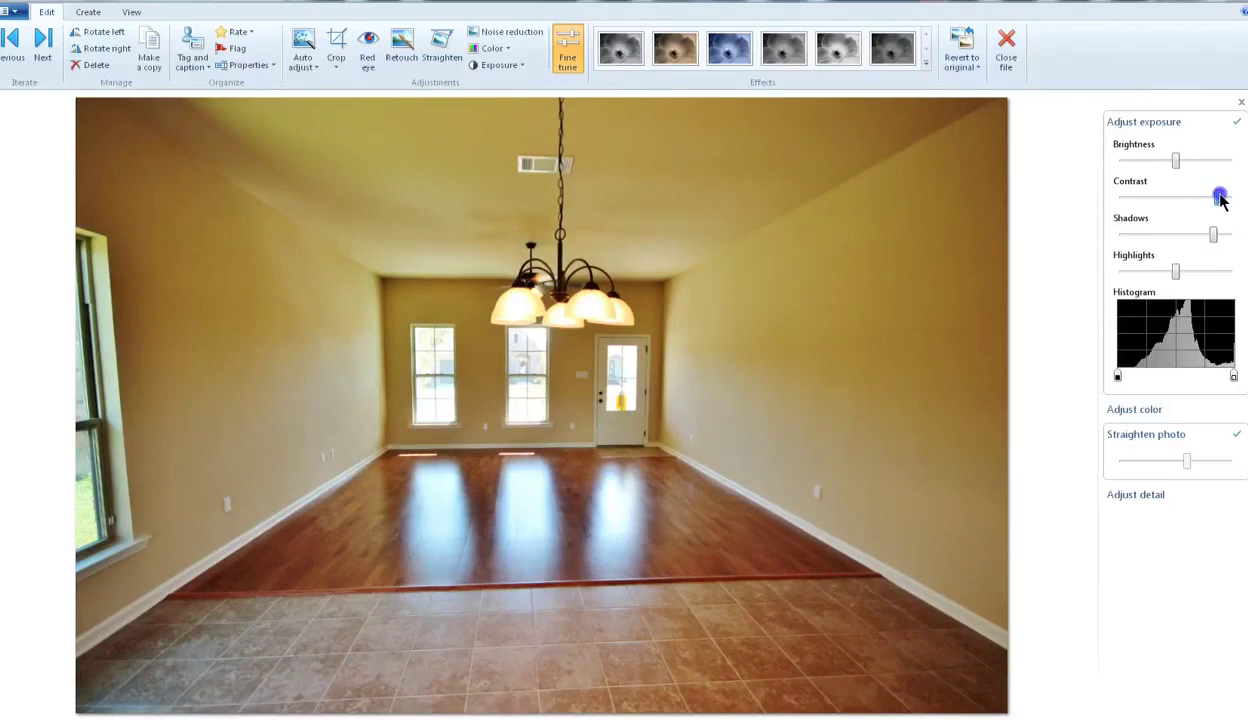
pyautogui.moveTo(1175, 161); pyautogui.dragTo(1178, 167)
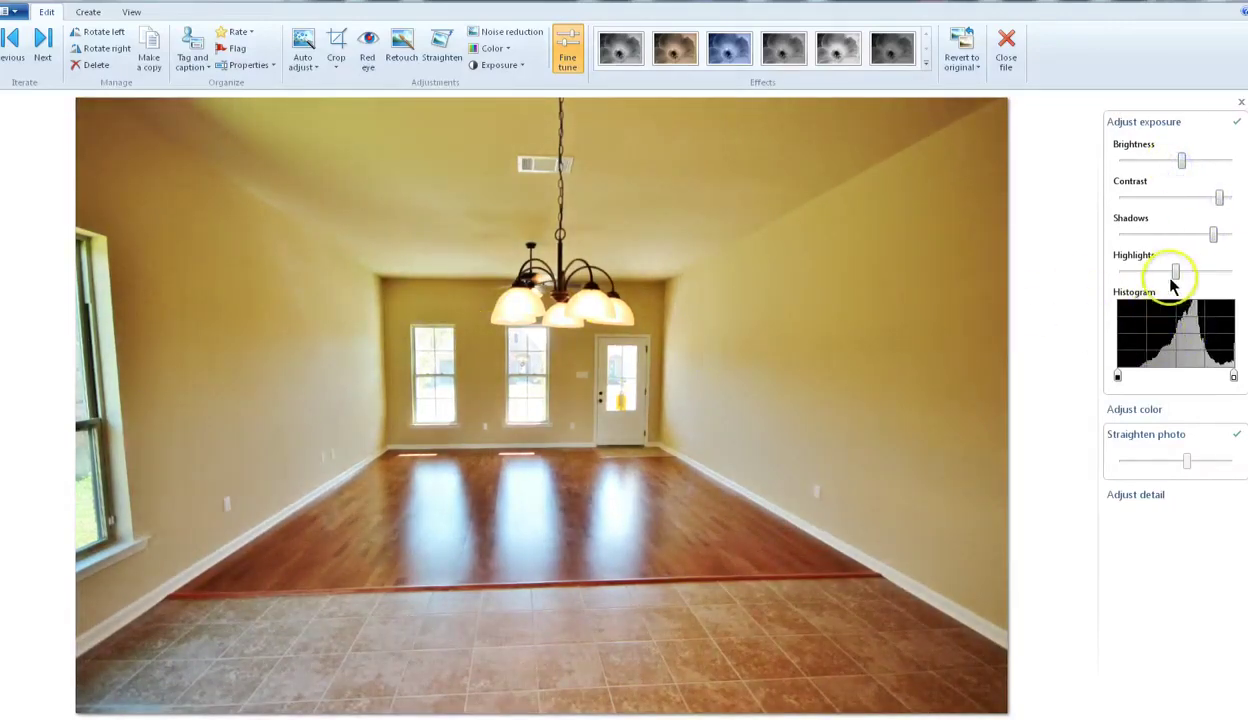
pyautogui.moveTo(1175, 271); pyautogui.dragTo(1118, 278)
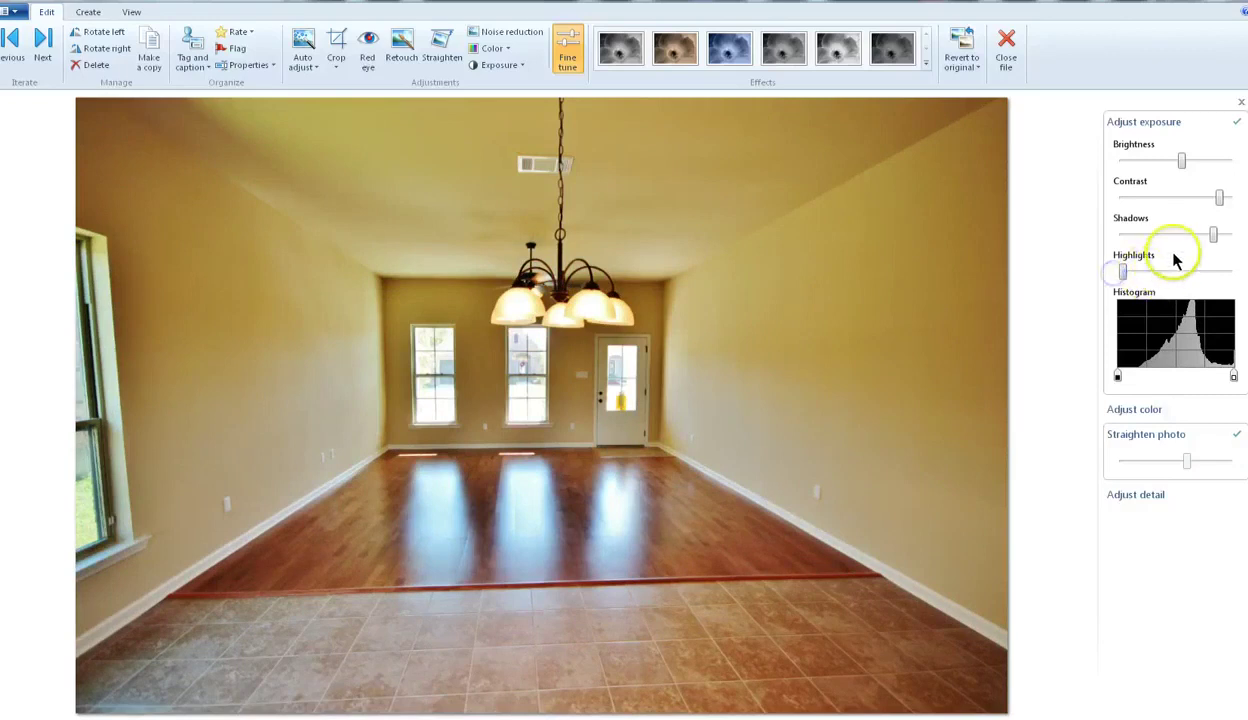
pyautogui.click(1187, 461)
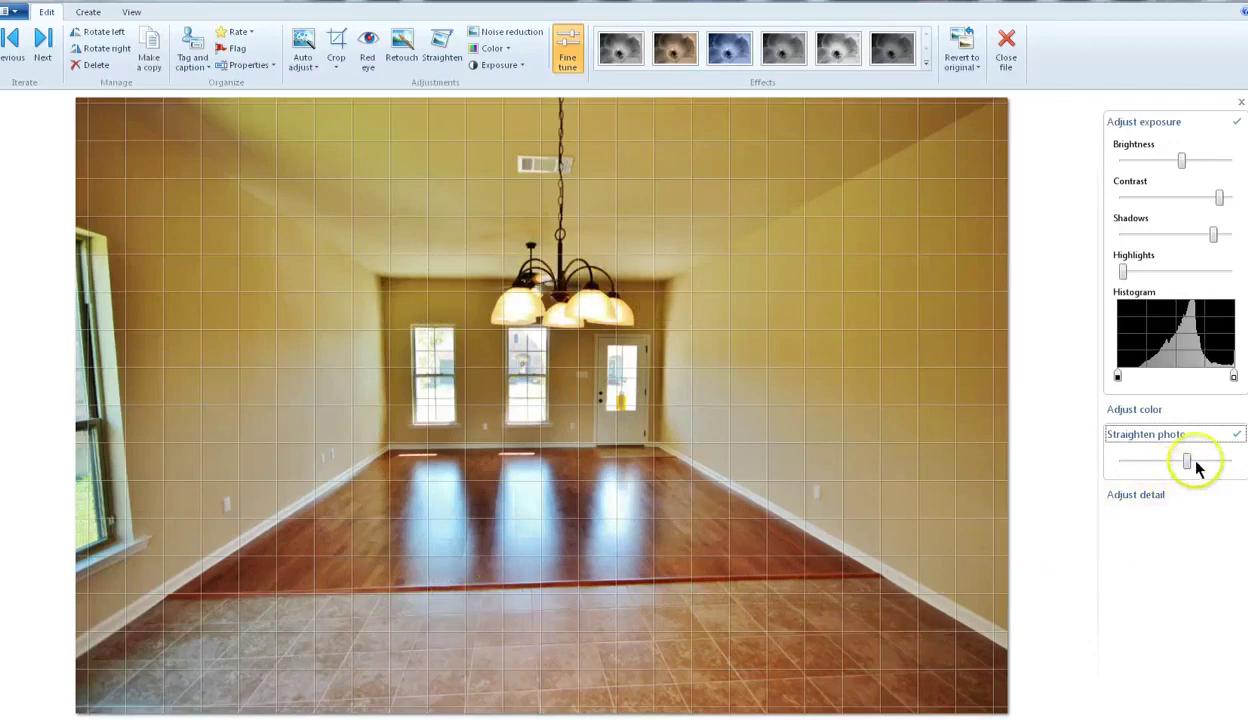
# Nudge the chandelier room's rotation to straighten it and save misc (80).JPG
pyautogui.moveTo(1195, 463); pyautogui.dragTo(1186, 466)
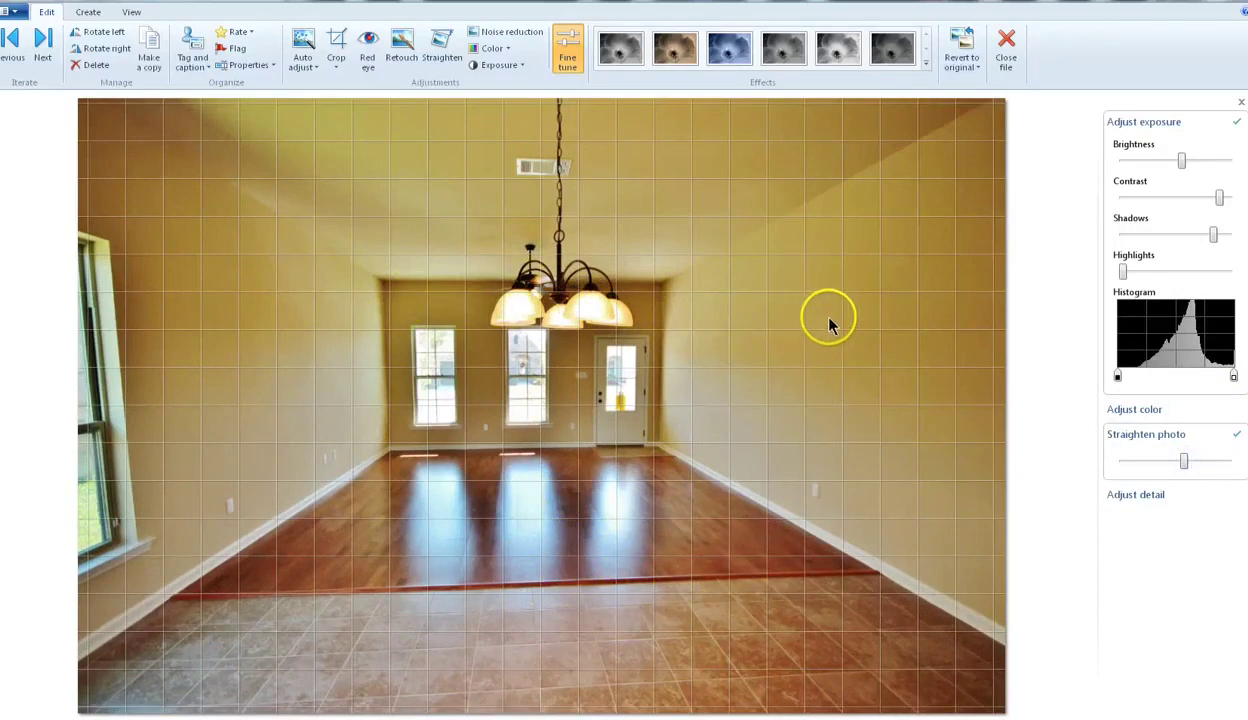
pyautogui.moveTo(1124, 275); pyautogui.dragTo(1118, 277)
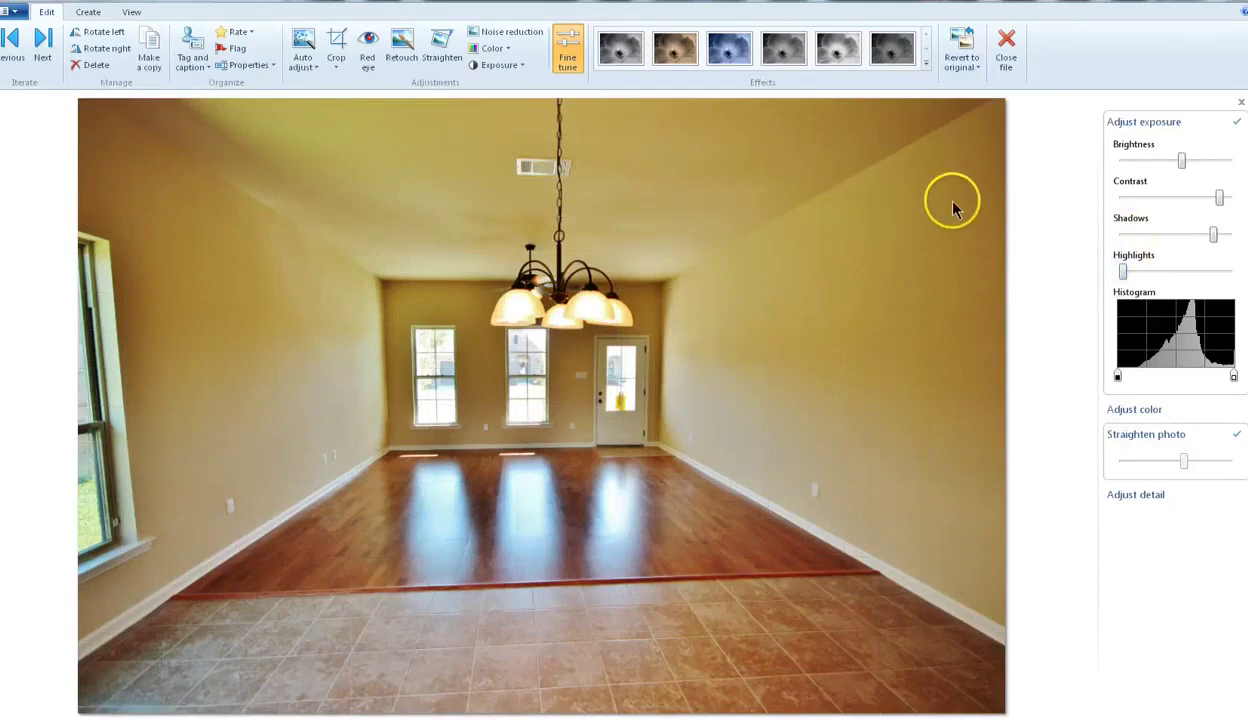
pyautogui.click(1007, 45)
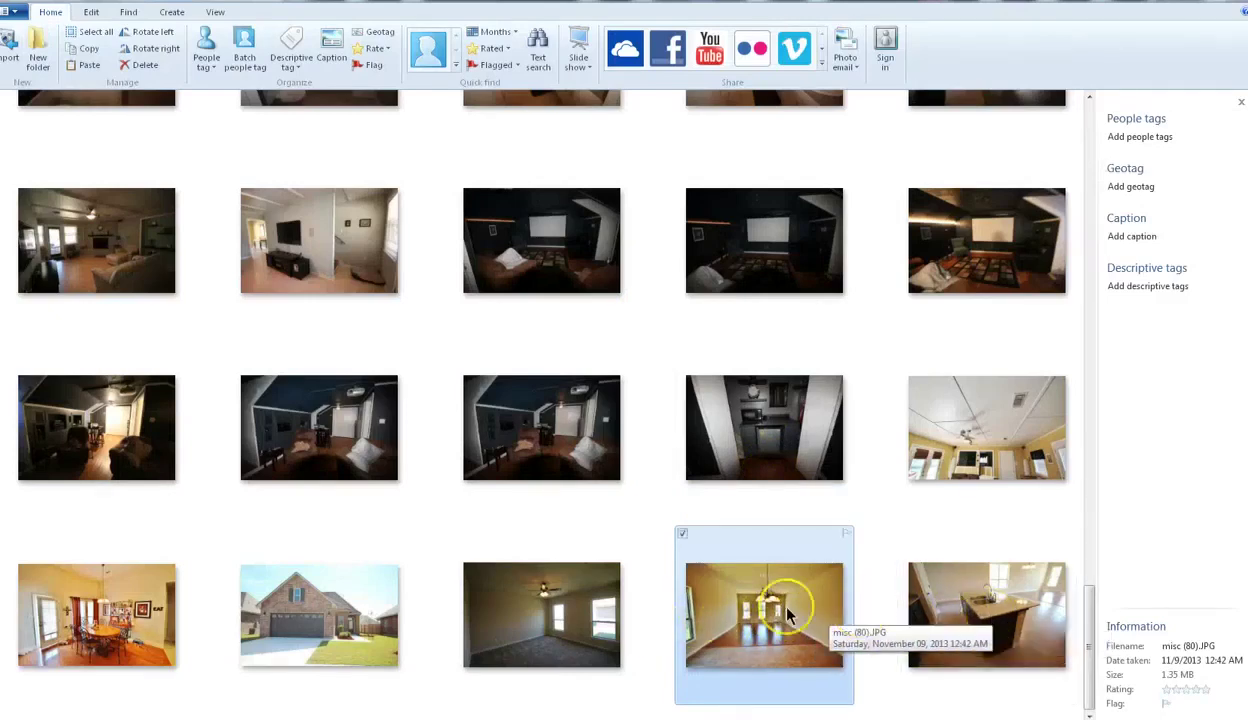
# Open the bedroom photo with the ceiling fan and rotate it to level it
pyautogui.doubleClick(560, 625)
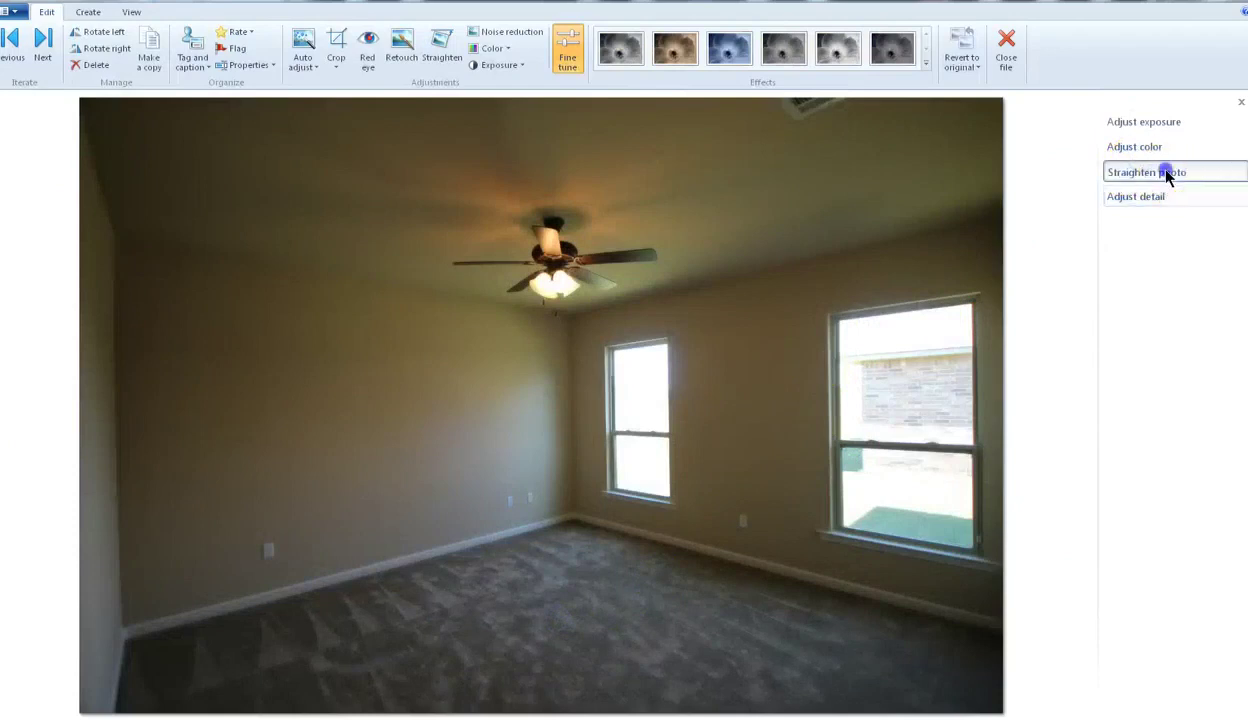
pyautogui.click(1092, 173)
pyautogui.moveTo(1180, 200); pyautogui.dragTo(1214, 235)
# Lift the bedroom's shadows, pull down its highlights, and settle the brightness
pyautogui.click(1159, 123)
pyautogui.moveTo(1176, 160); pyautogui.dragTo(1181, 163)
pyautogui.moveTo(1176, 271); pyautogui.dragTo(1122, 271)
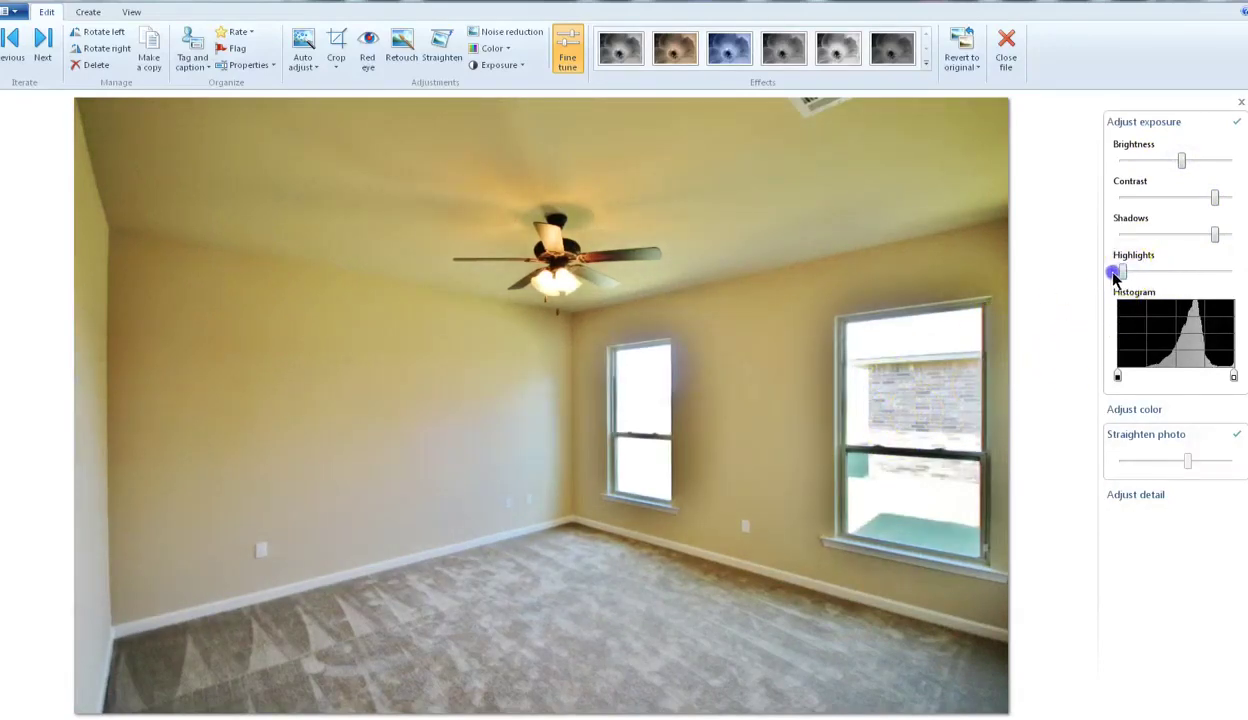
pyautogui.moveTo(1181, 162); pyautogui.dragTo(1176, 162)
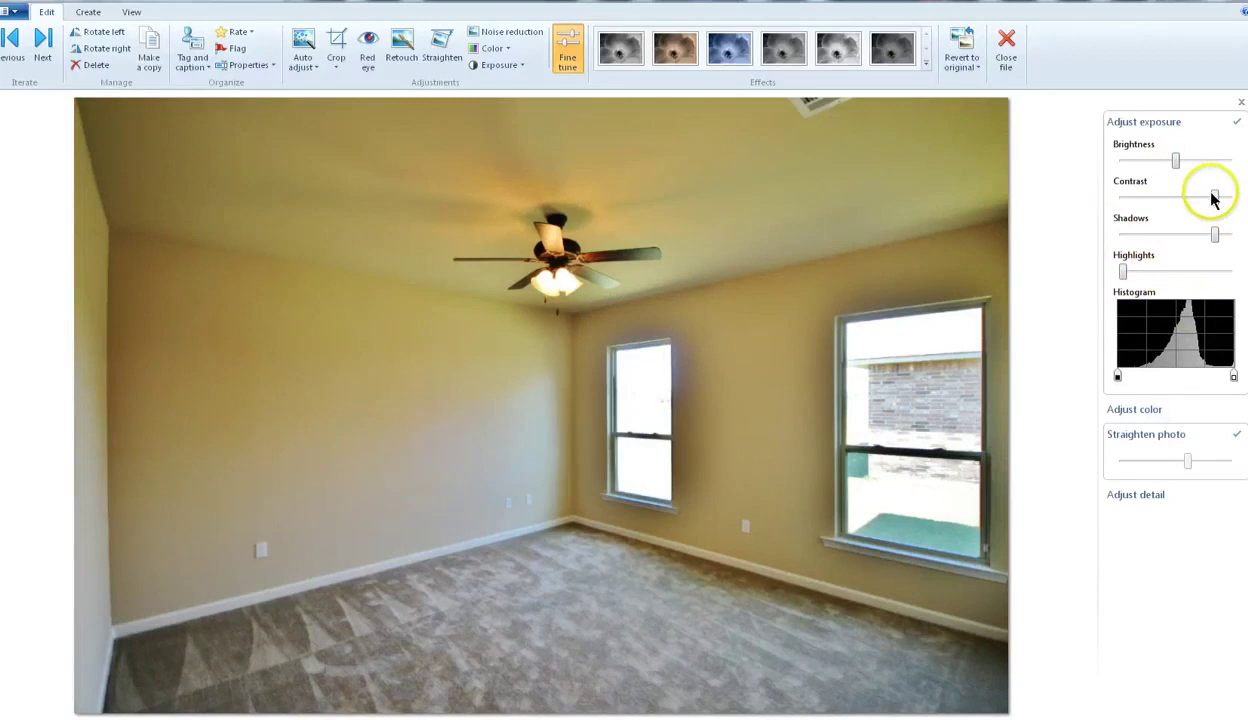
# Boost the bedroom photo's saturation, sharpen it, and save misc (79).JPG
pyautogui.click(1151, 412)
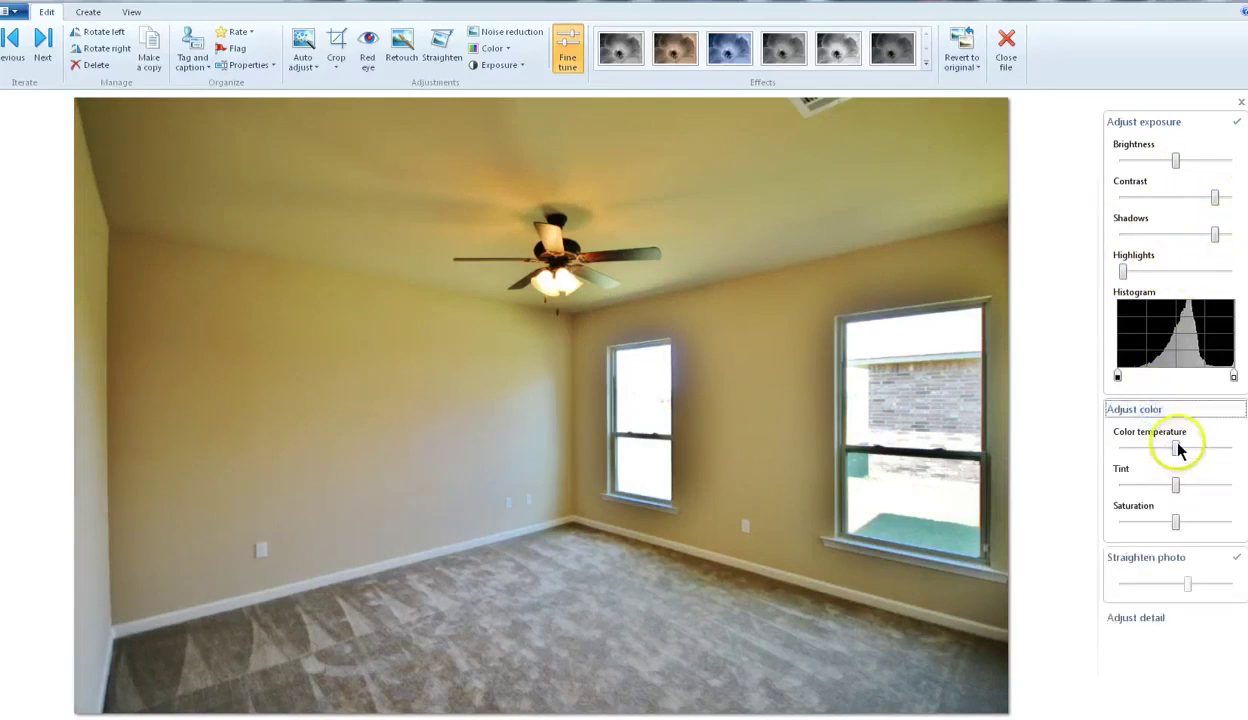
pyautogui.moveTo(1176, 519); pyautogui.dragTo(1180, 521)
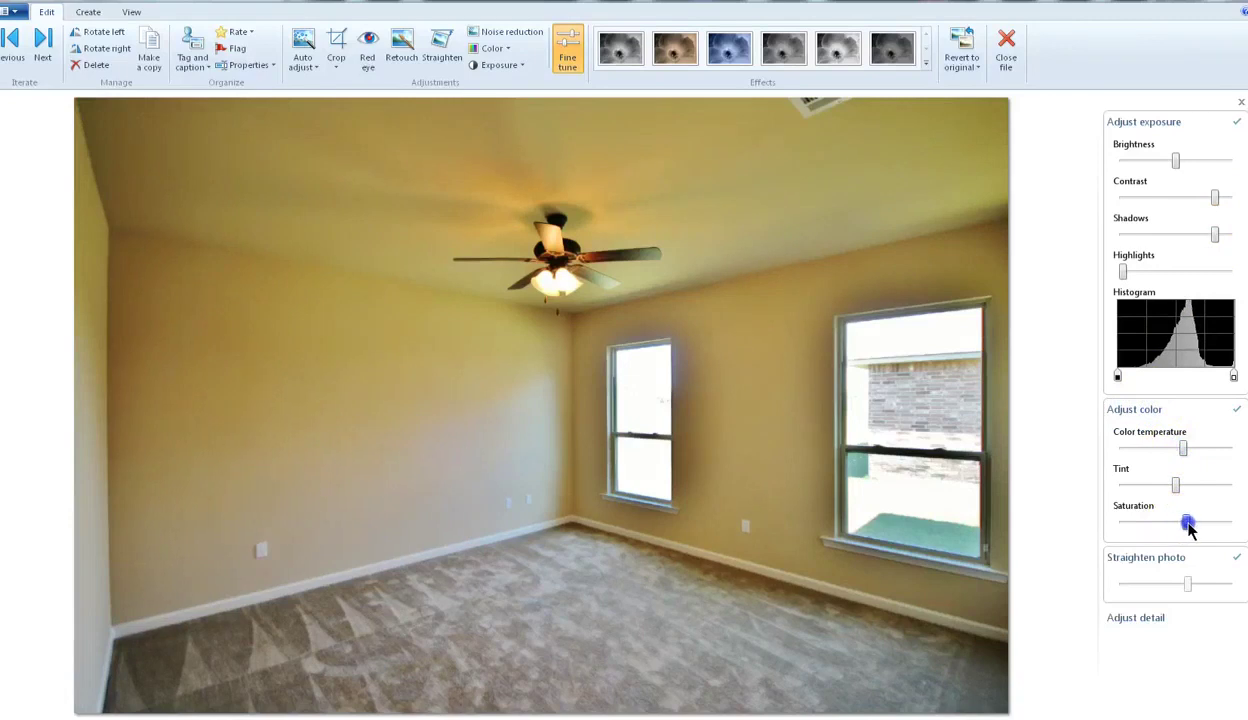
pyautogui.click(1145, 618)
pyautogui.moveTo(1123, 617); pyautogui.dragTo(1152, 620)
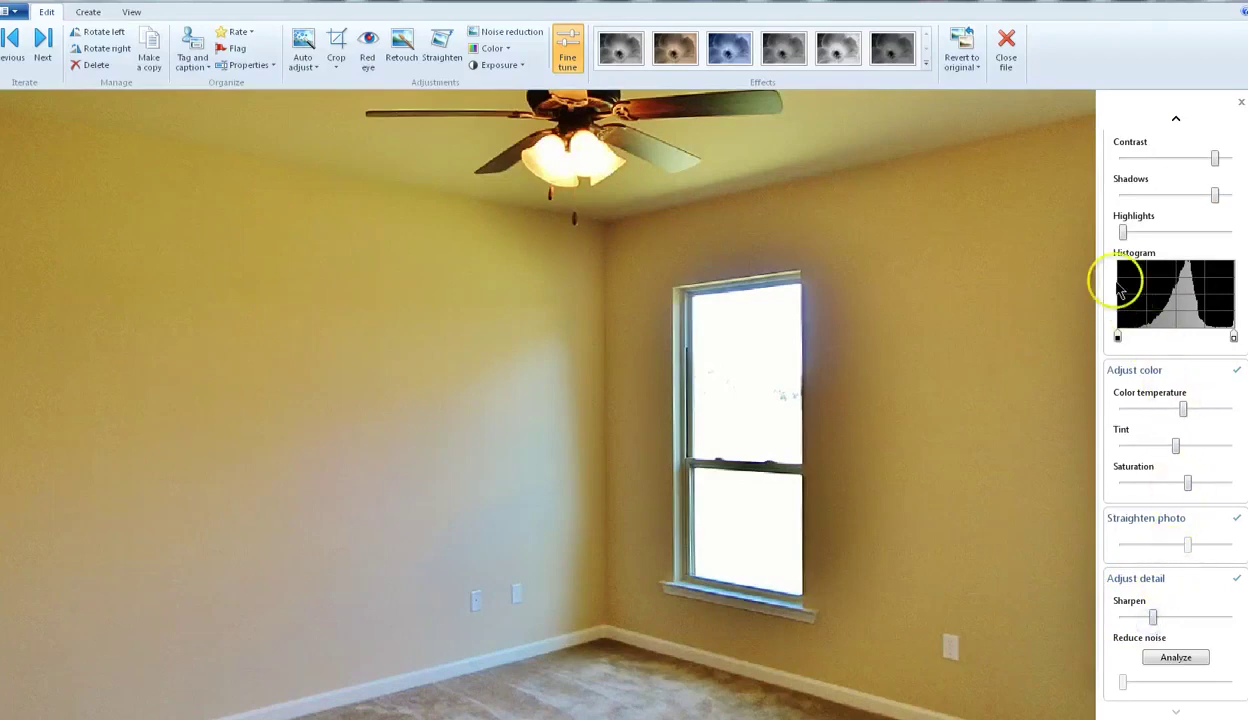
pyautogui.click(1006, 45)
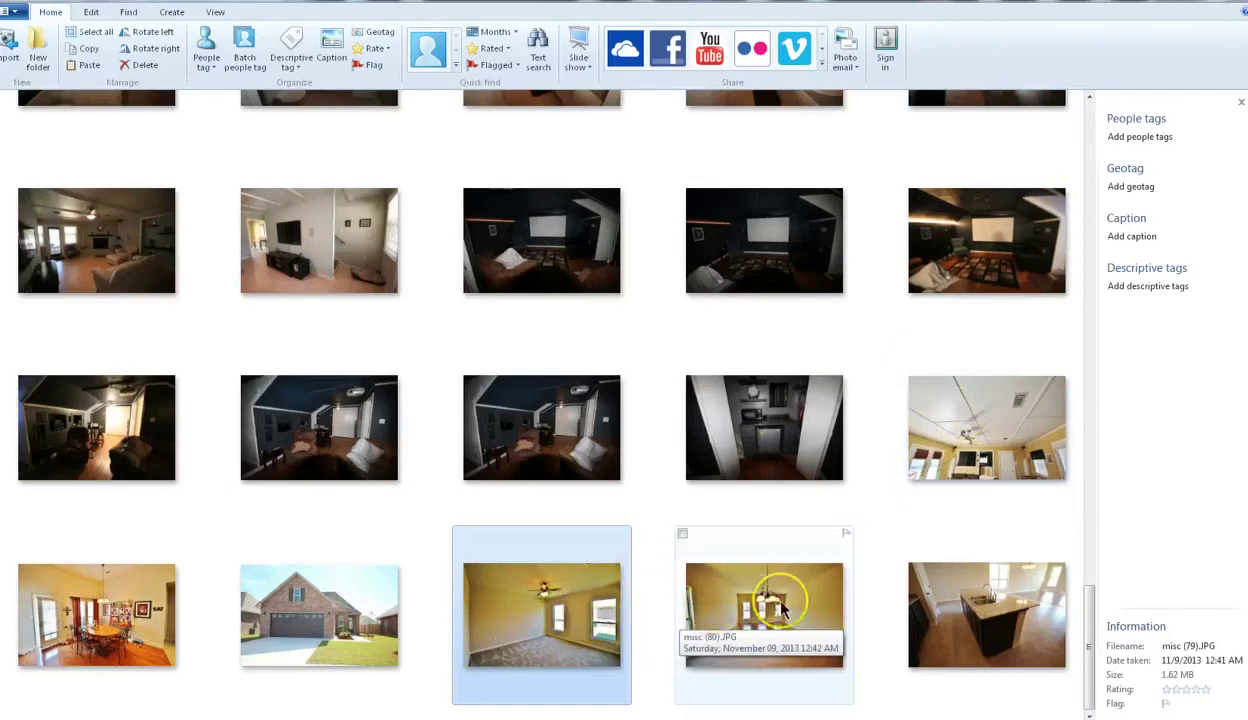
# Open the kitchen island photo misc (1) and rotate it slightly to level it
pyautogui.doubleClick(995, 611)
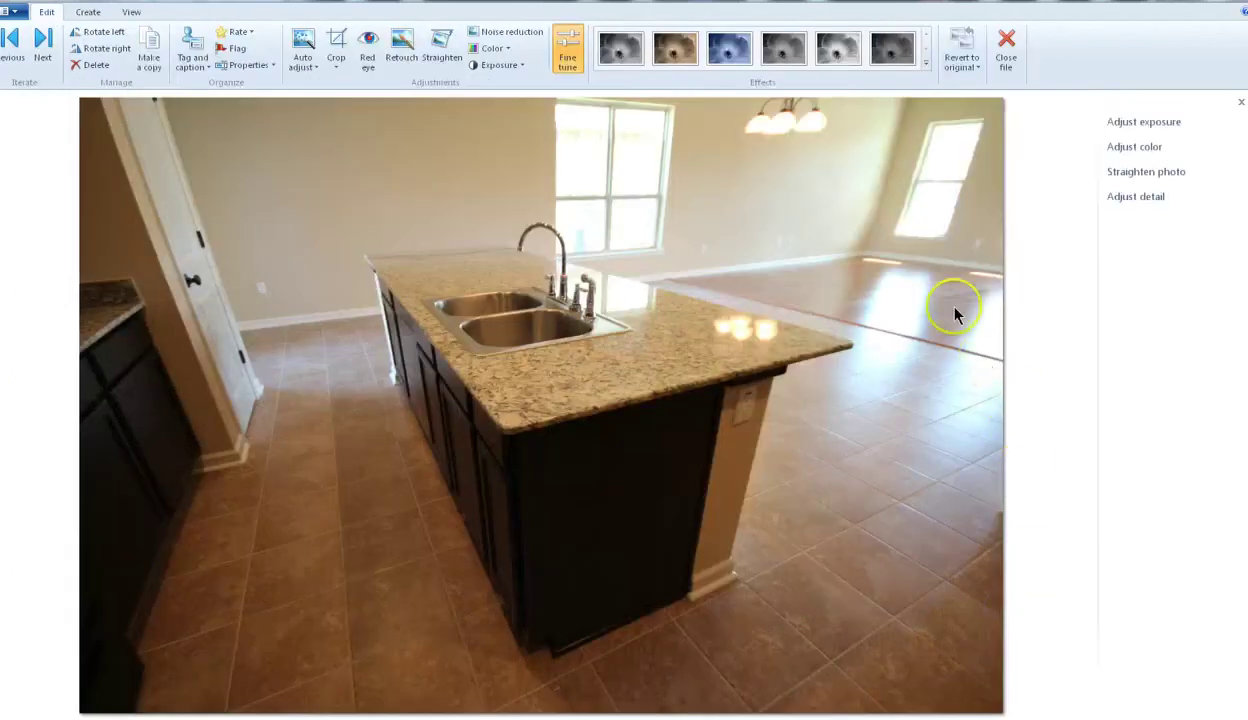
pyautogui.click(1168, 171)
pyautogui.moveTo(1180, 200); pyautogui.dragTo(1215, 199)
# Lift the kitchen photo's shadows, brighten it slightly, and reduce the highlights
pyautogui.click(1178, 122)
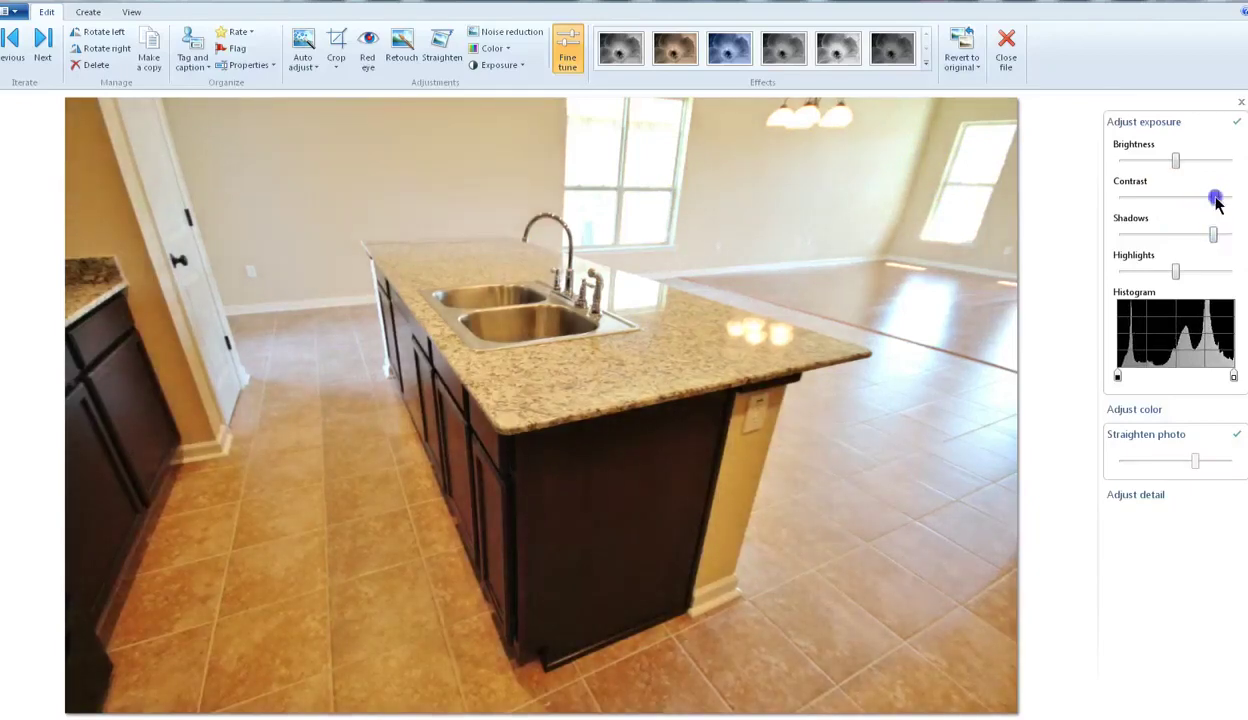
pyautogui.moveTo(1176, 160); pyautogui.dragTo(1178, 160)
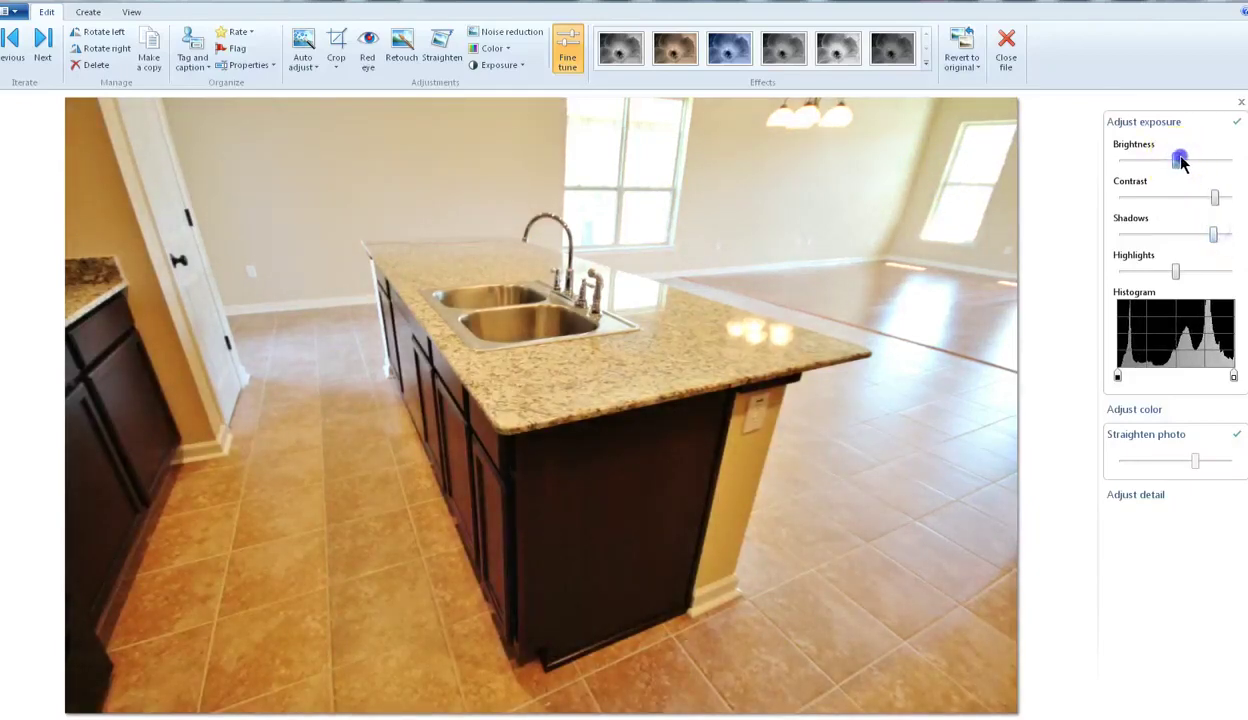
pyautogui.moveTo(1184, 276); pyautogui.dragTo(1125, 281)
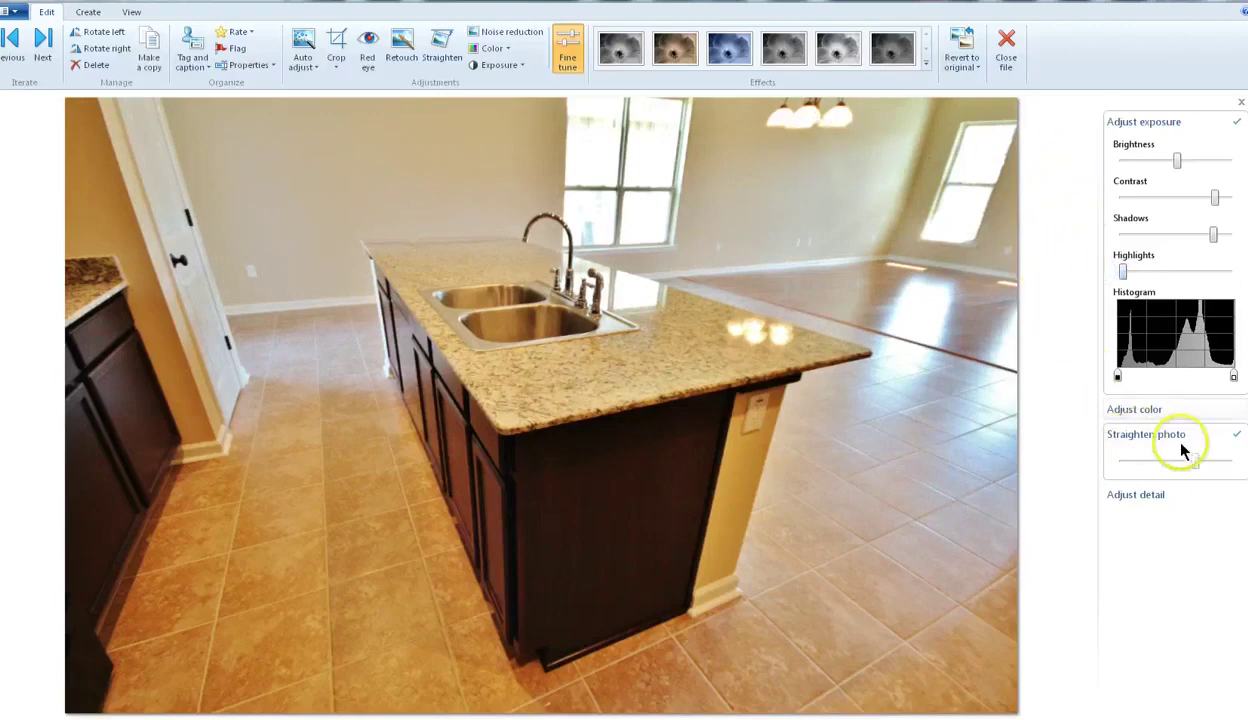
# Enrich the kitchen photo's colour, sharpen it, and save it
pyautogui.click(1160, 412)
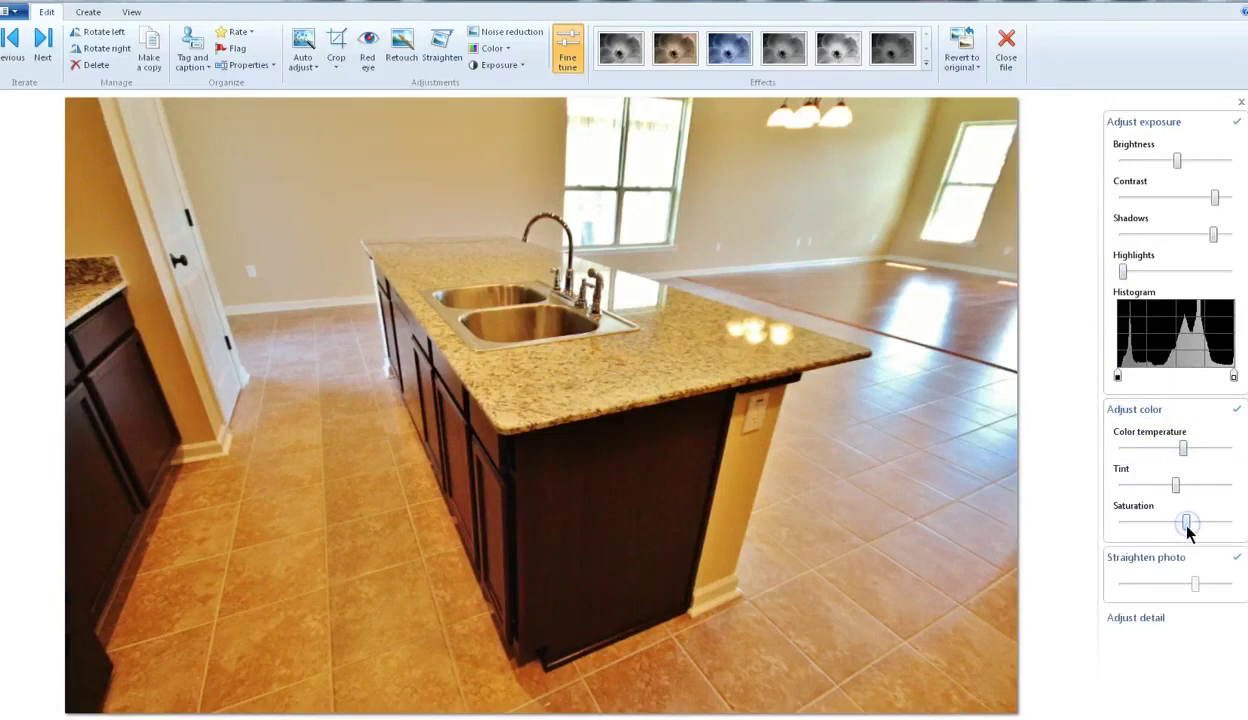
pyautogui.click(1138, 617)
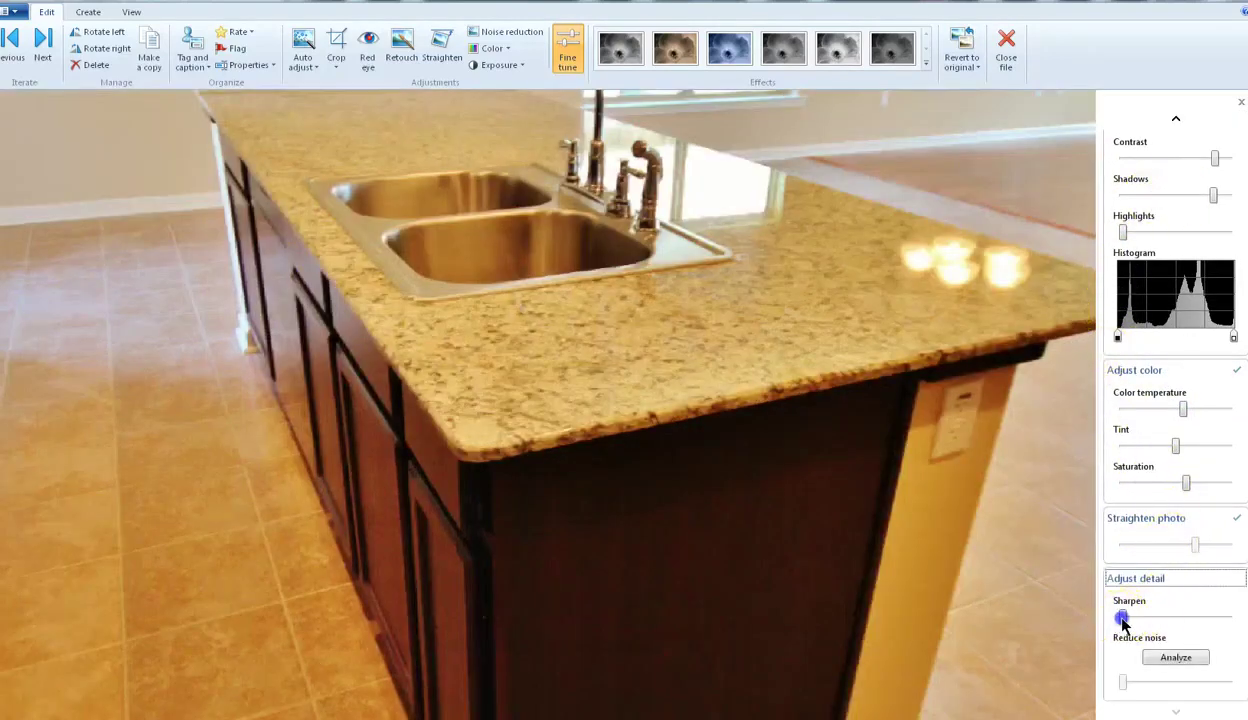
pyautogui.moveTo(1123, 619); pyautogui.dragTo(1147, 619)
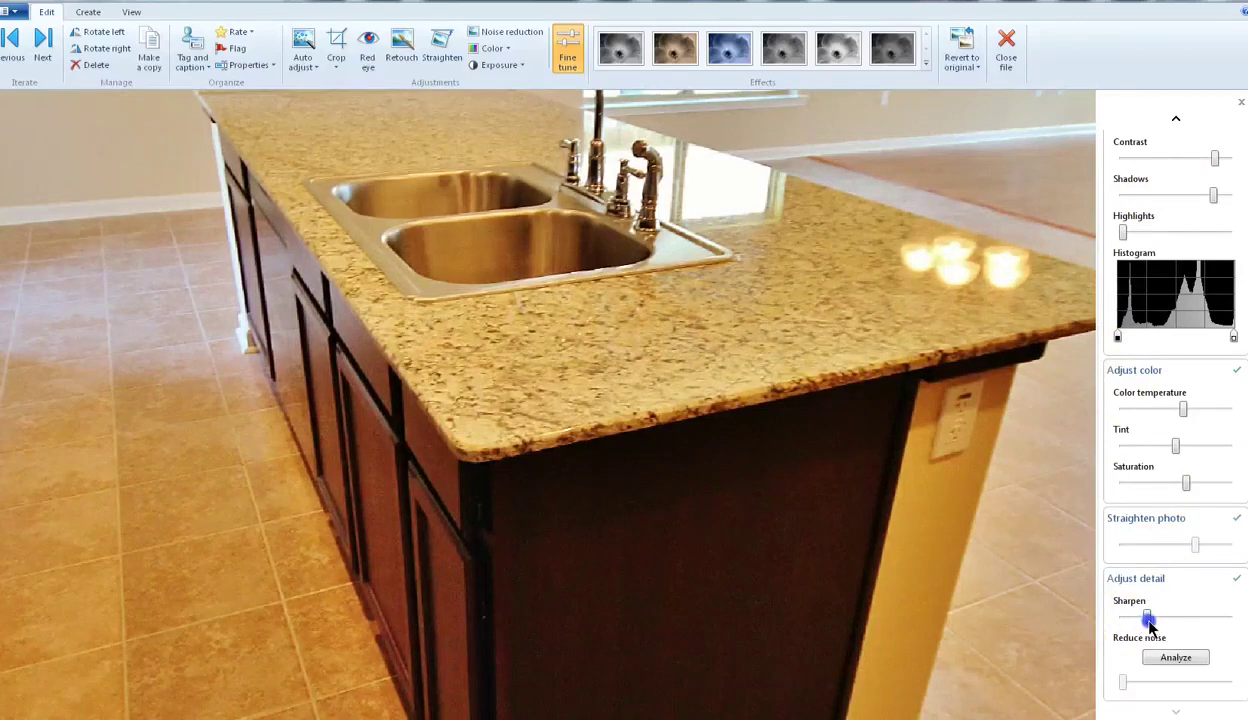
pyautogui.click(1004, 52)
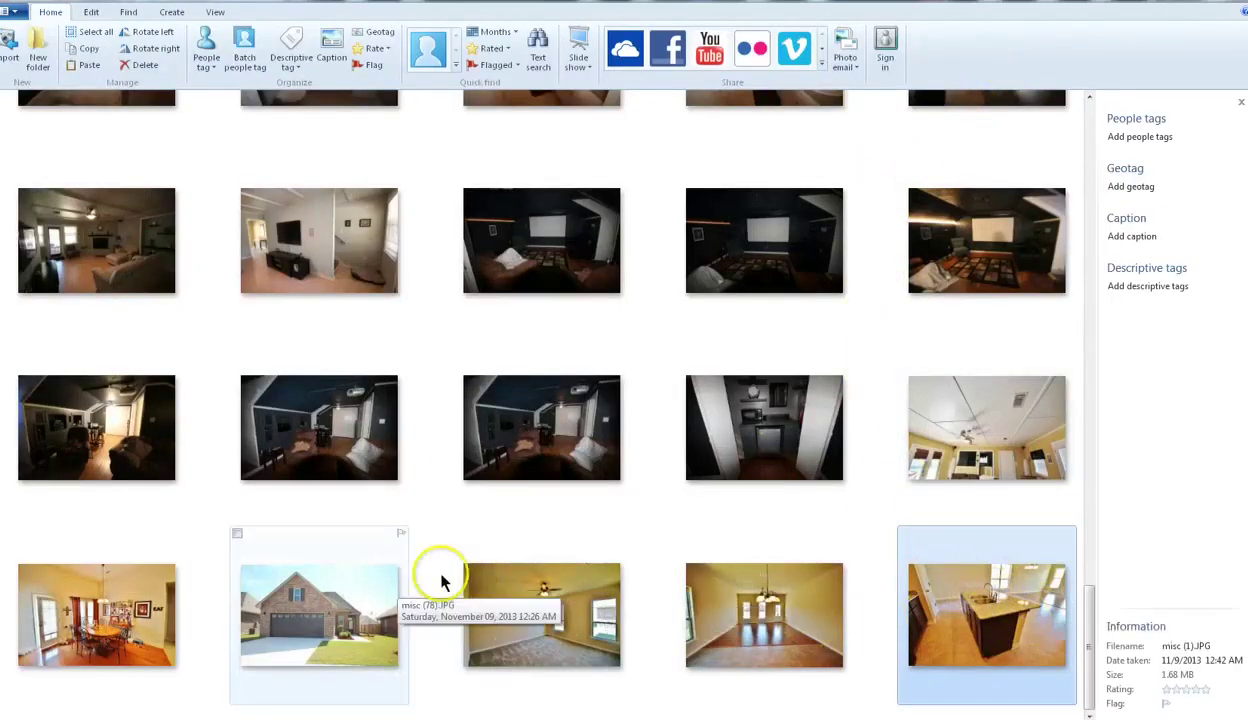
# Open and close the two edited patio photos, then scroll down to the living room thumbnails
pyautogui.moveTo(1092, 635); pyautogui.dragTo(1092, 272)
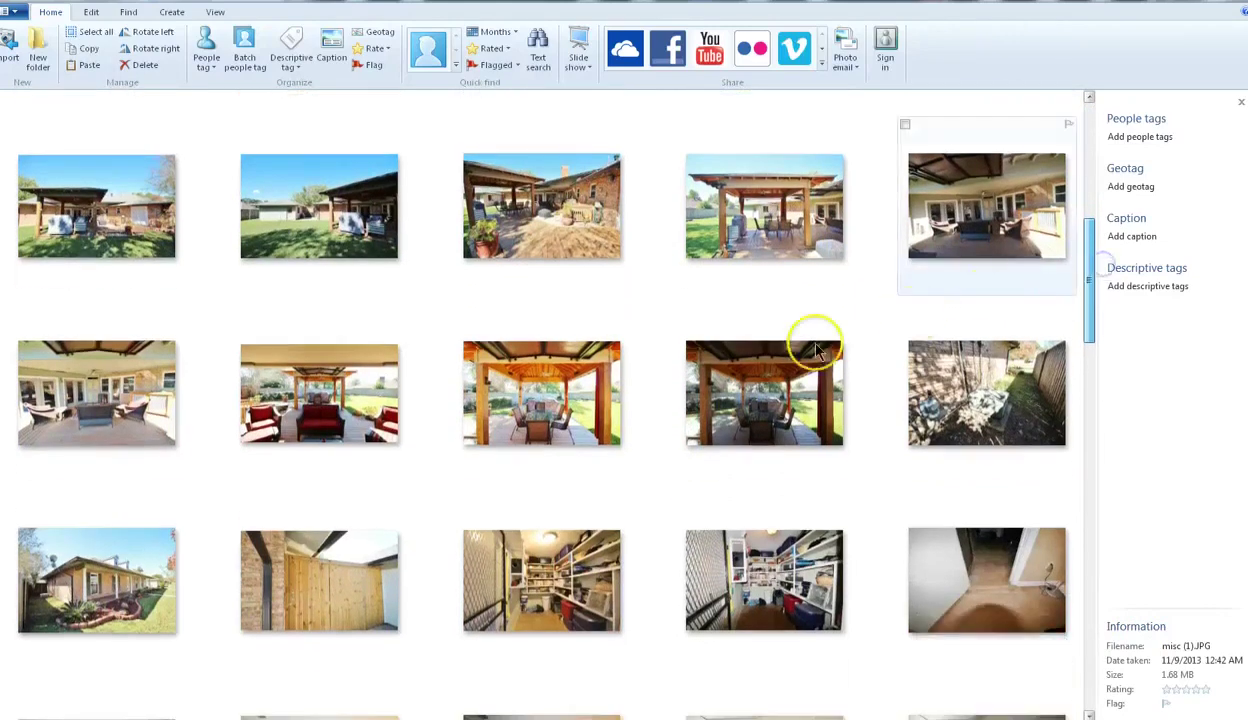
pyautogui.doubleClick(762, 400)
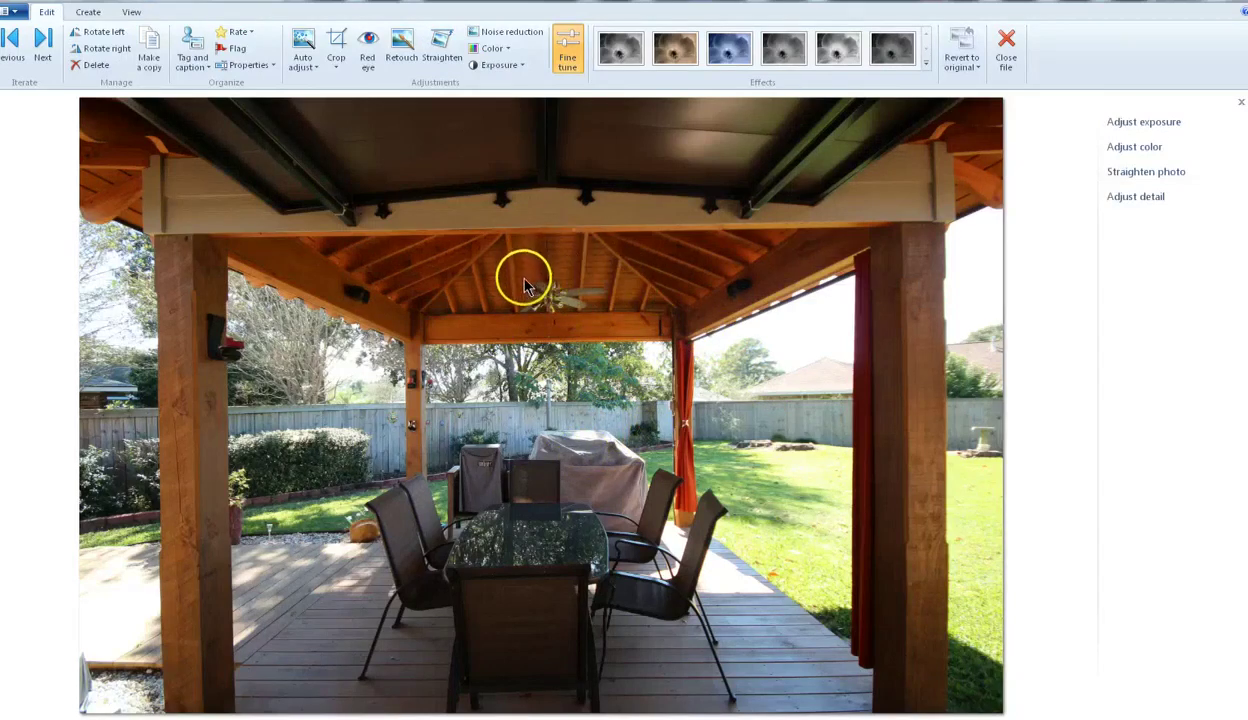
pyautogui.click(1005, 48)
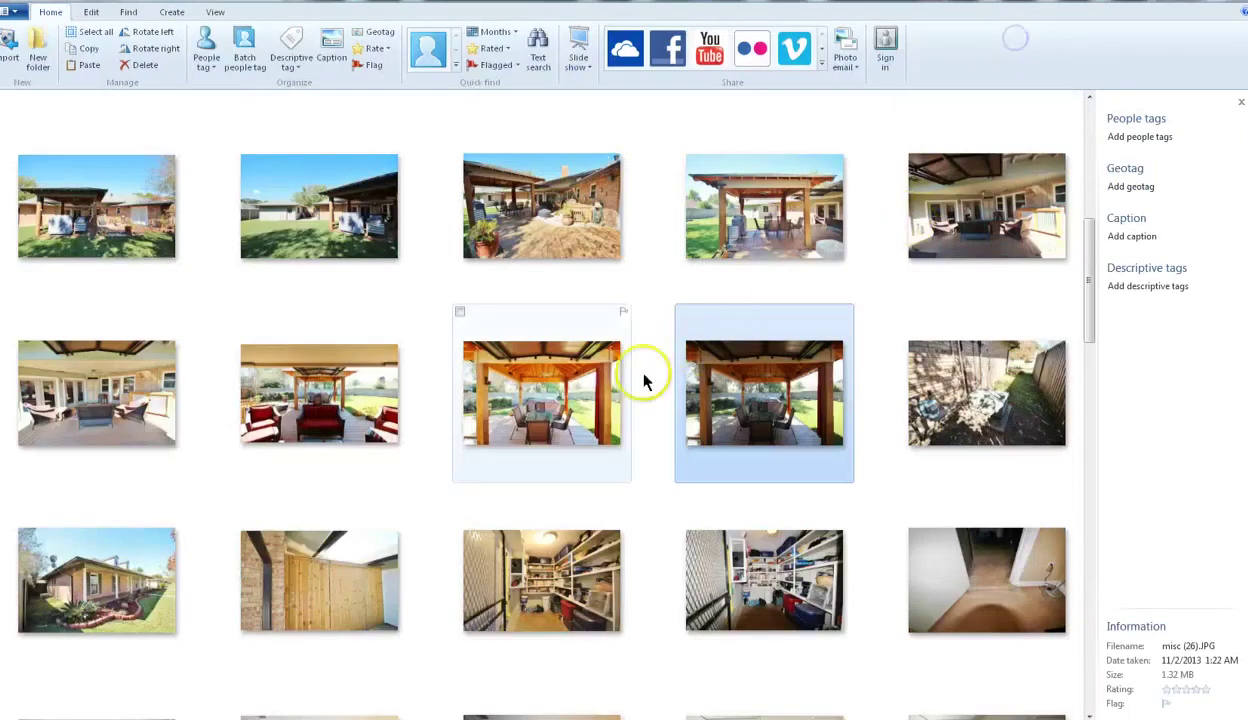
pyautogui.doubleClick(567, 408)
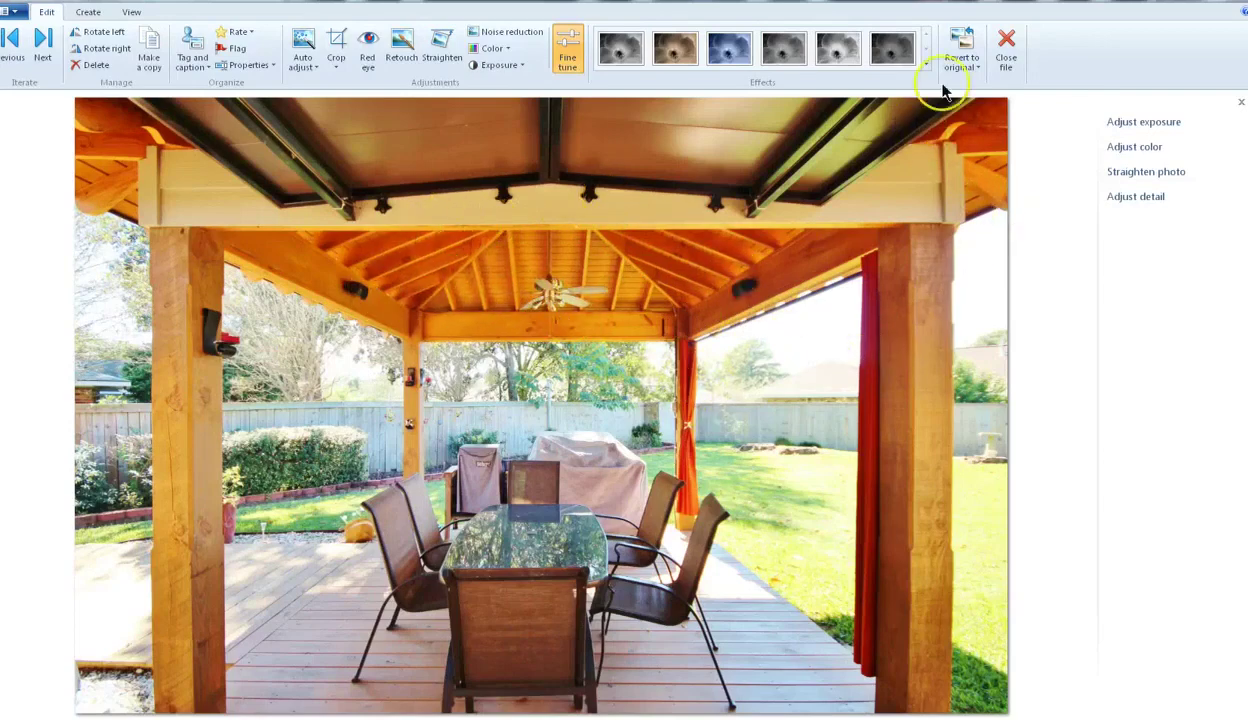
pyautogui.click(1007, 42)
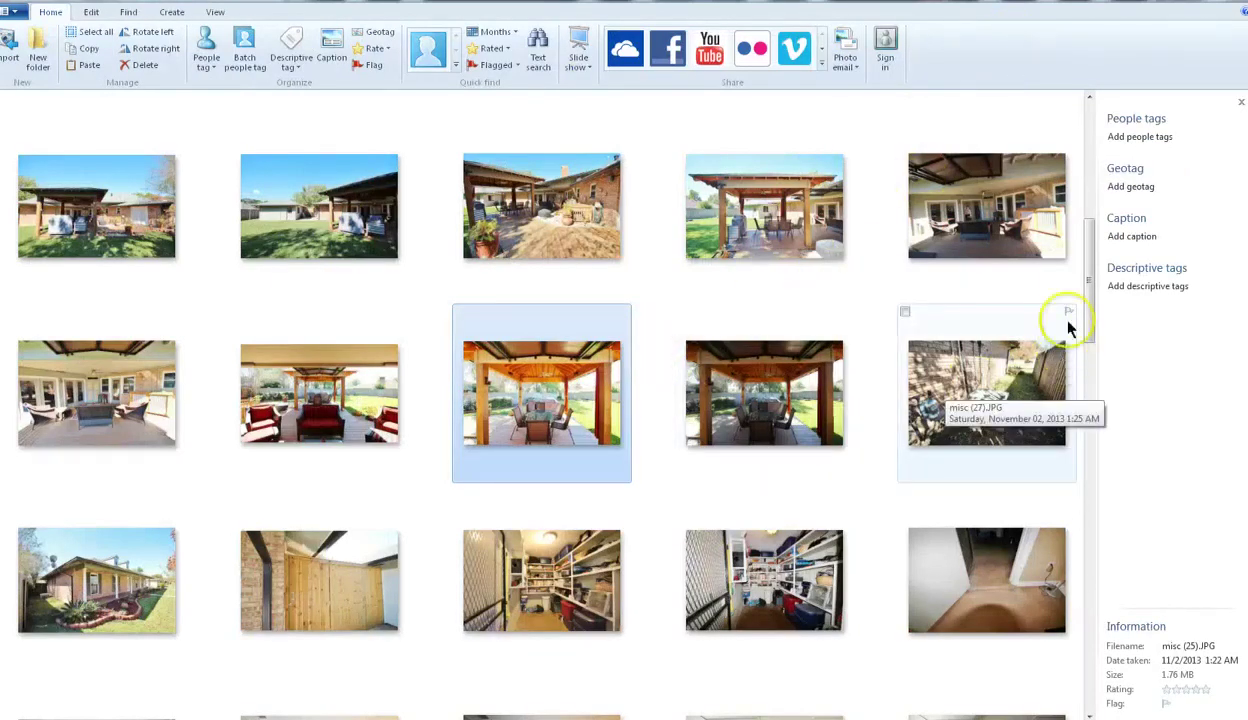
pyautogui.moveTo(1088, 276); pyautogui.dragTo(1095, 380)
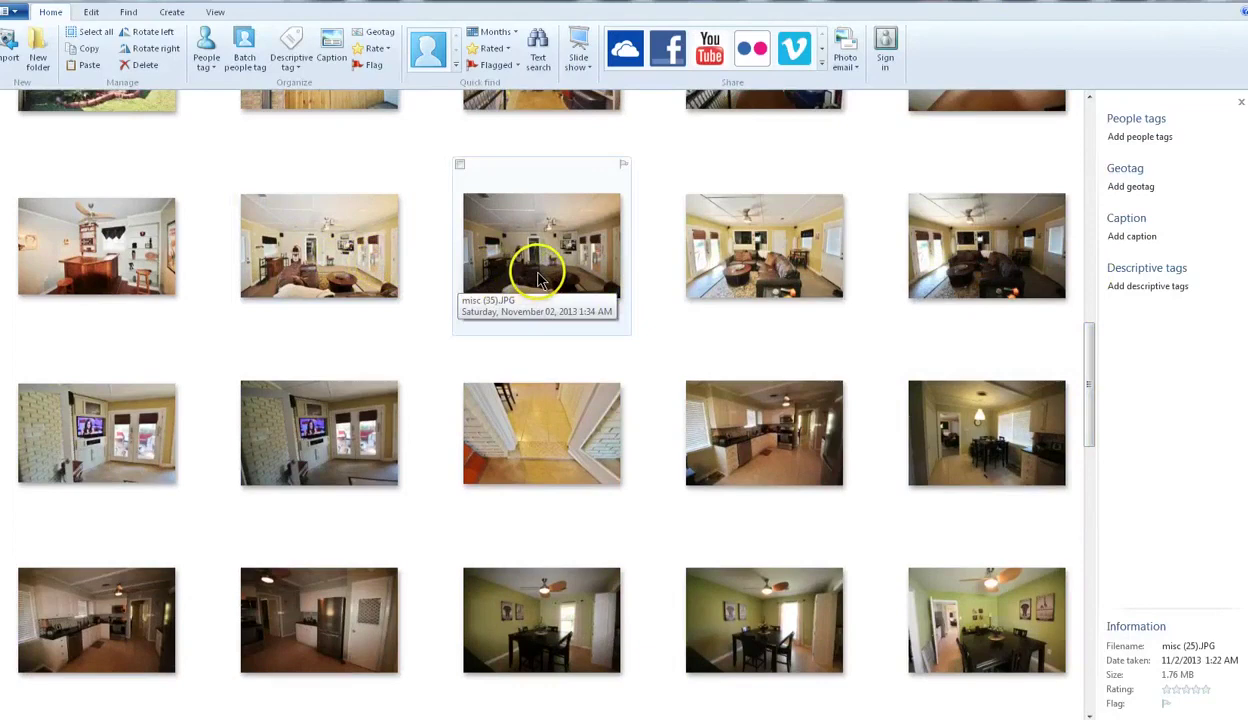
# Open living room photo misc (34).JPG instead of misc (35) and raise its highlights slightly
pyautogui.doubleClick(535, 265)
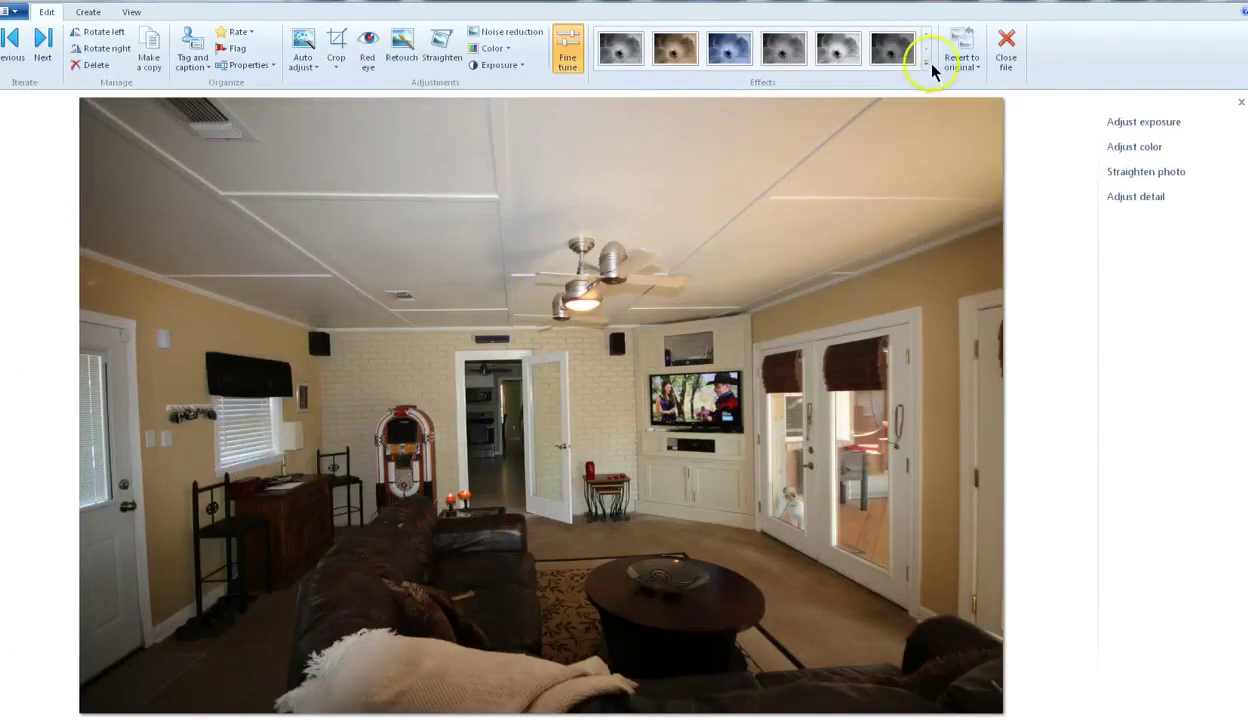
pyautogui.click(1012, 47)
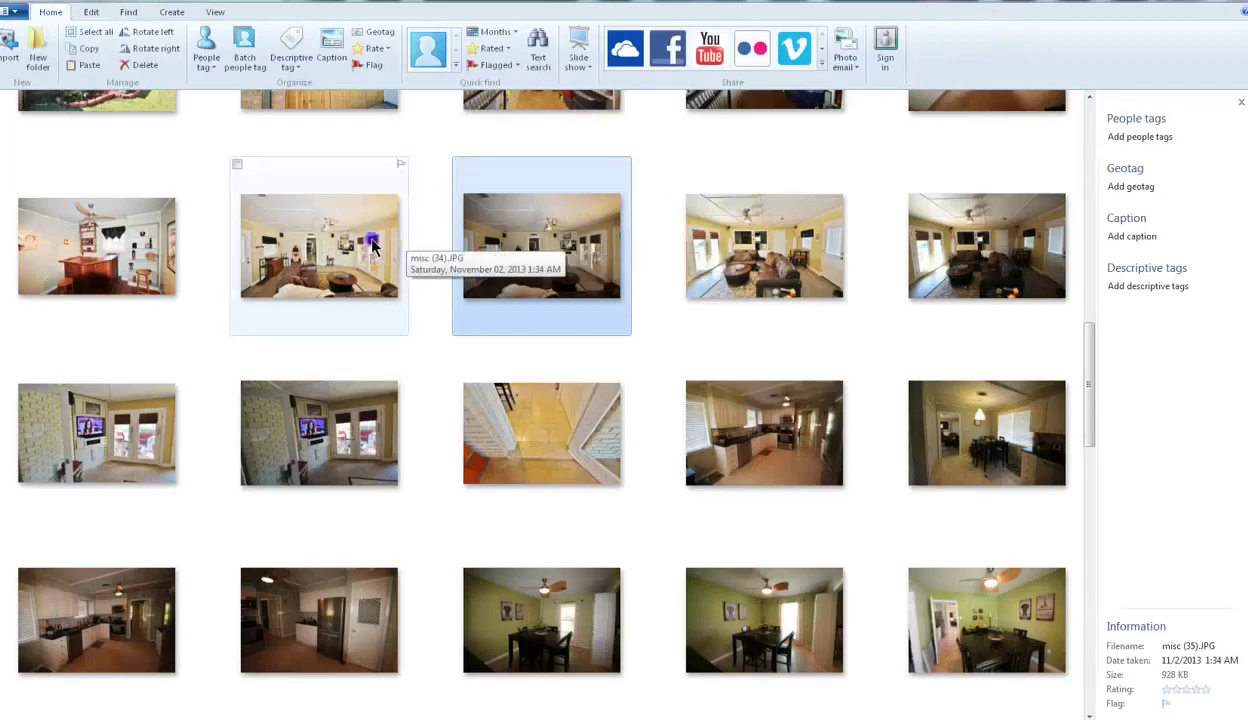
pyautogui.doubleClick(368, 238)
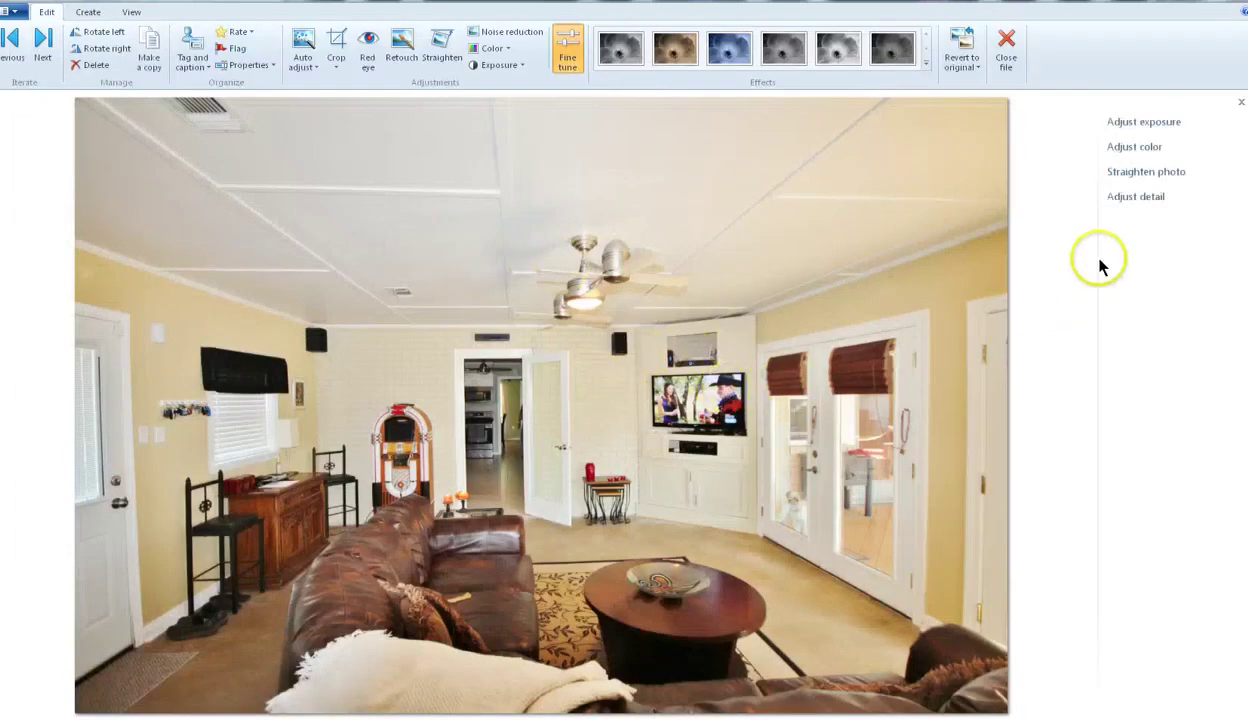
pyautogui.click(1146, 121)
pyautogui.click(1174, 269)
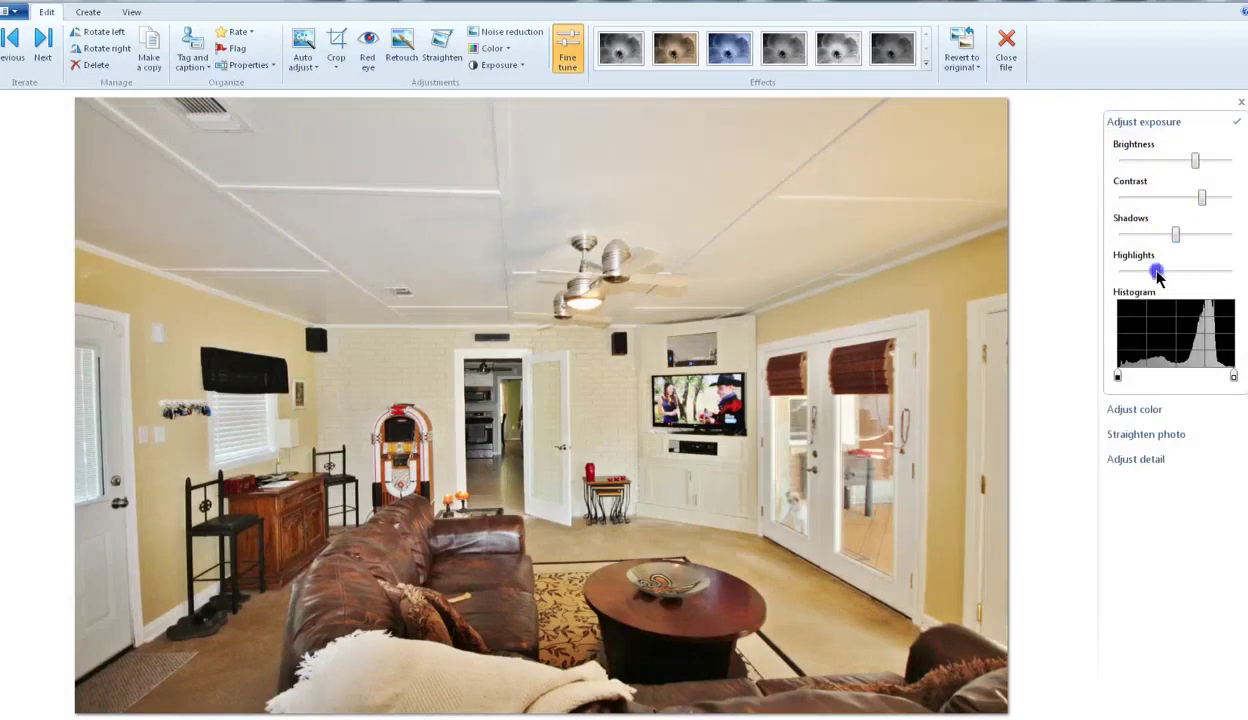
pyautogui.moveTo(1156, 272); pyautogui.dragTo(1168, 272)
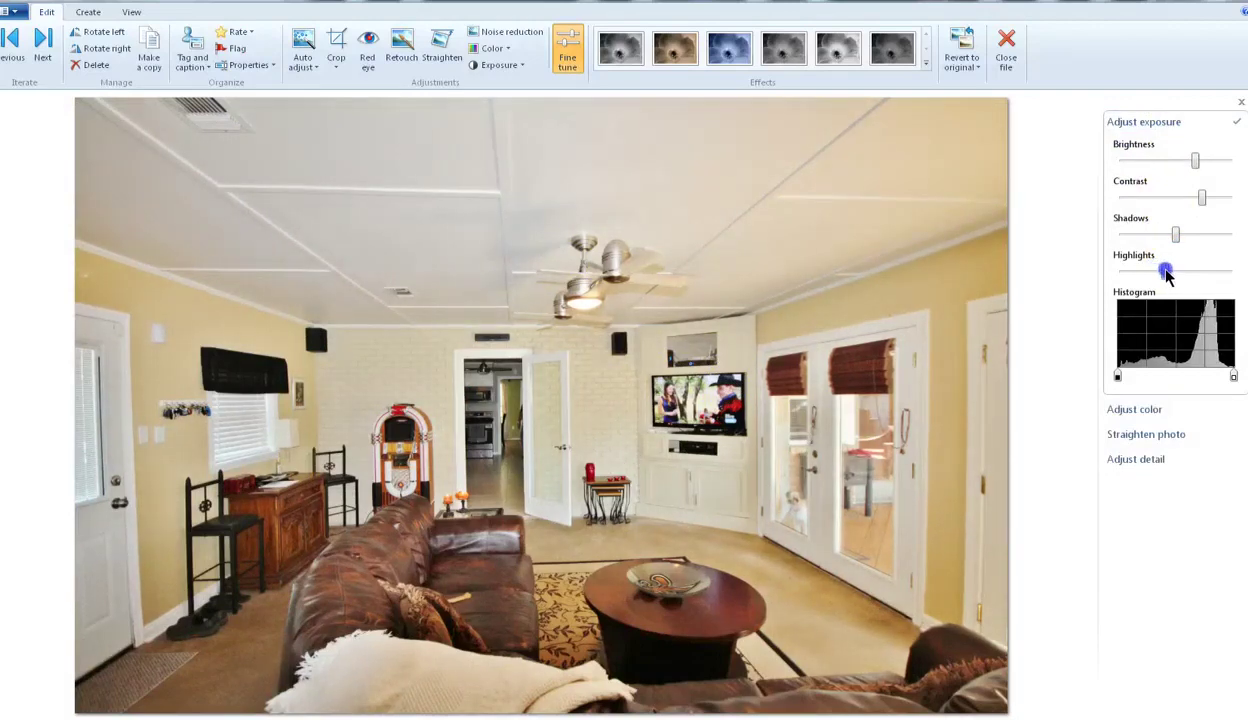
# Straighten the living room photo slightly to the right and save it
pyautogui.click(1176, 434)
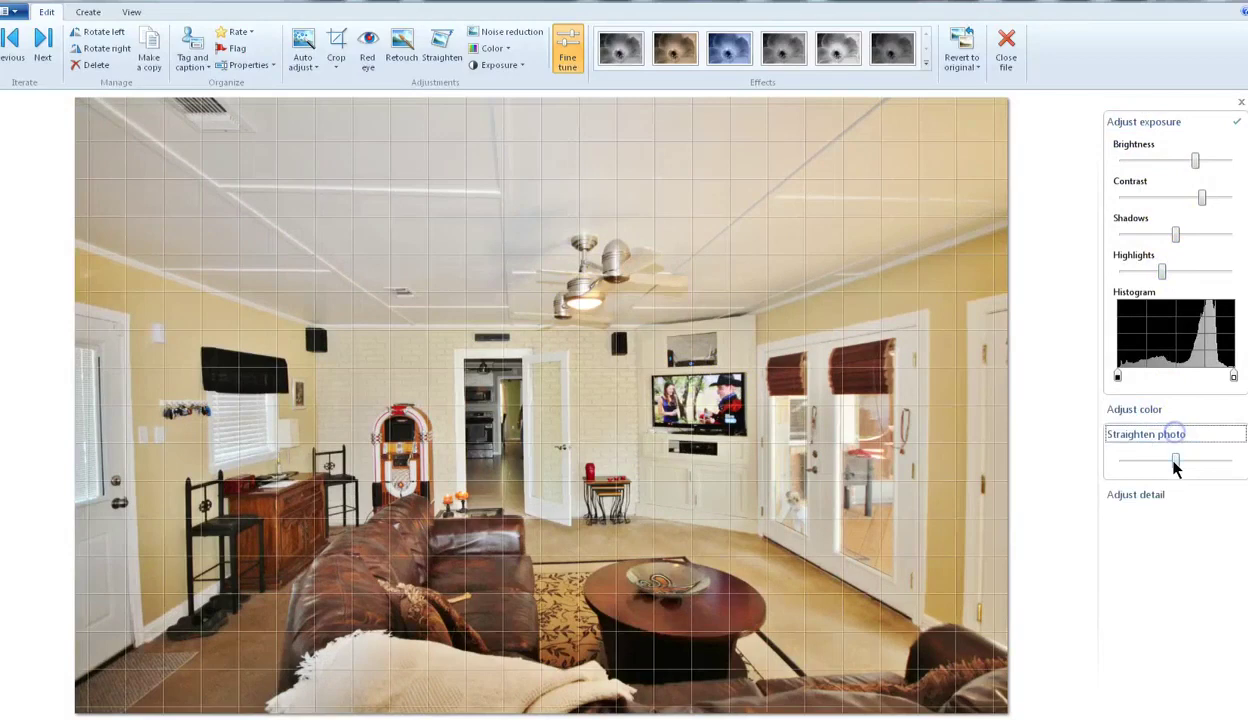
pyautogui.moveTo(1177, 468); pyautogui.dragTo(1182, 466)
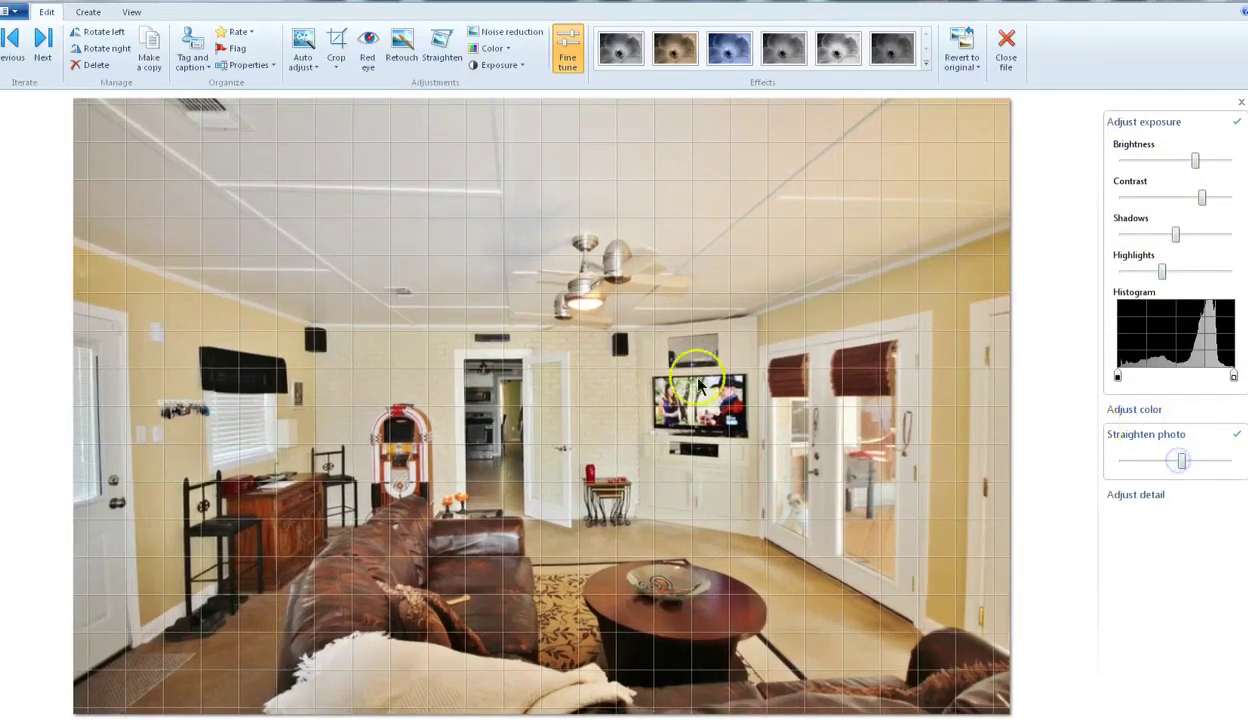
pyautogui.click(1010, 52)
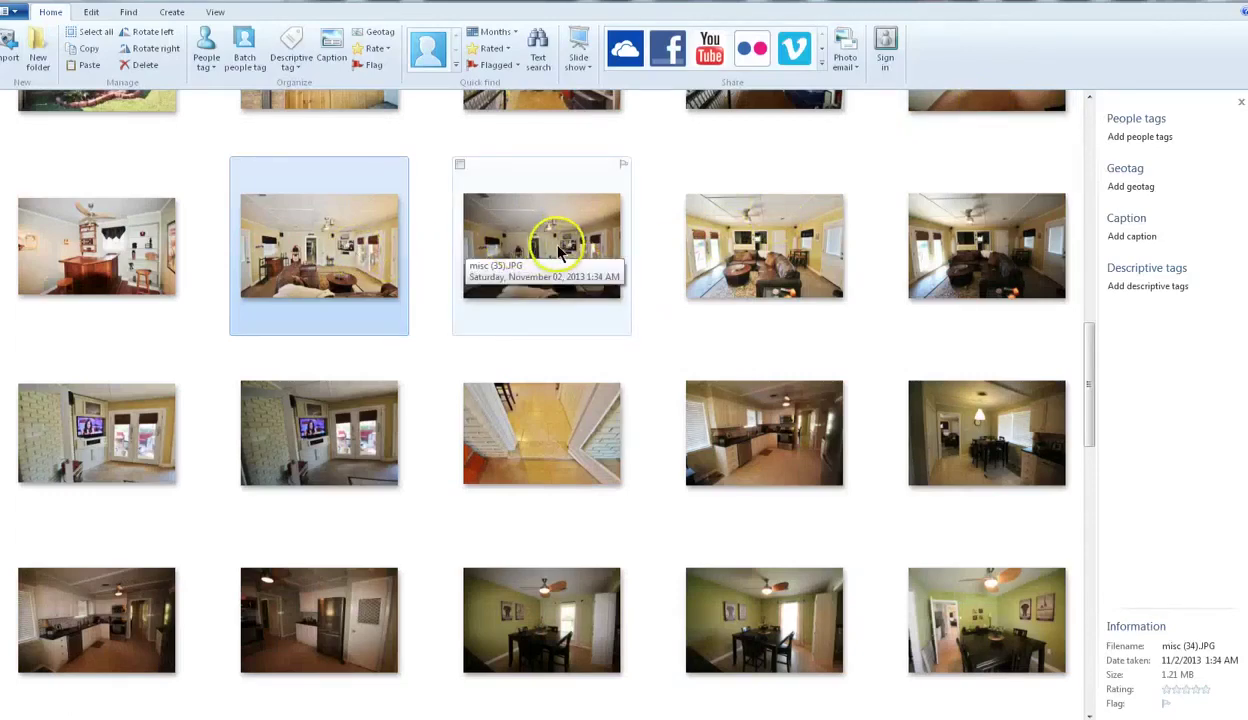
pyautogui.click(981, 266)
pyautogui.doubleClick(990, 268)
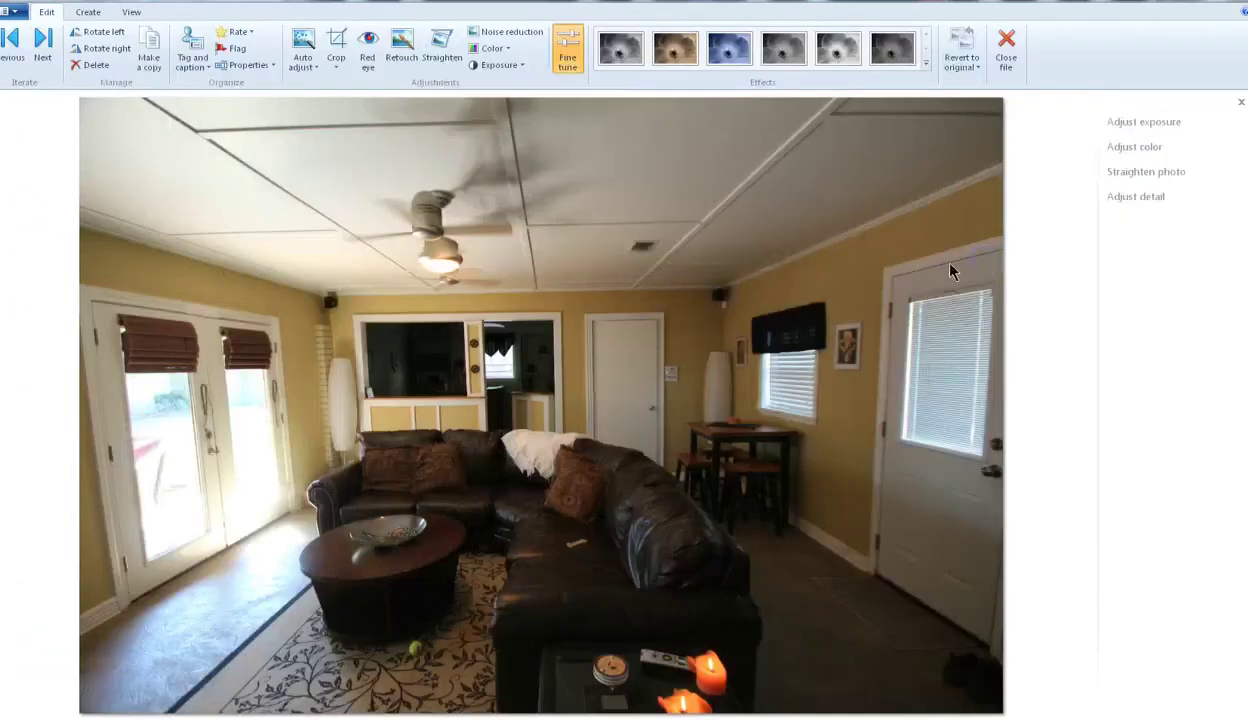
pyautogui.click(1017, 72)
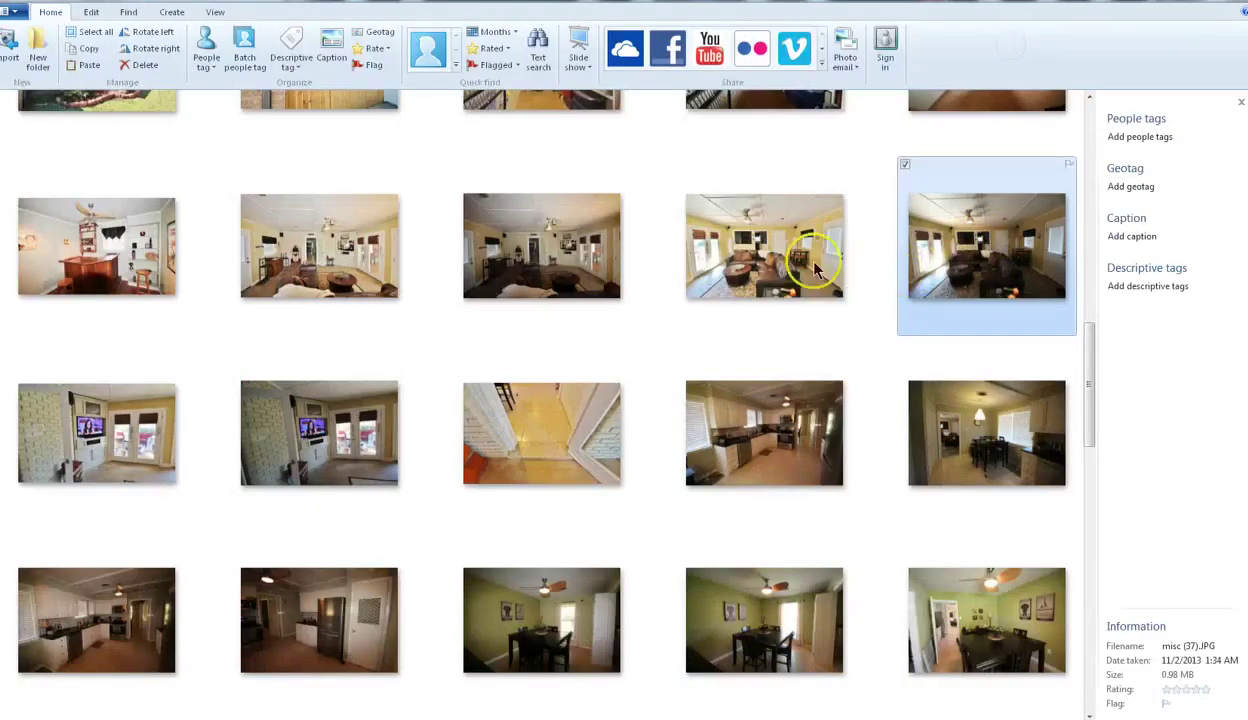
pyautogui.doubleClick(798, 268)
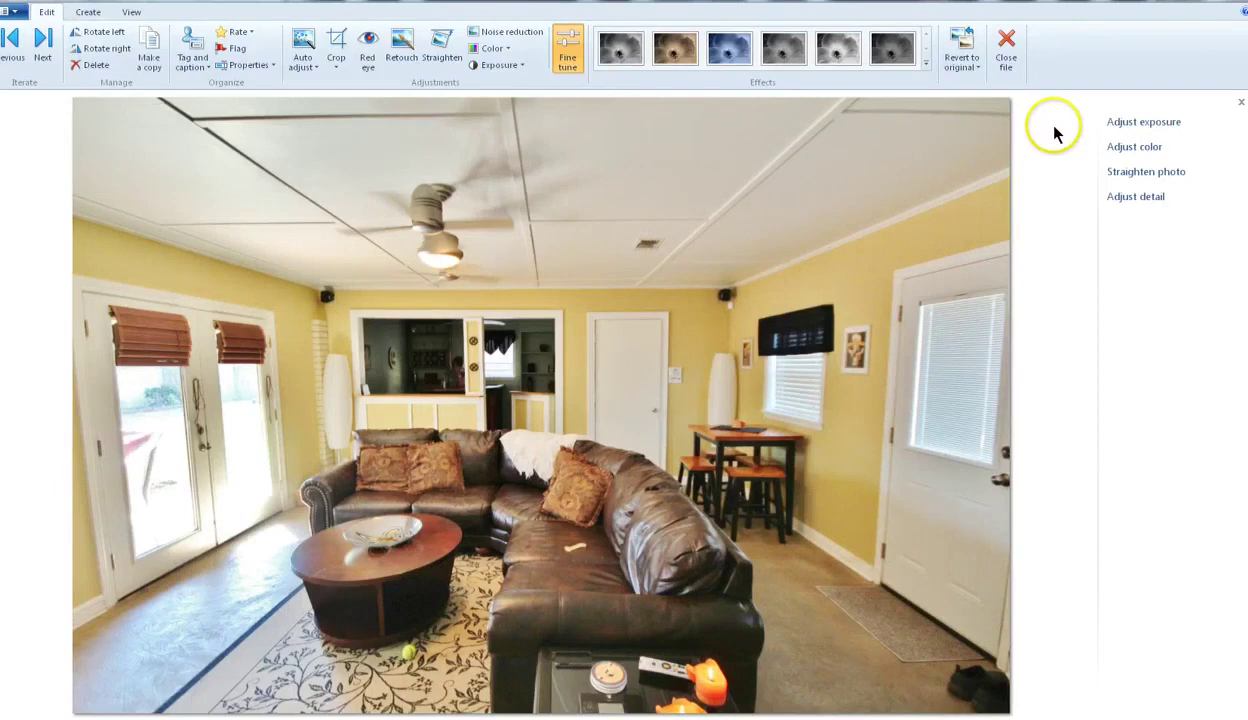
pyautogui.click(1010, 55)
pyautogui.moveTo(1091, 375); pyautogui.dragTo(1091, 422)
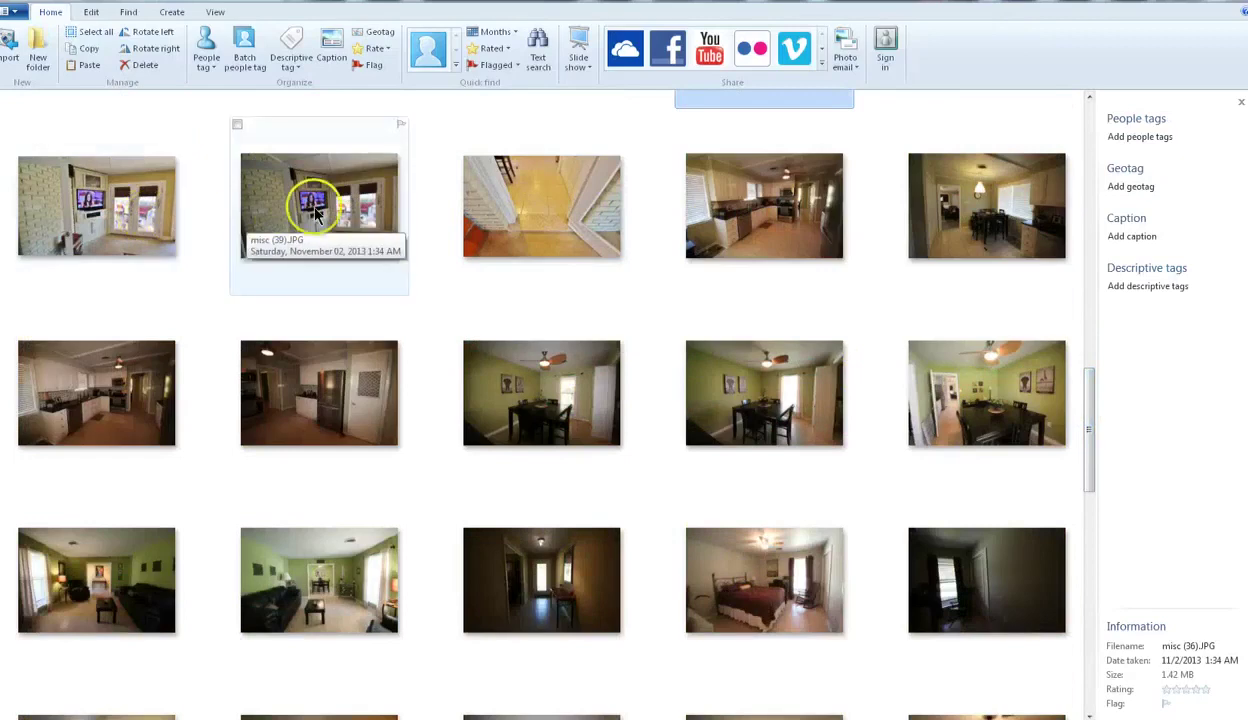
pyautogui.click(314, 212)
pyautogui.doubleClick(314, 212)
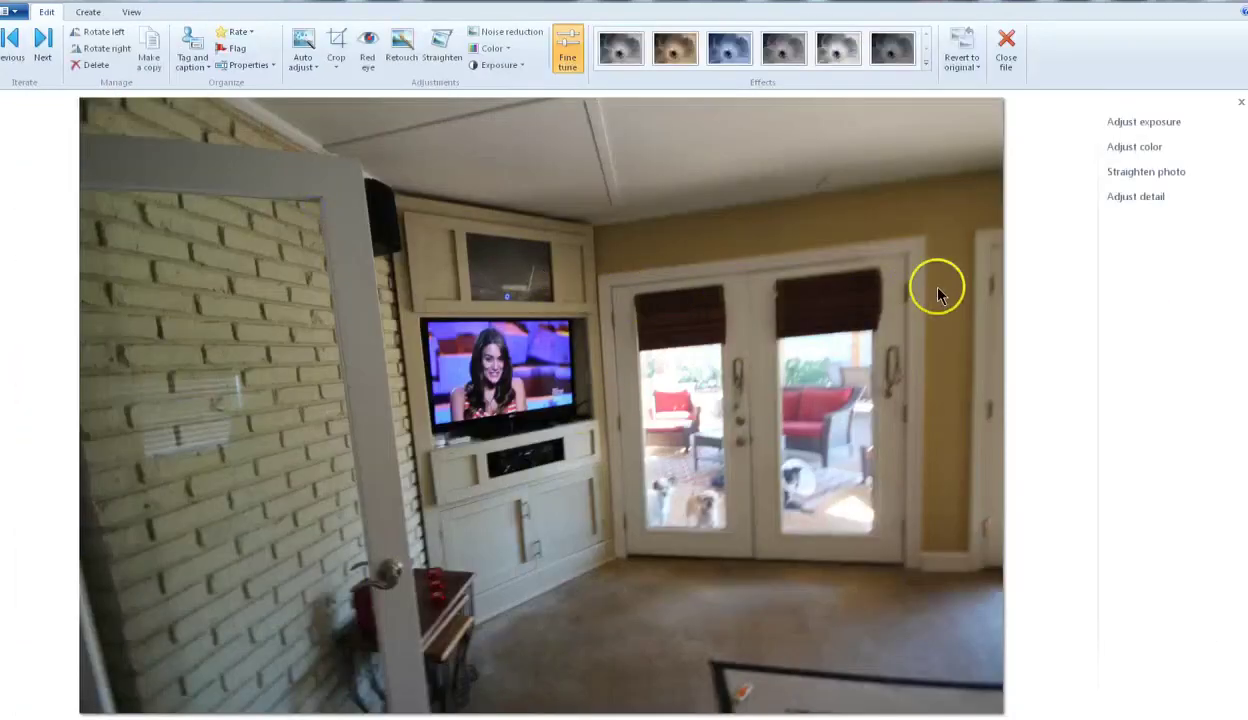
pyautogui.click(1006, 45)
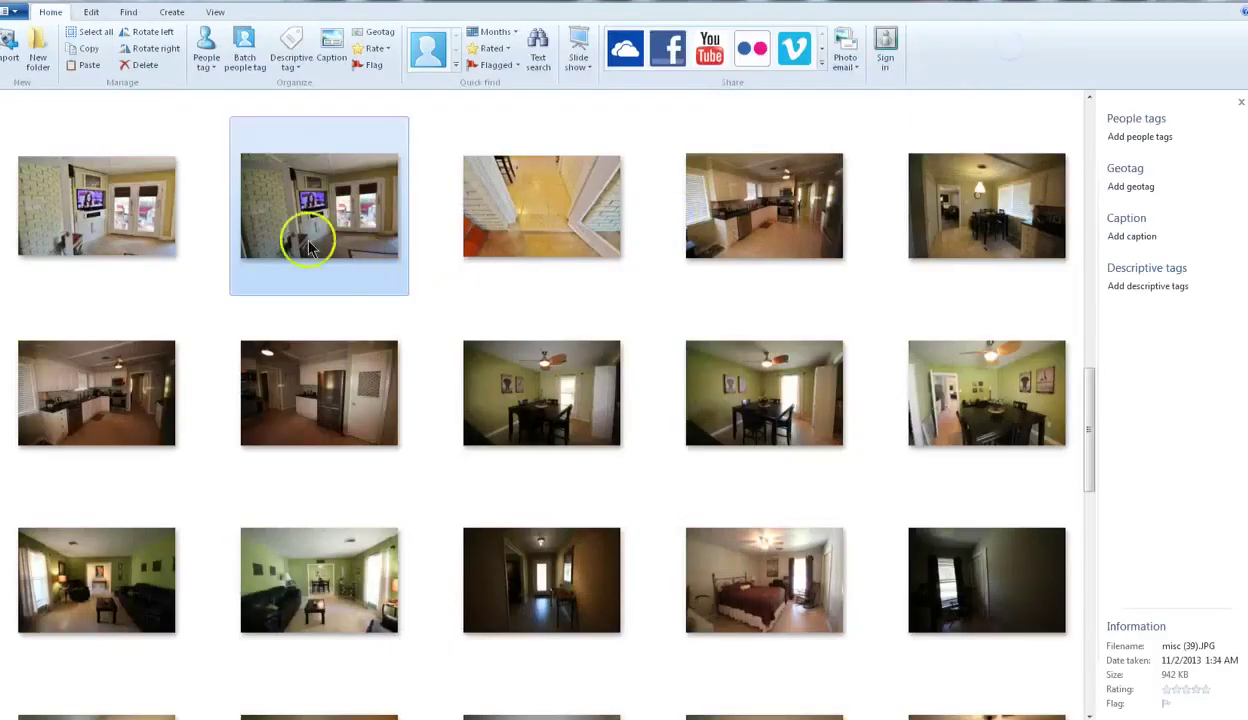
pyautogui.doubleClick(157, 222)
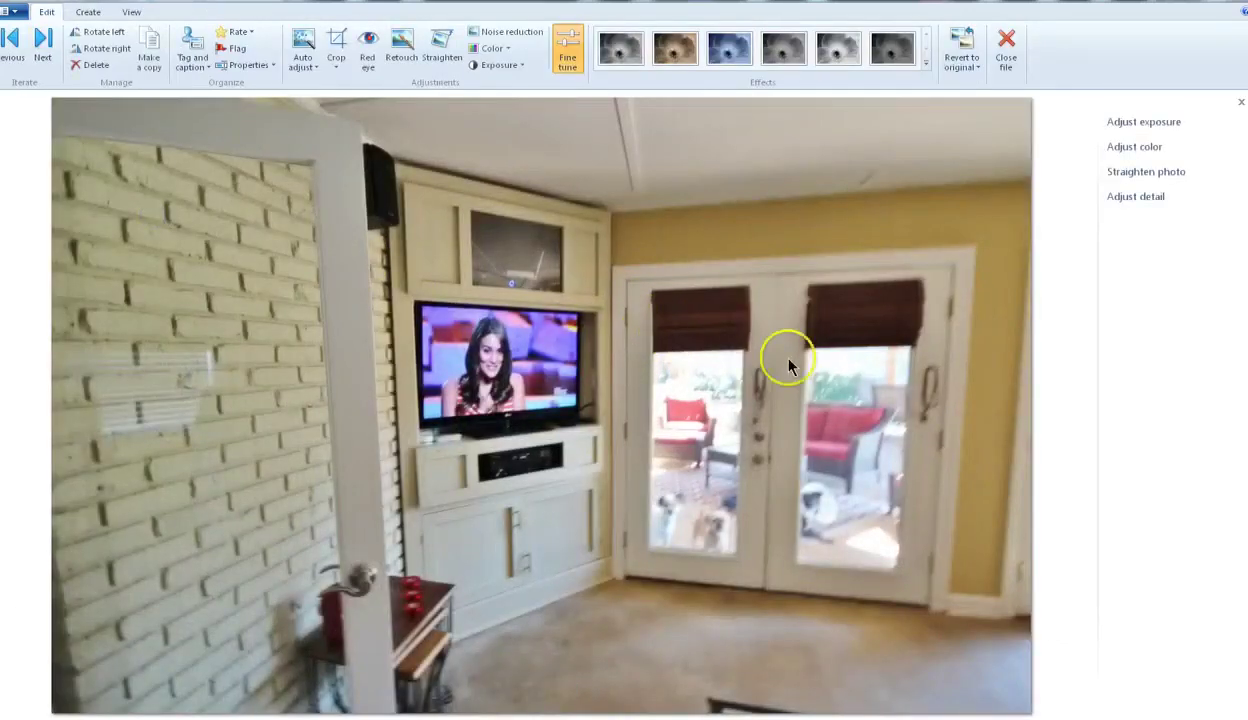
pyautogui.click(1006, 45)
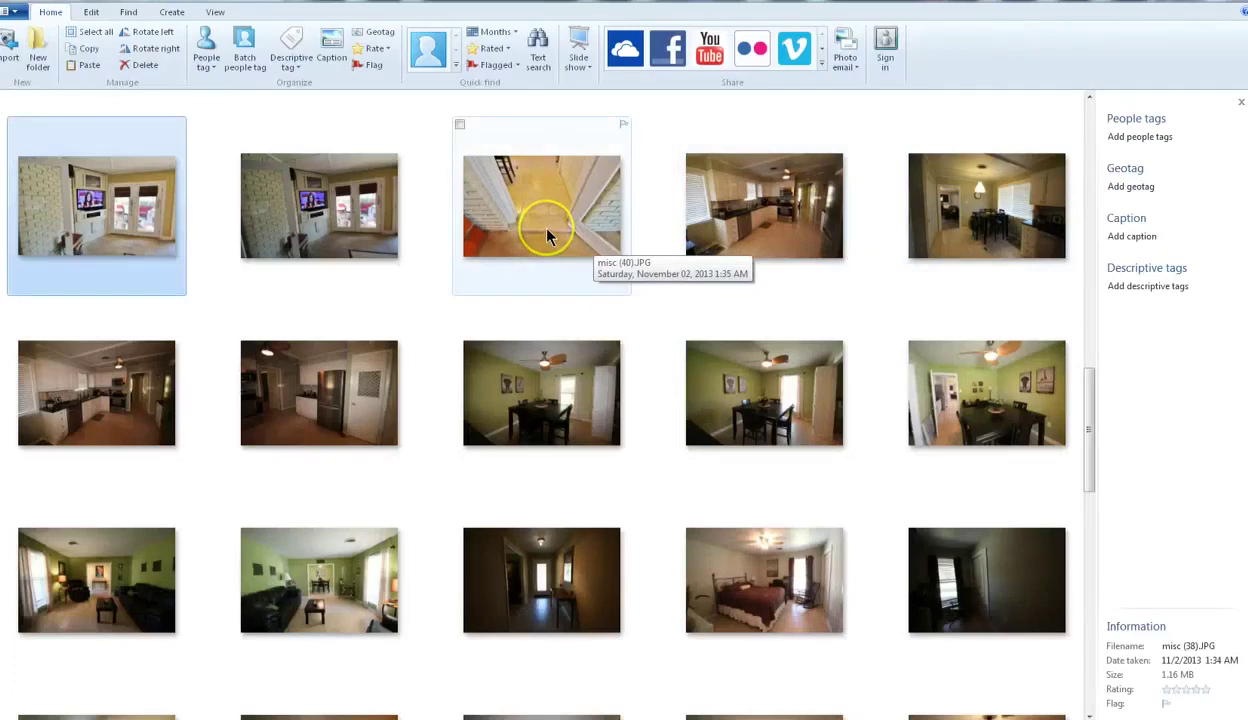
pyautogui.click(556, 236)
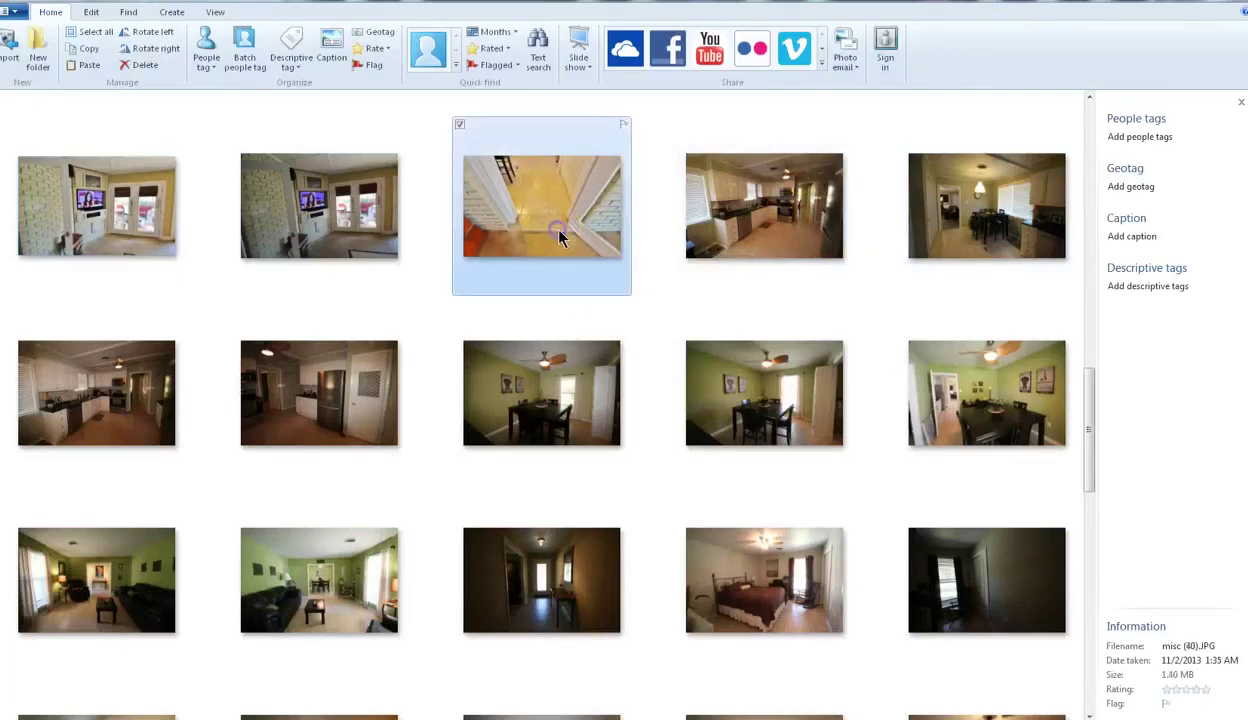
# Warm the colour temperature of hallway photo misc (40).JPG, lower its saturation, and save it
pyautogui.doubleClick(567, 238)
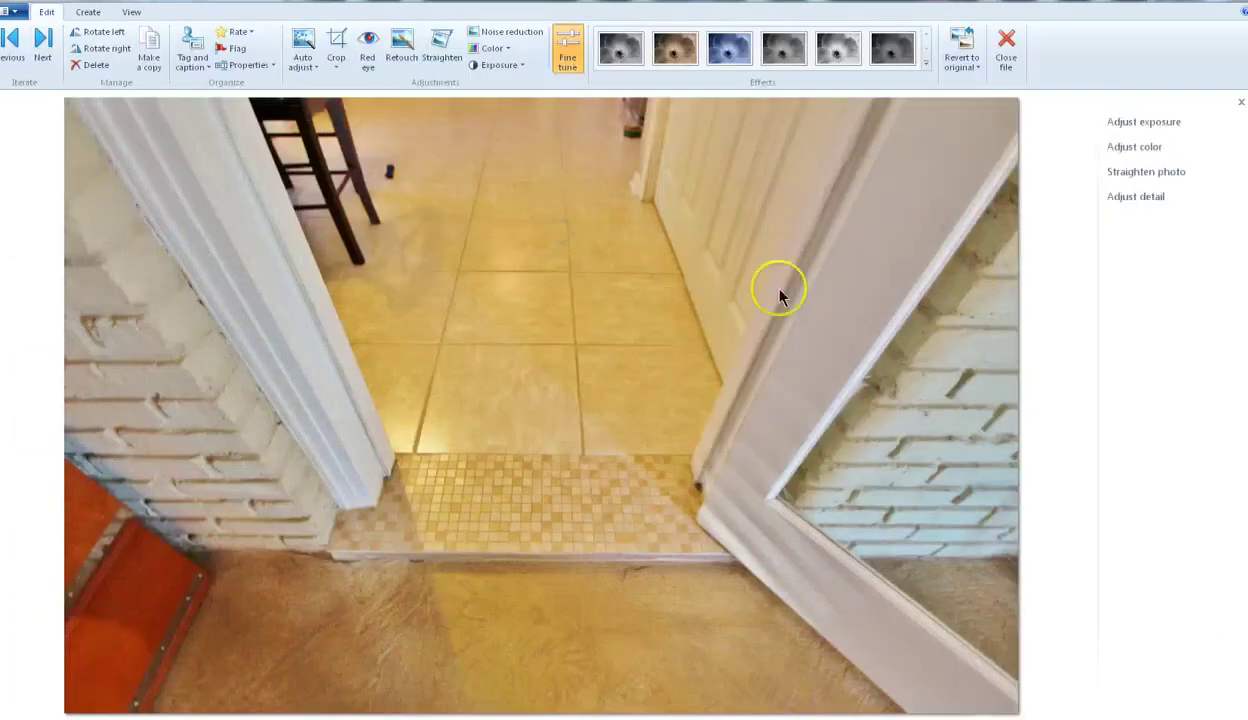
pyautogui.click(1150, 122)
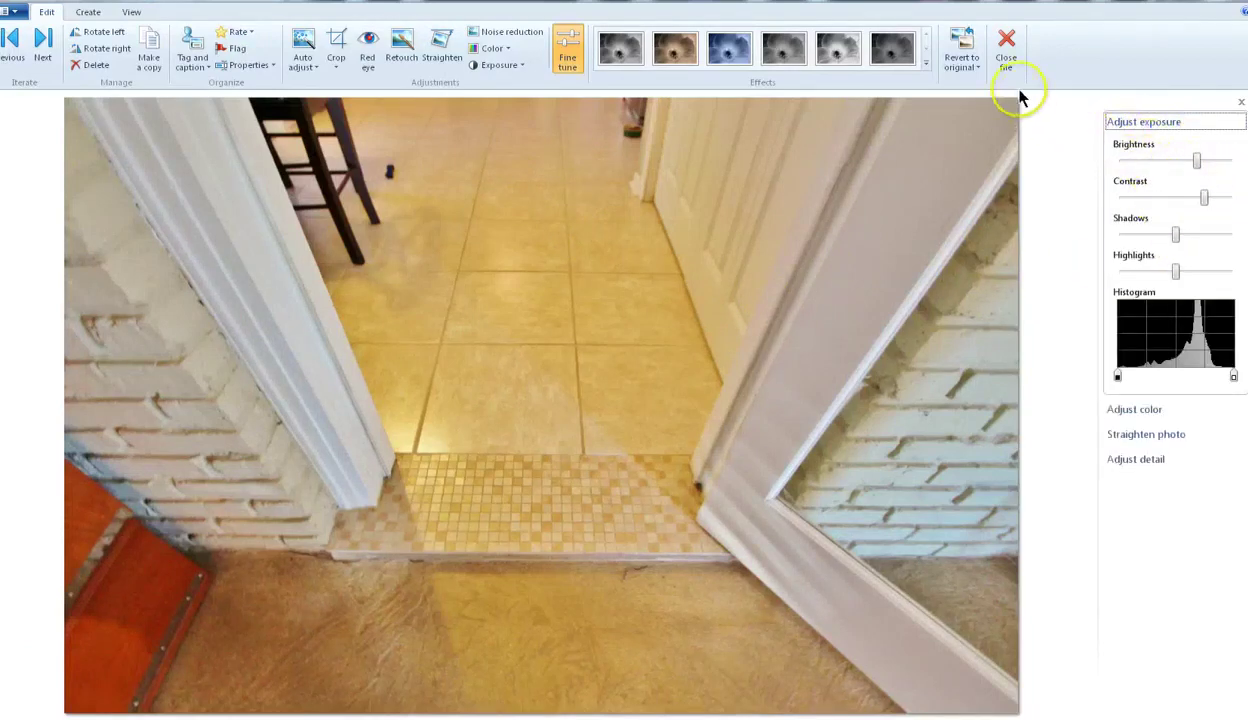
pyautogui.click(1005, 48)
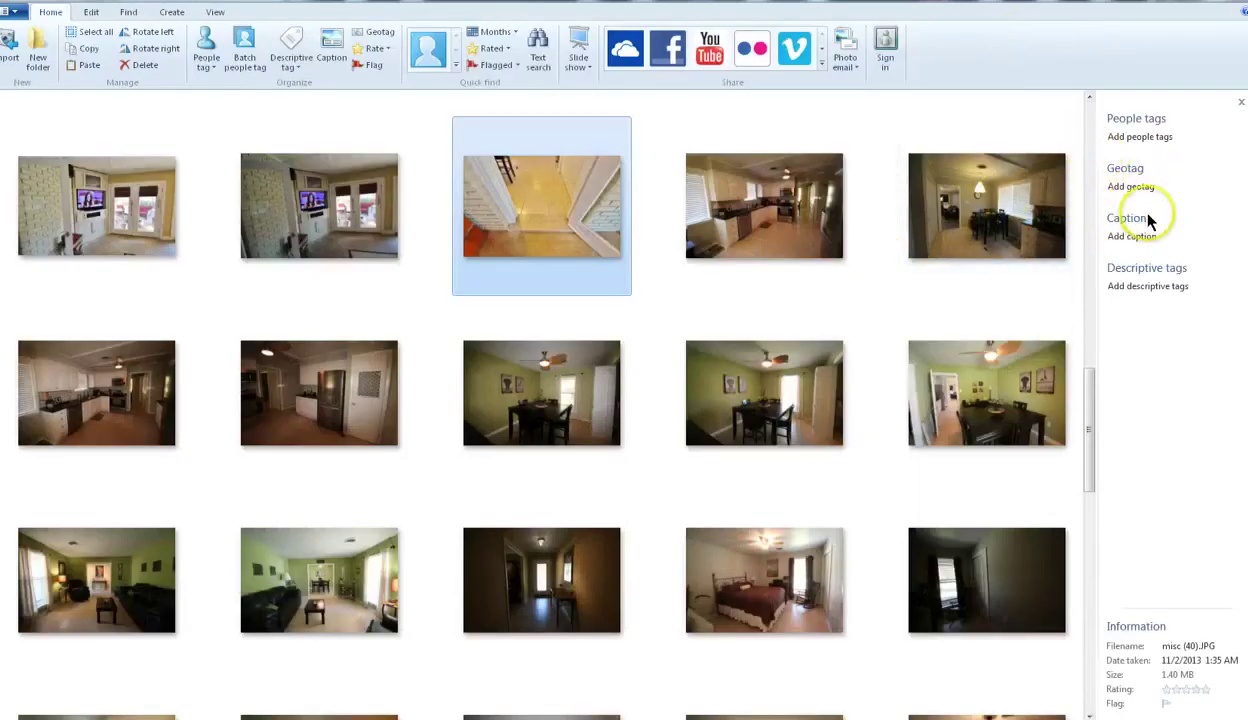
pyautogui.doubleClick(515, 220)
pyautogui.click(1140, 147)
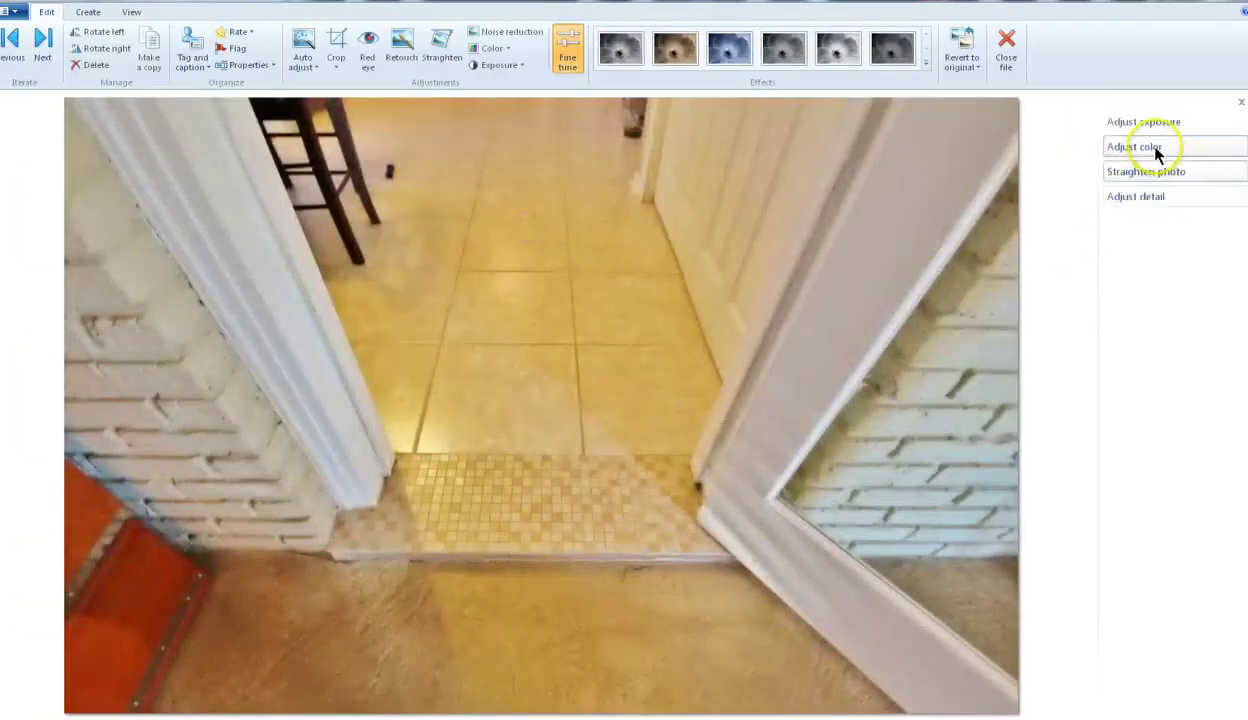
pyautogui.click(1184, 186)
pyautogui.click(1176, 259)
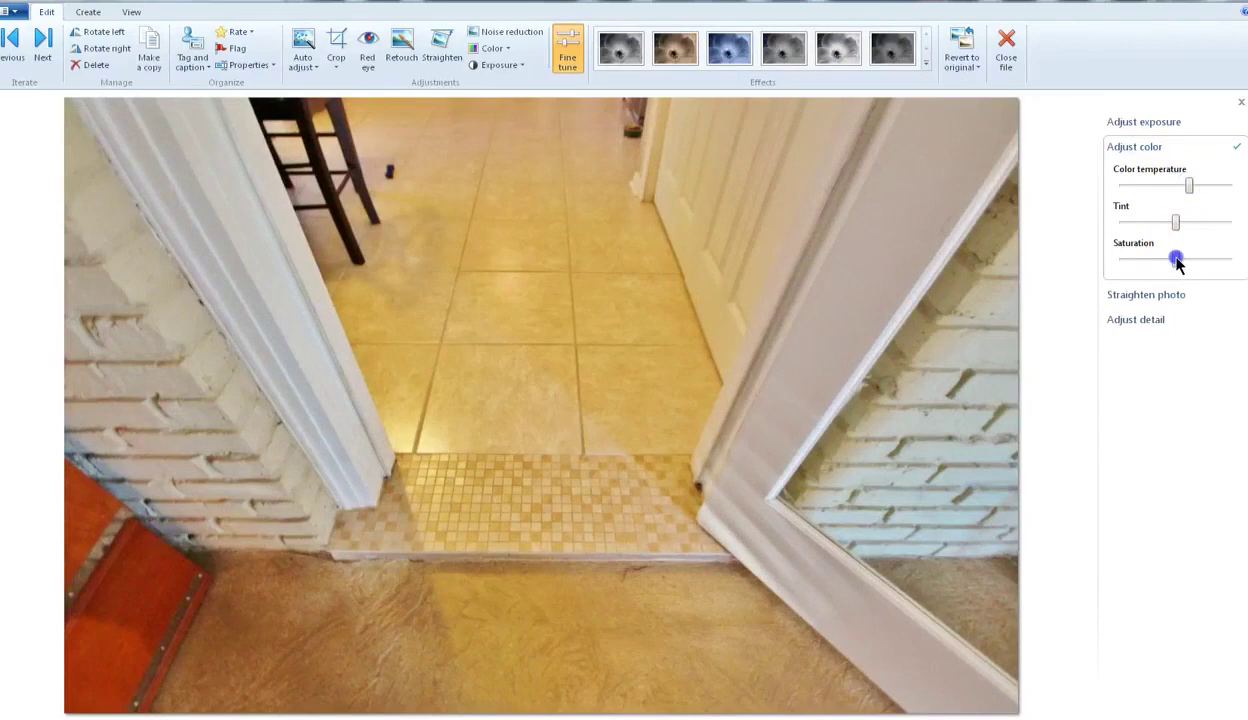
pyautogui.moveTo(1190, 263); pyautogui.dragTo(1167, 263)
pyautogui.click(1008, 48)
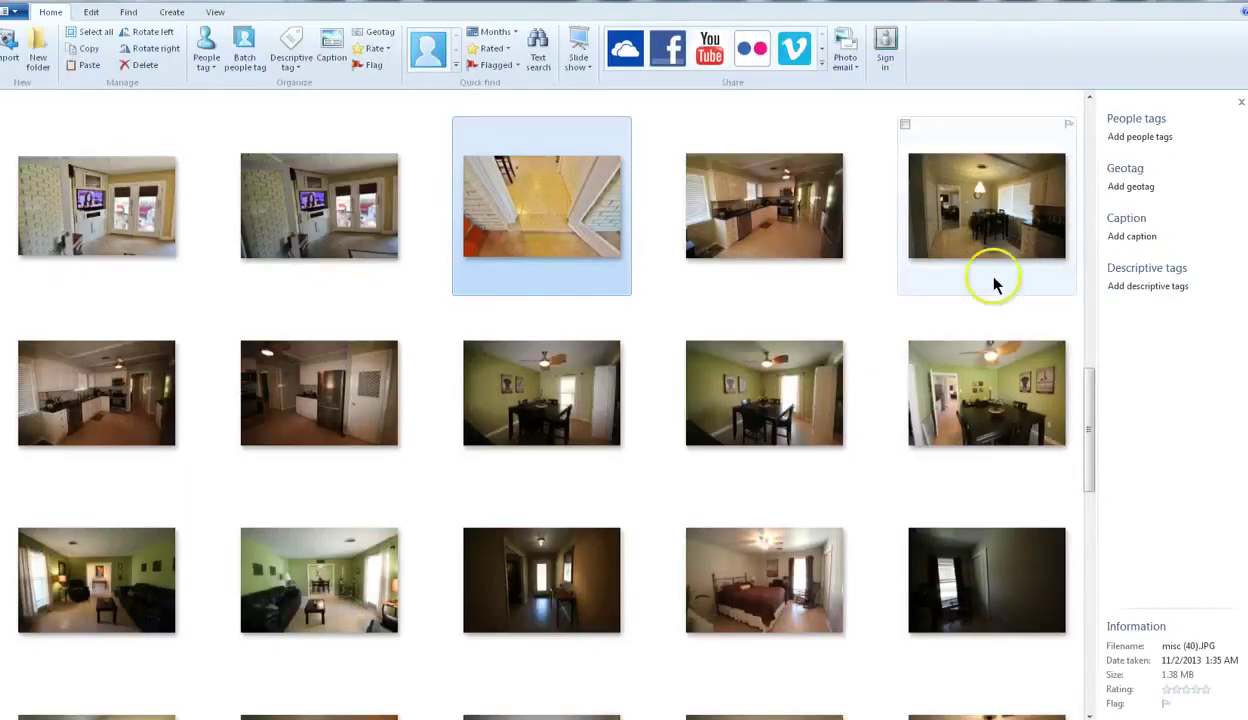
# Open kitchen photo misc (41).JPG and rotate it slightly clockwise to level it
pyautogui.doubleClick(772, 226)
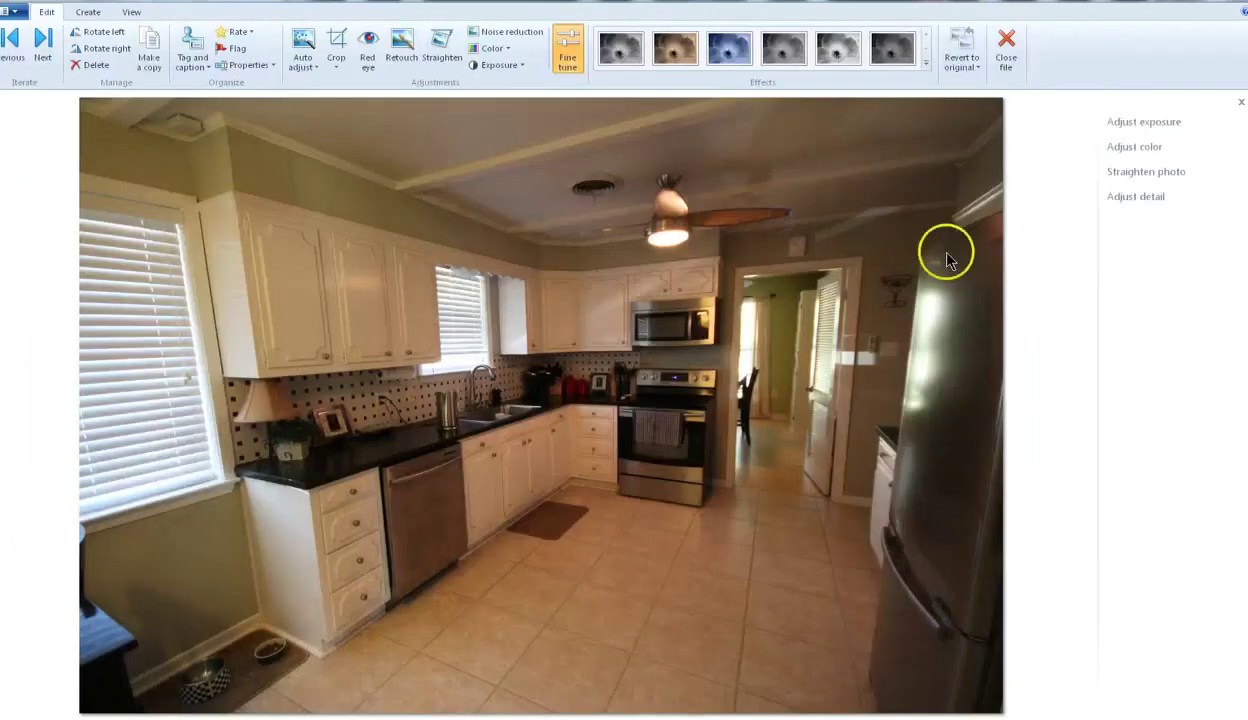
pyautogui.click(1170, 172)
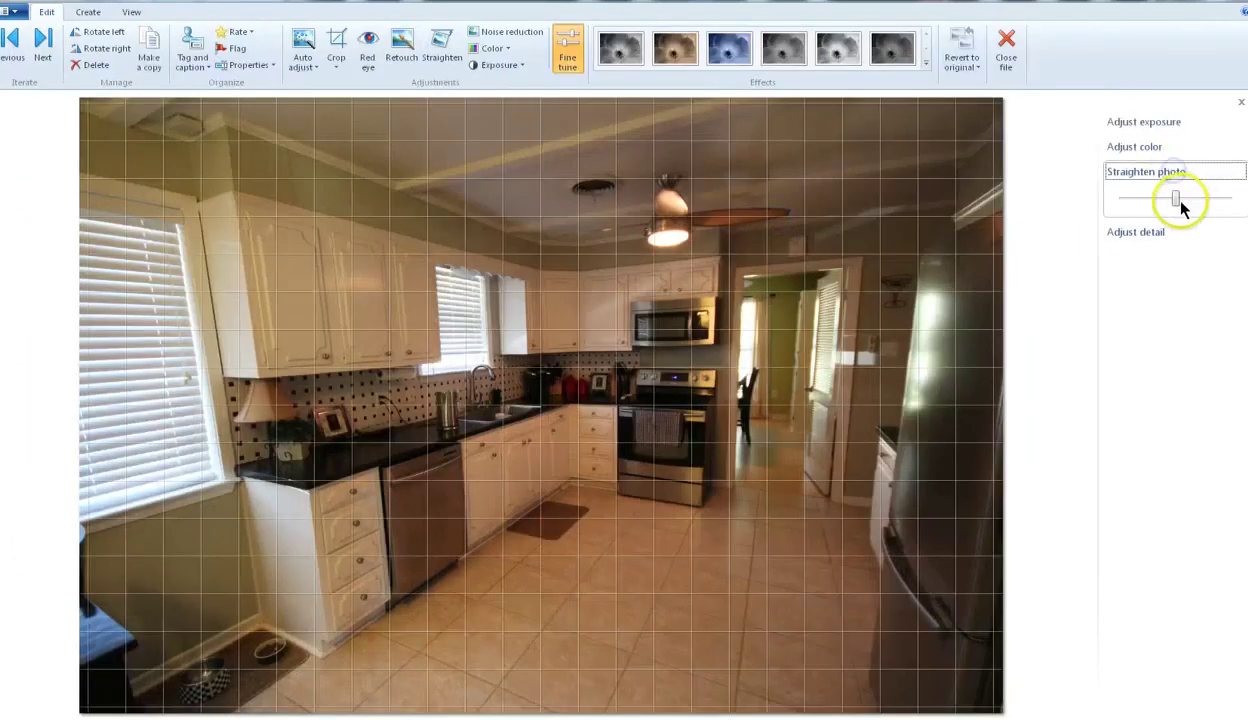
pyautogui.click(1179, 205)
pyautogui.moveTo(1182, 200); pyautogui.dragTo(1195, 205)
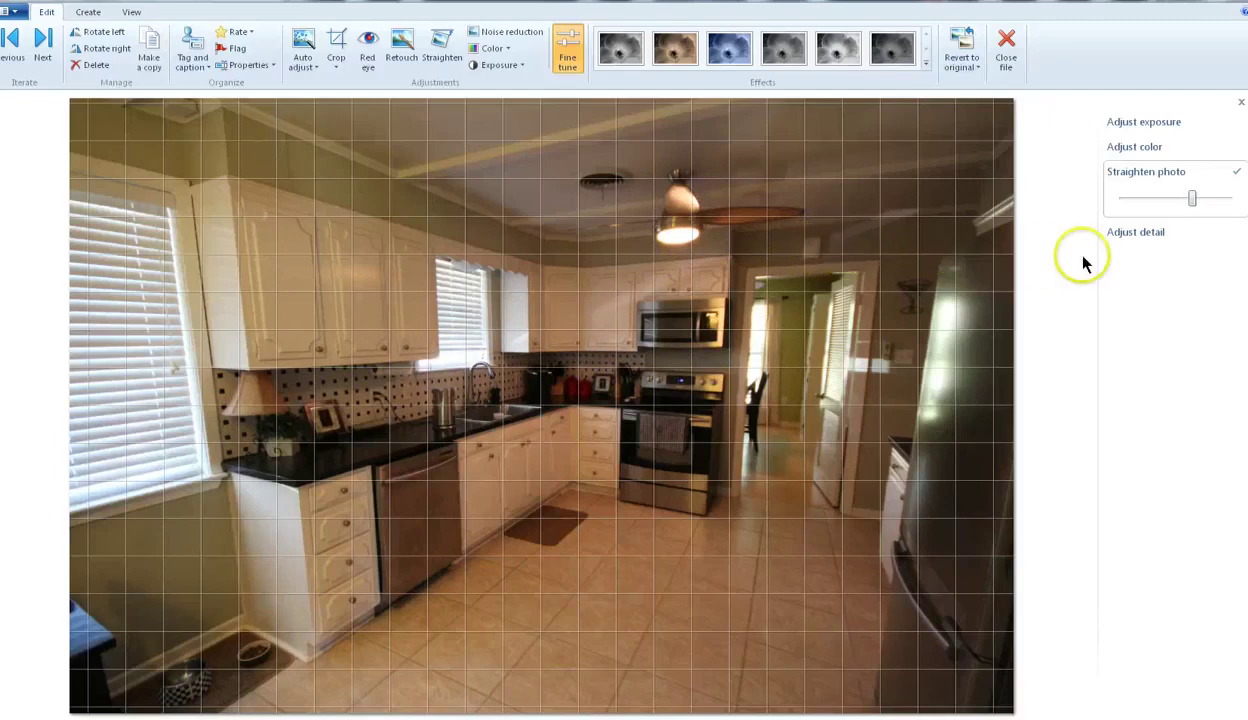
# Lift the kitchen photo's shadows, raise its contrast and pull down the highlights
pyautogui.click(1150, 122)
pyautogui.moveTo(1177, 234); pyautogui.dragTo(1210, 240)
pyautogui.moveTo(1183, 195); pyautogui.dragTo(1184, 162)
pyautogui.moveTo(1170, 271); pyautogui.dragTo(1113, 280)
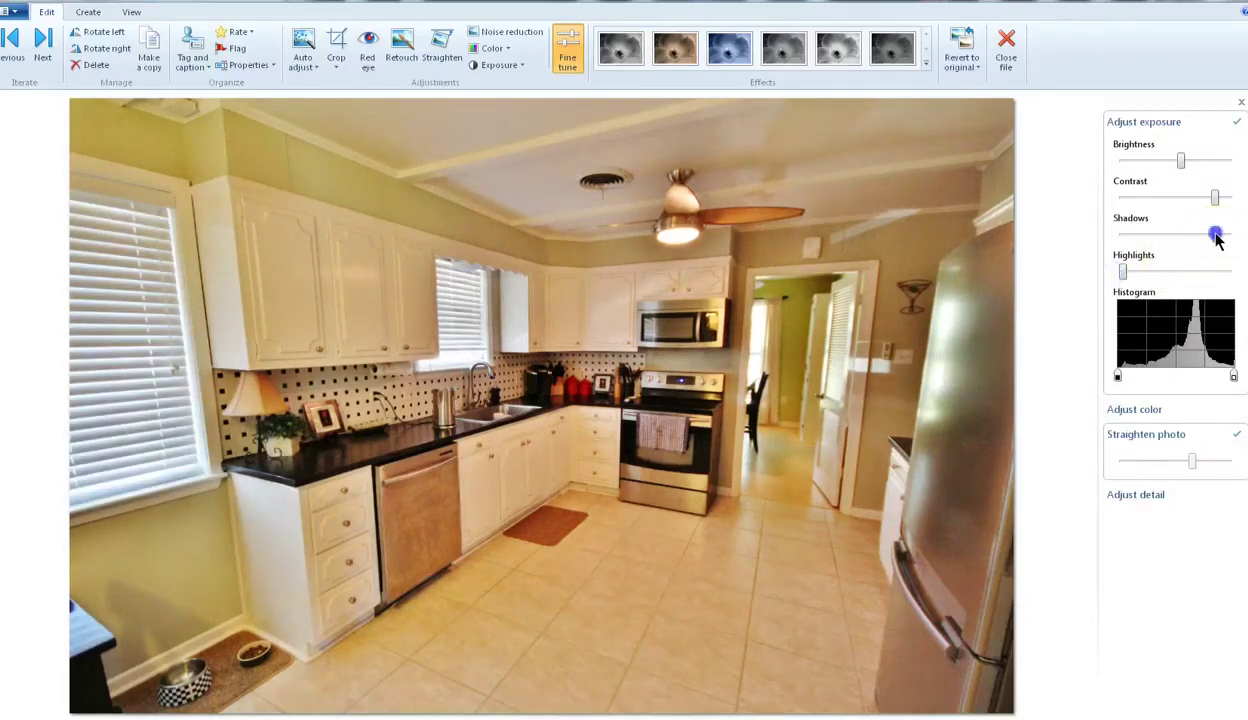
pyautogui.moveTo(1212, 236); pyautogui.dragTo(1209, 237)
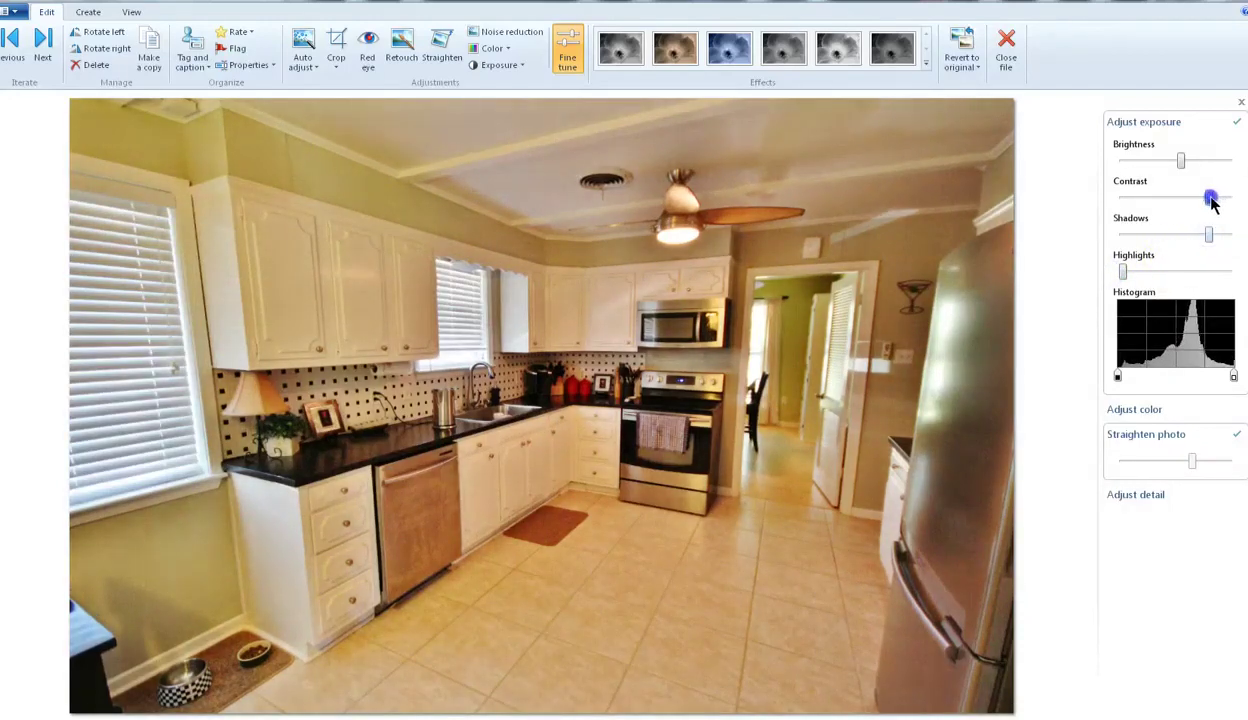
pyautogui.moveTo(1232, 203); pyautogui.dragTo(1220, 238)
# Mute the saturation, sharpen the kitchen photo, save it, then reopen it to check the edits
pyautogui.click(1176, 409)
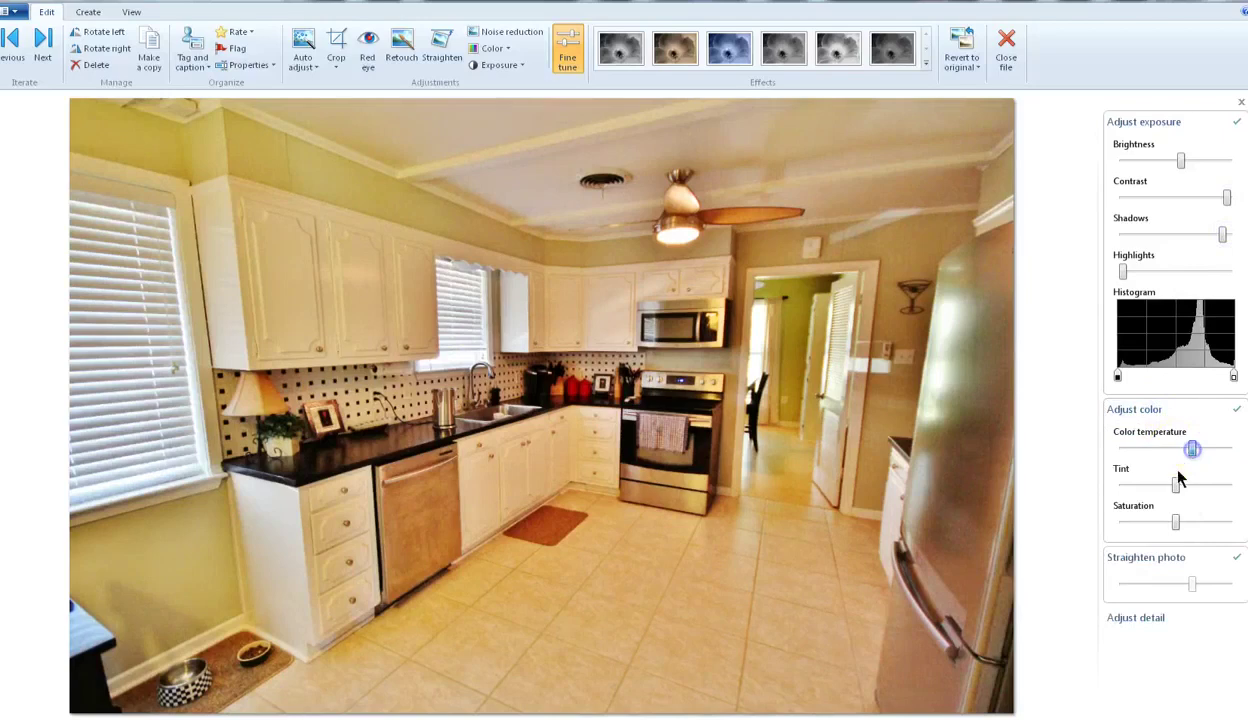
pyautogui.moveTo(1176, 521)
pyautogui.mouseDown()
pyautogui.moveTo(1195, 521)
pyautogui.moveTo(1163, 530)
pyautogui.moveTo(1173, 530)
pyautogui.mouseUp()
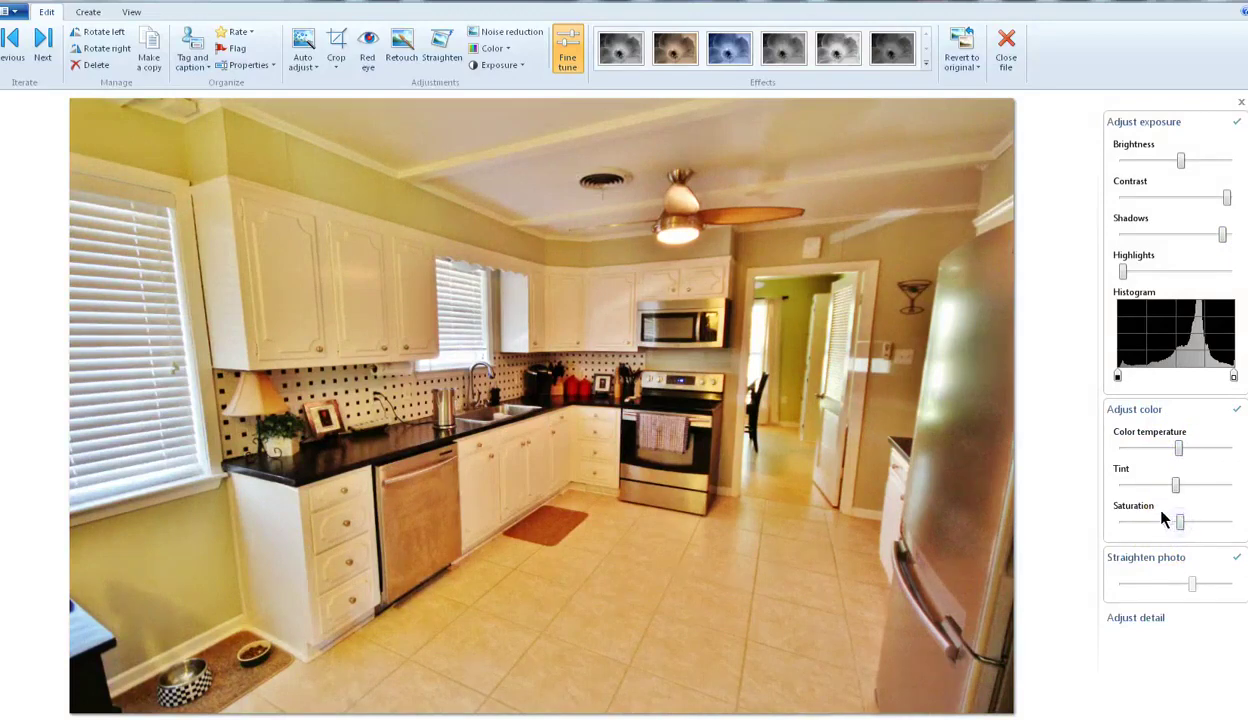
pyautogui.click(1150, 618)
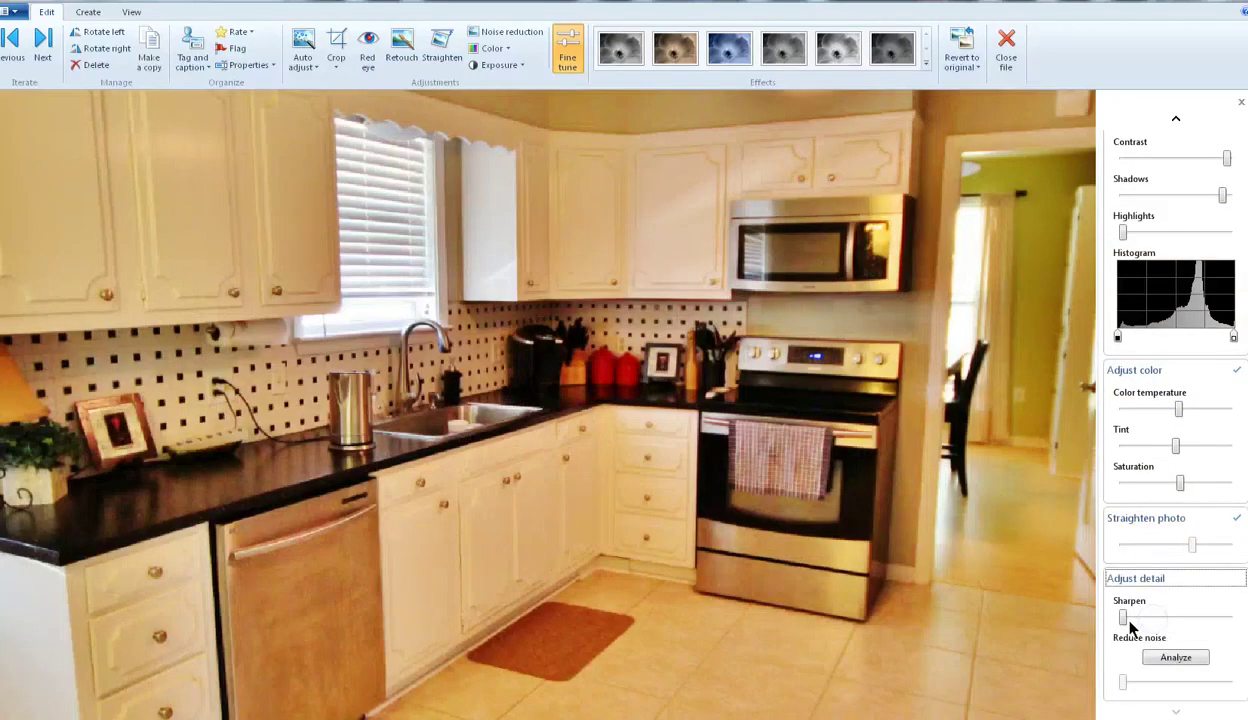
pyautogui.moveTo(1128, 622); pyautogui.dragTo(1155, 622)
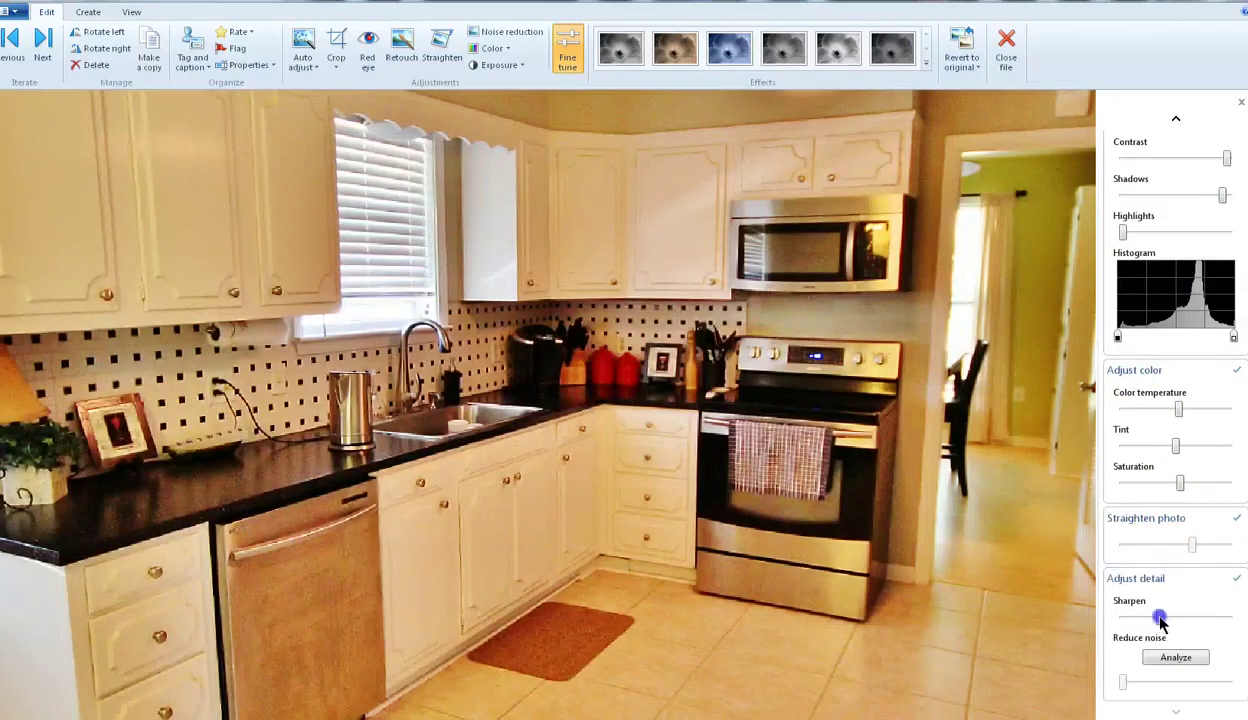
pyautogui.click(1008, 45)
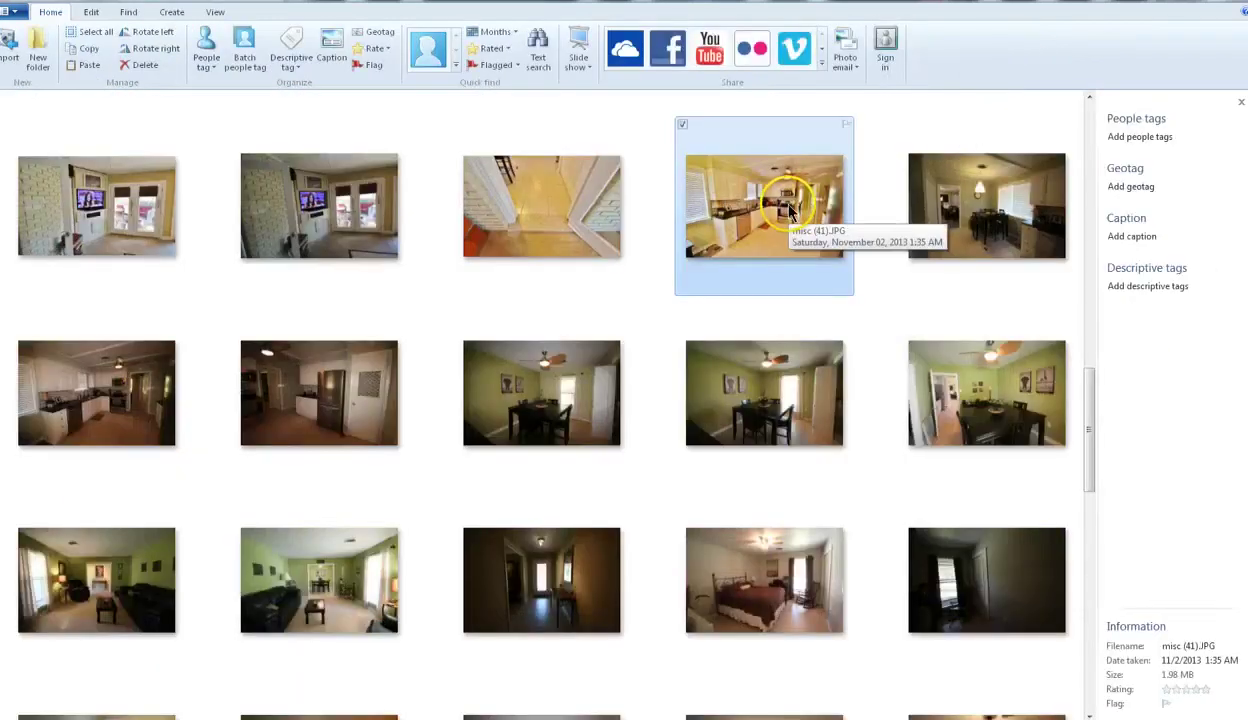
pyautogui.doubleClick(790, 205)
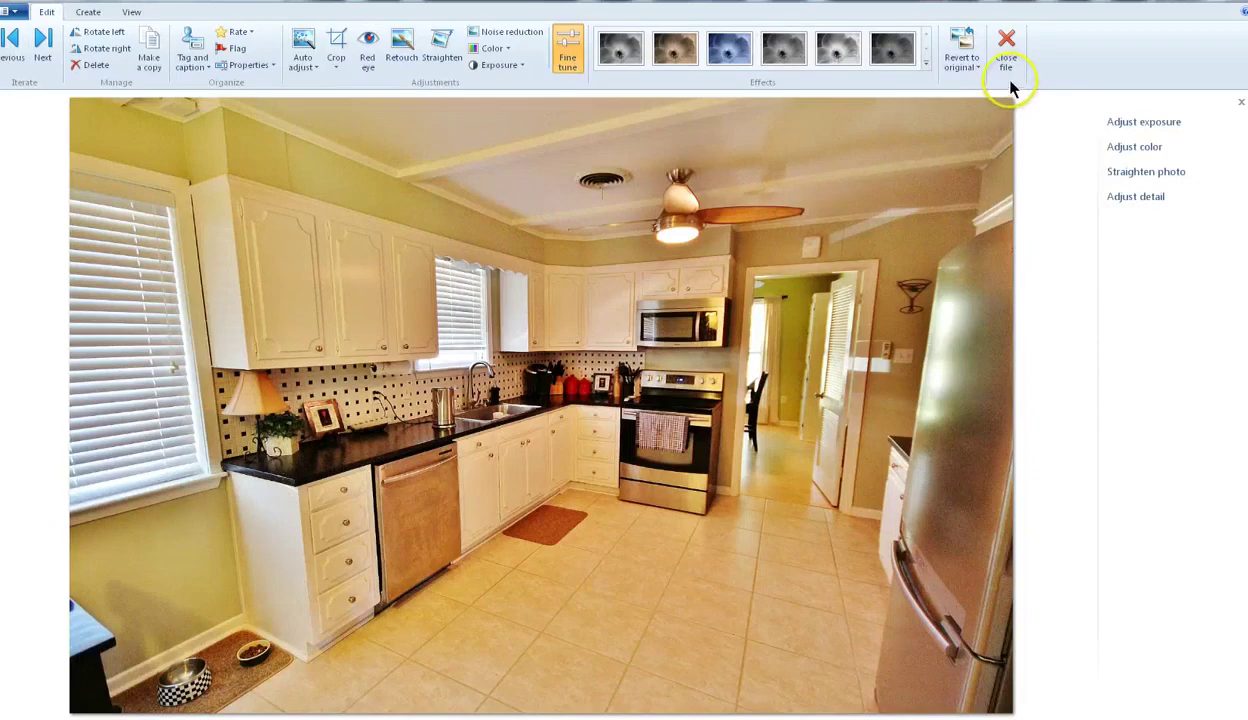
pyautogui.click(1007, 45)
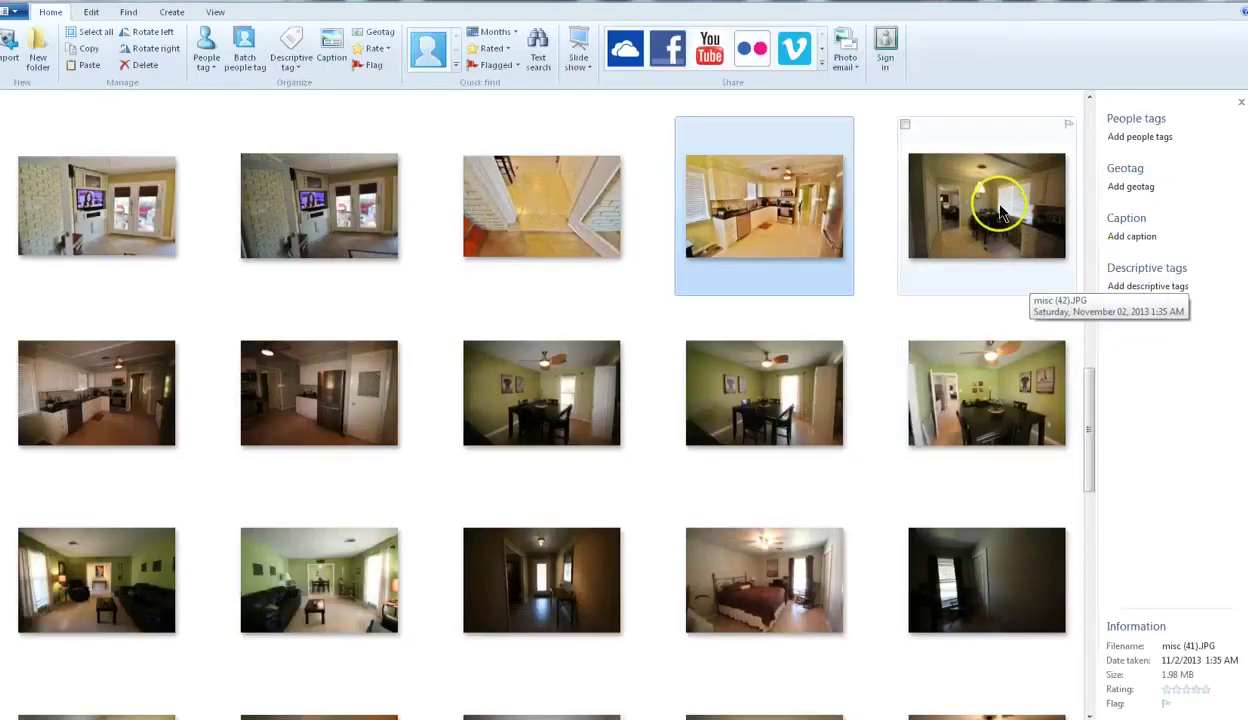
# Open dining-room photo misc (42), lift shadows, raise brightness slightly and pull highlights fully down
pyautogui.doubleClick(1001, 212)
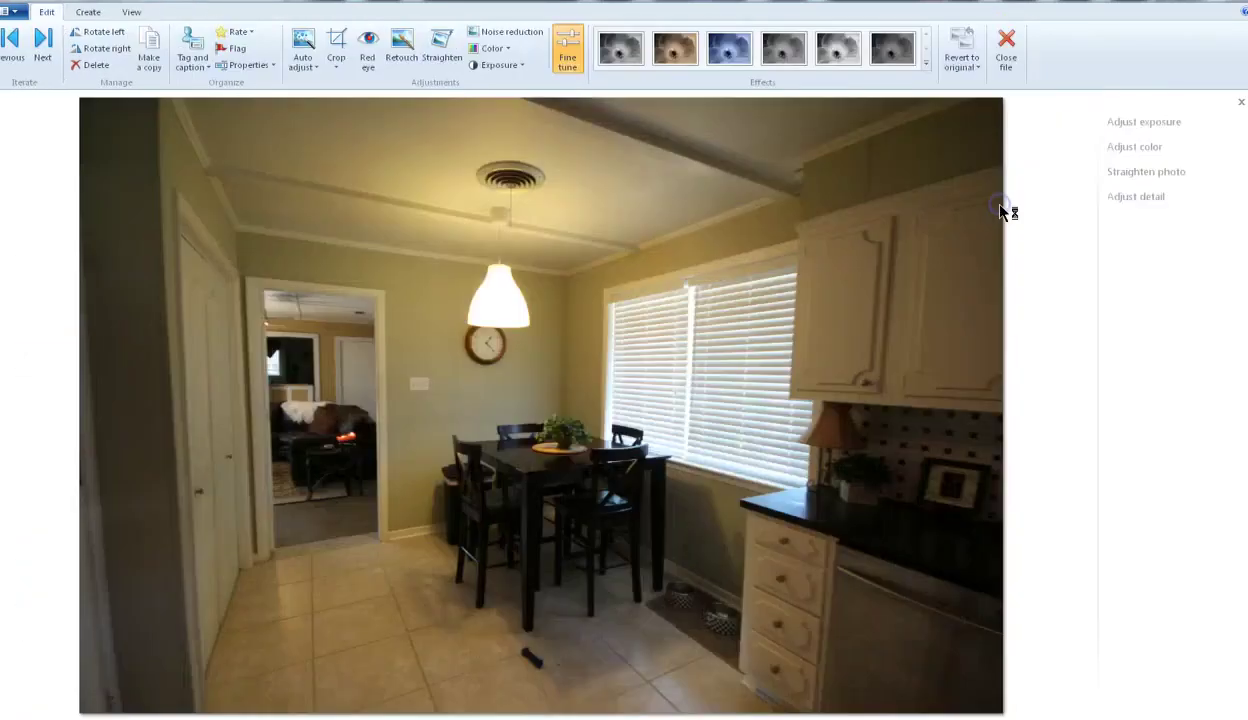
pyautogui.click(1150, 122)
pyautogui.moveTo(1184, 236); pyautogui.dragTo(1204, 197)
pyautogui.click(1197, 159)
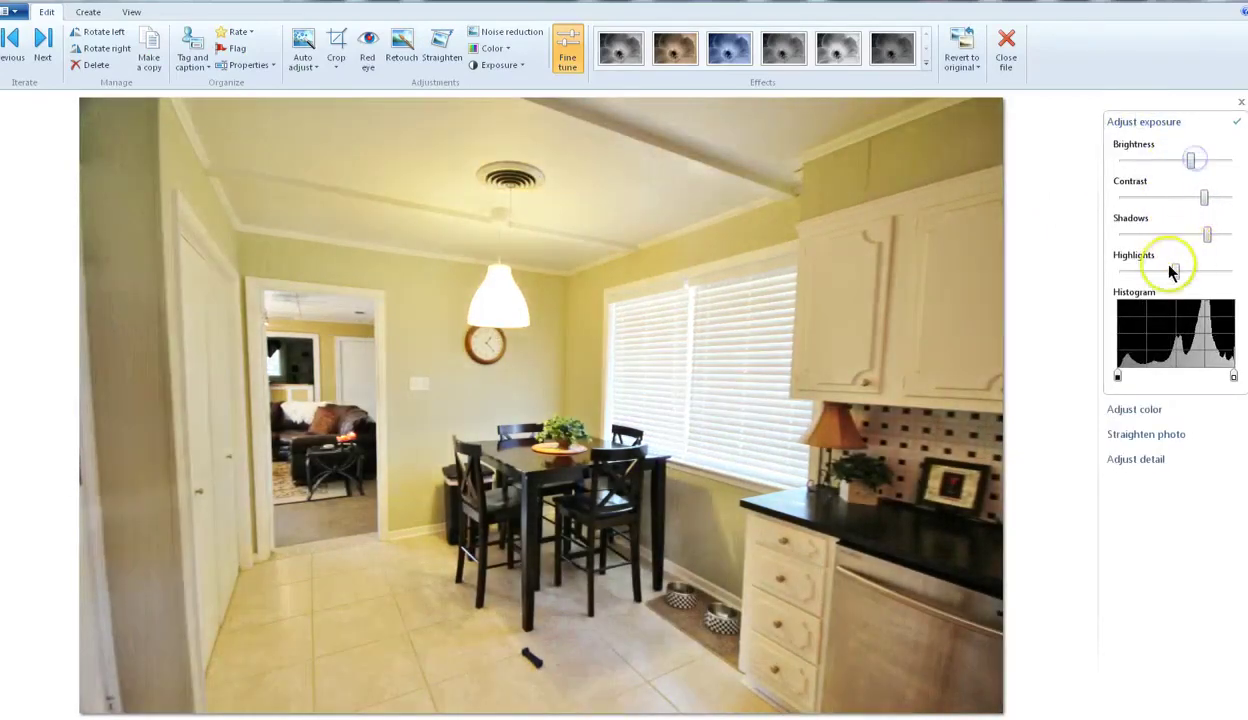
pyautogui.moveTo(1176, 278); pyautogui.dragTo(1076, 255)
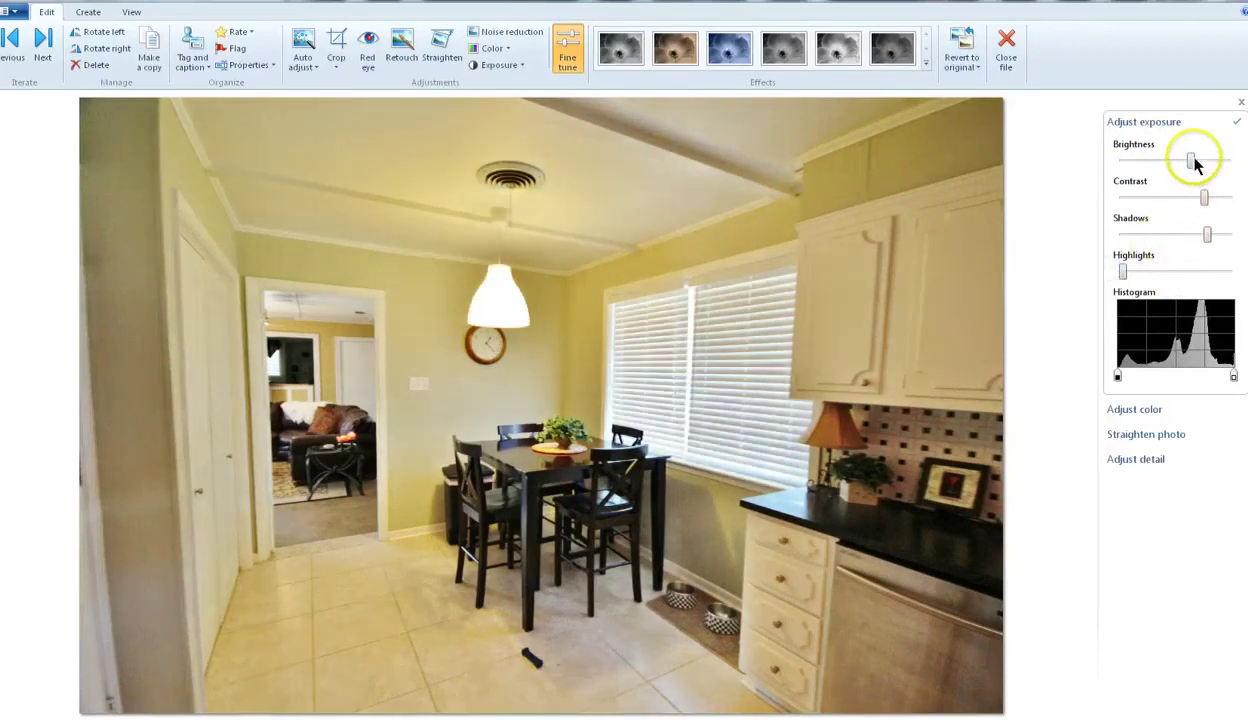
pyautogui.moveTo(1190, 161); pyautogui.dragTo(1184, 161)
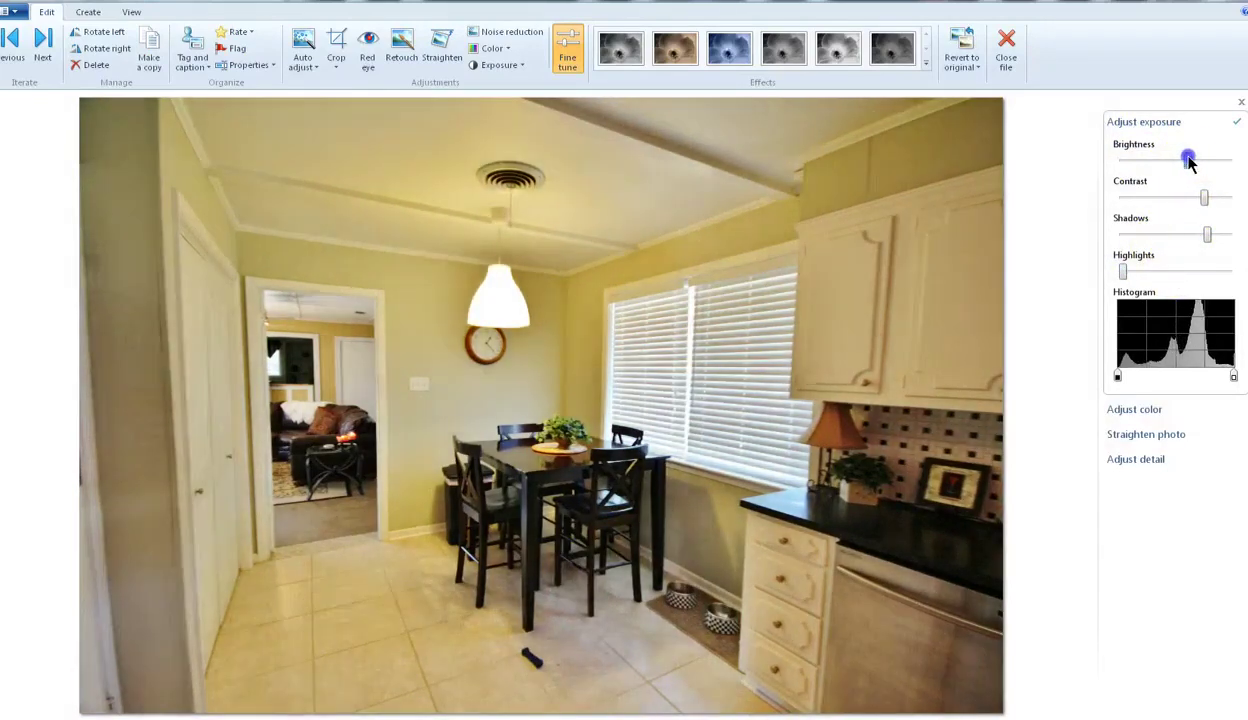
pyautogui.moveTo(1200, 162); pyautogui.dragTo(1195, 165)
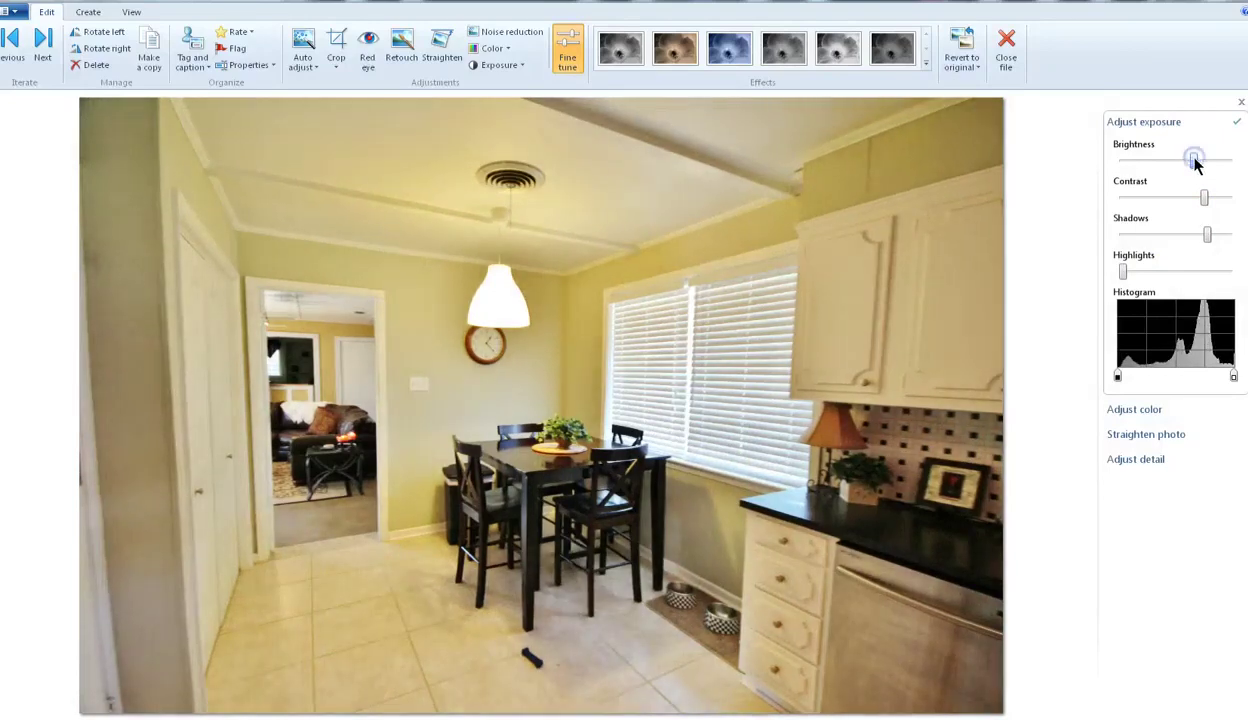
# Boost the dining-room photo's saturation slightly and sharpen it
pyautogui.click(1150, 409)
pyautogui.click(1181, 450)
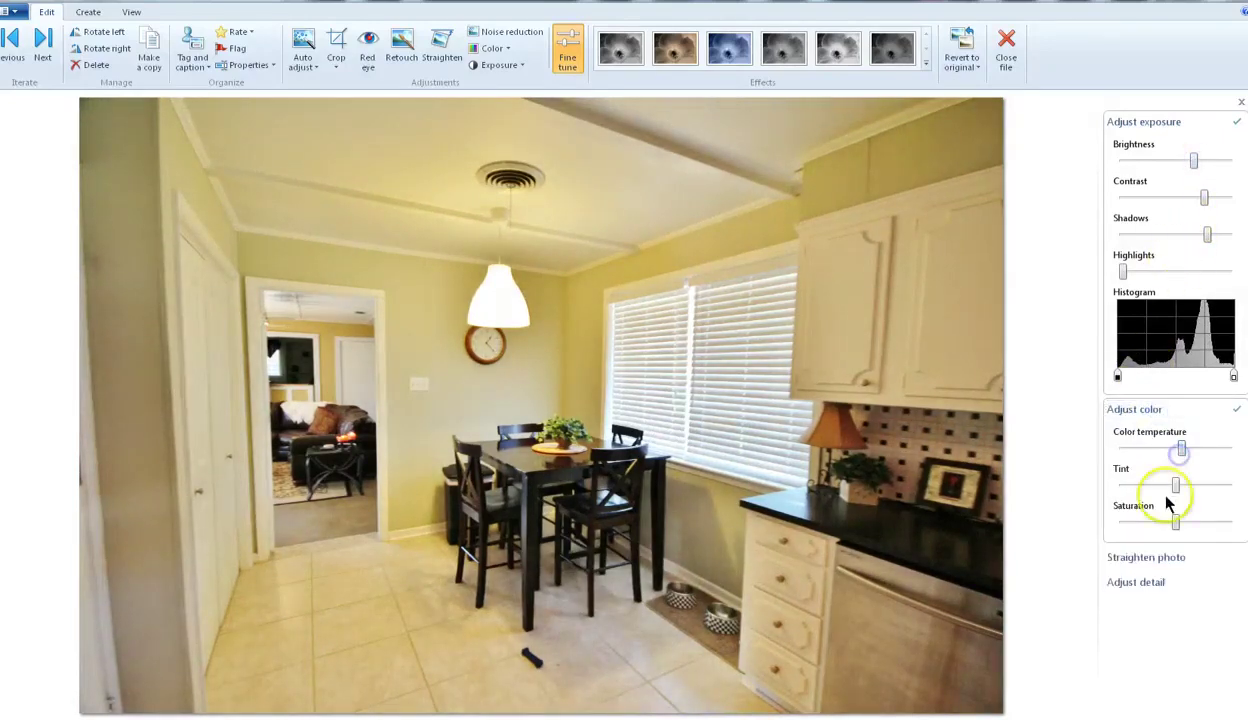
pyautogui.moveTo(1175, 521); pyautogui.dragTo(1184, 522)
pyautogui.click(1155, 581)
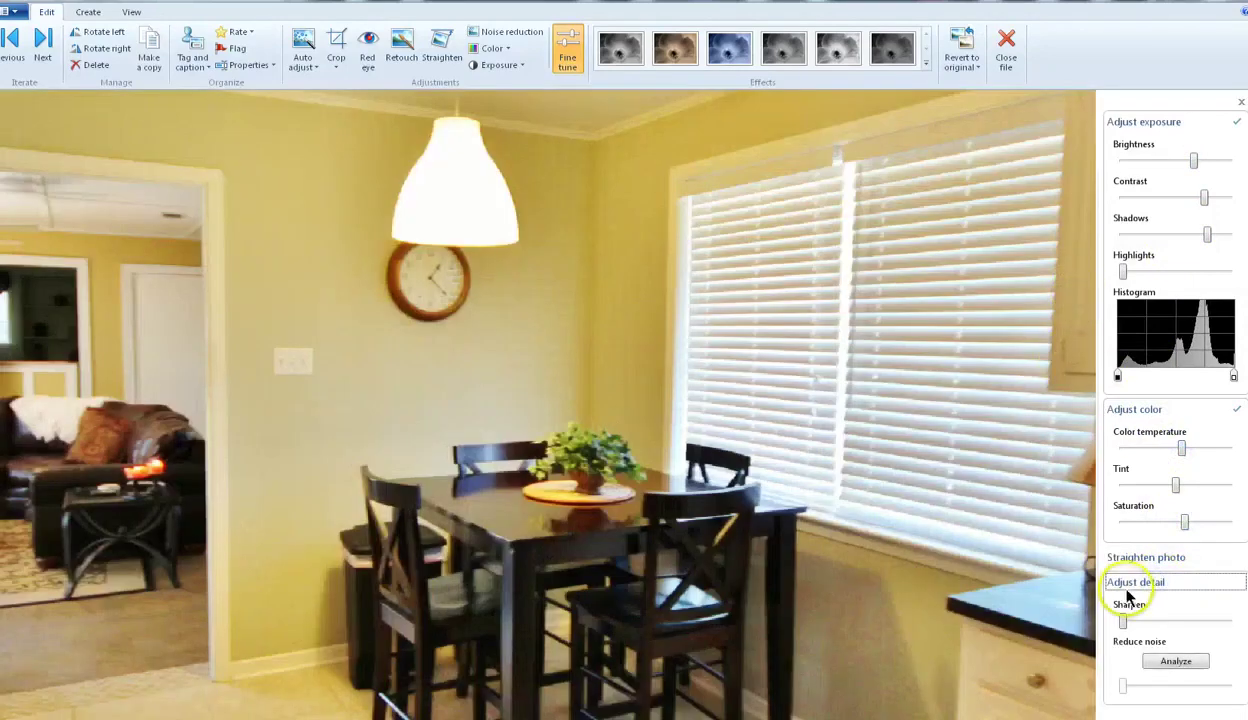
pyautogui.moveTo(1123, 621); pyautogui.dragTo(1142, 622)
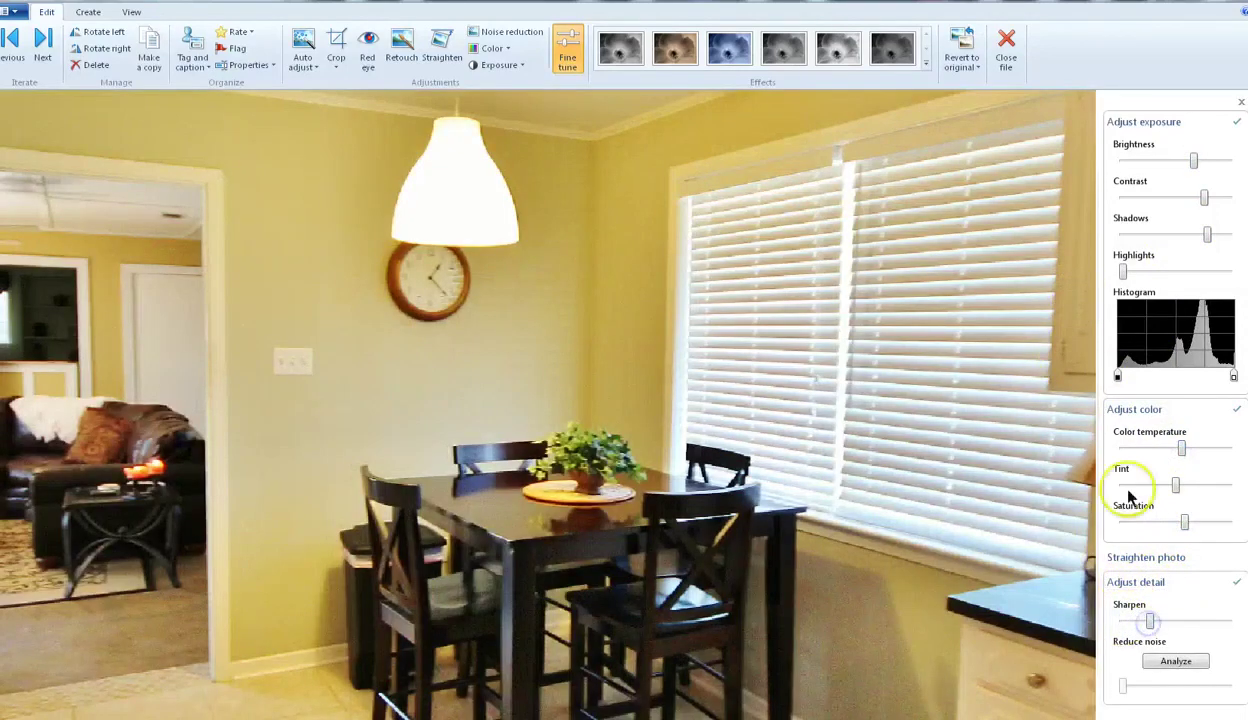
pyautogui.click(1005, 48)
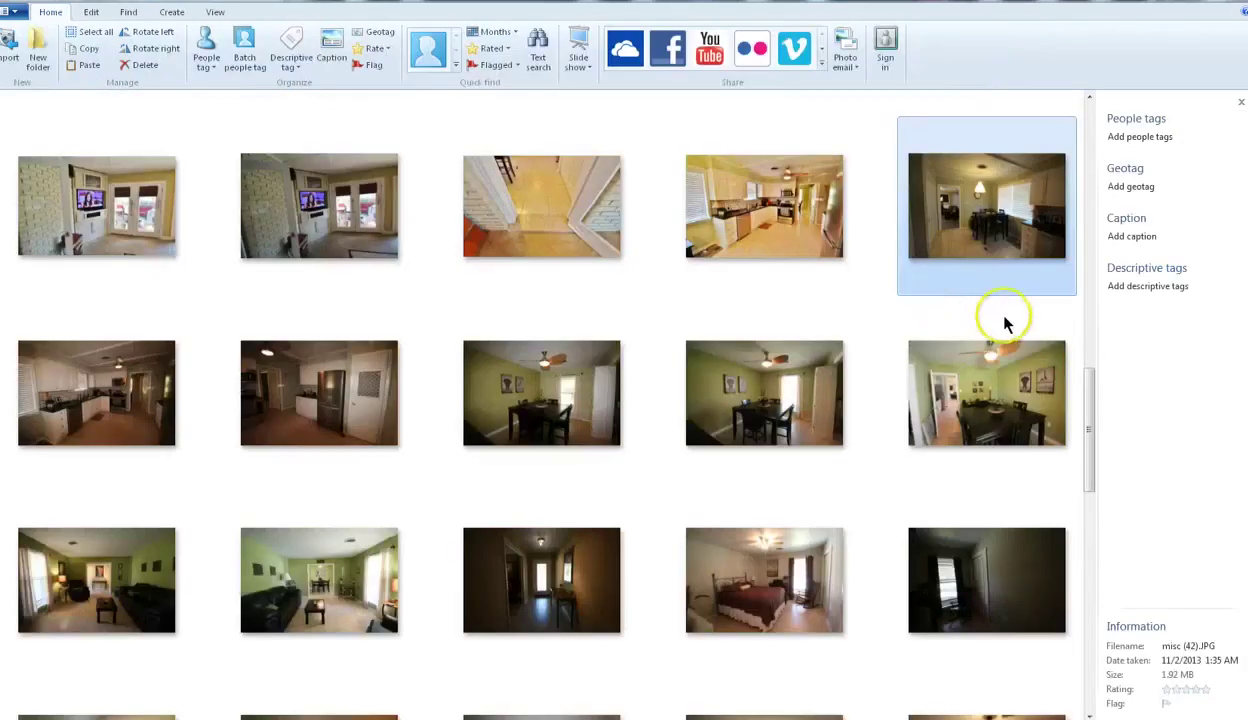
pyautogui.moveTo(1092, 440); pyautogui.dragTo(1098, 482)
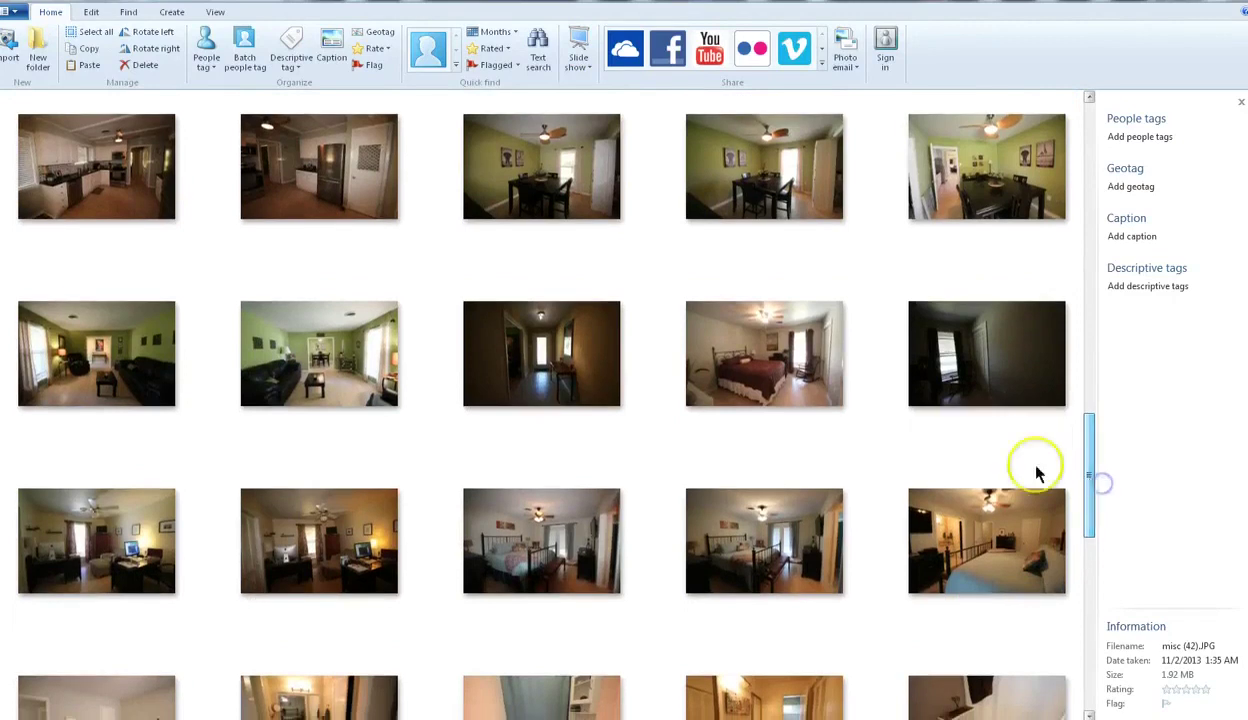
pyautogui.doubleClick(141, 197)
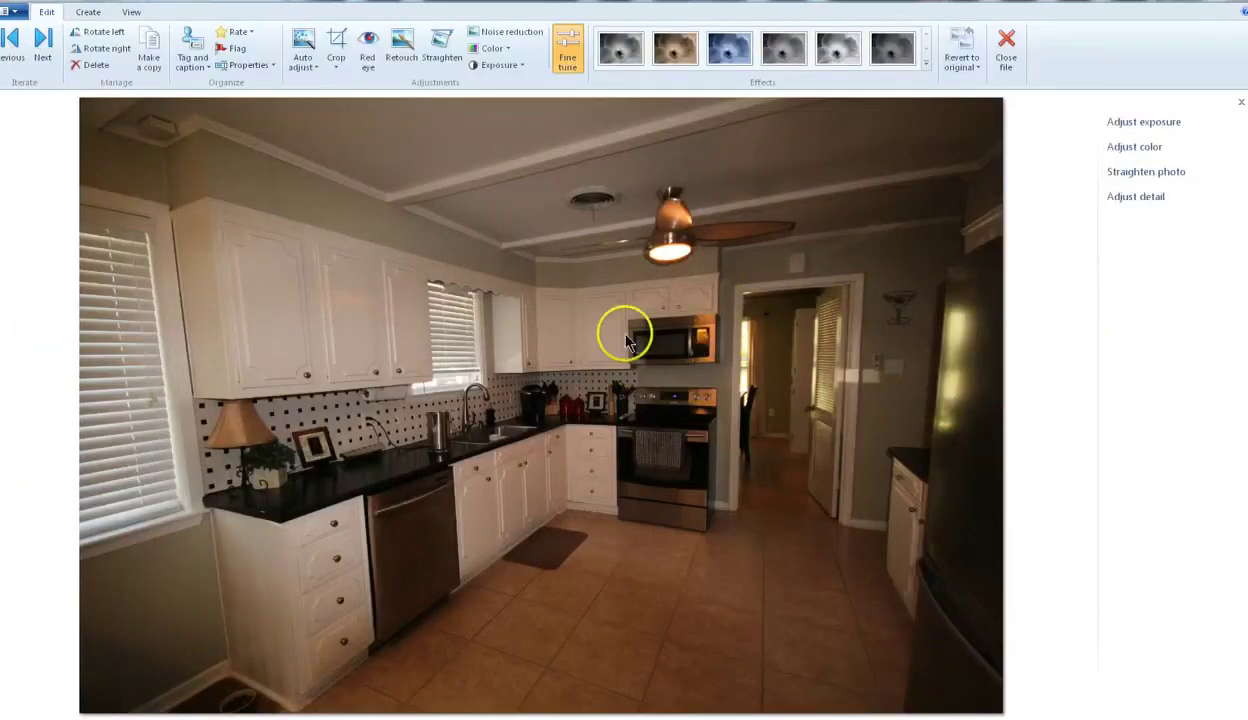
pyautogui.click(1006, 40)
pyautogui.moveTo(1089, 467); pyautogui.dragTo(1086, 612)
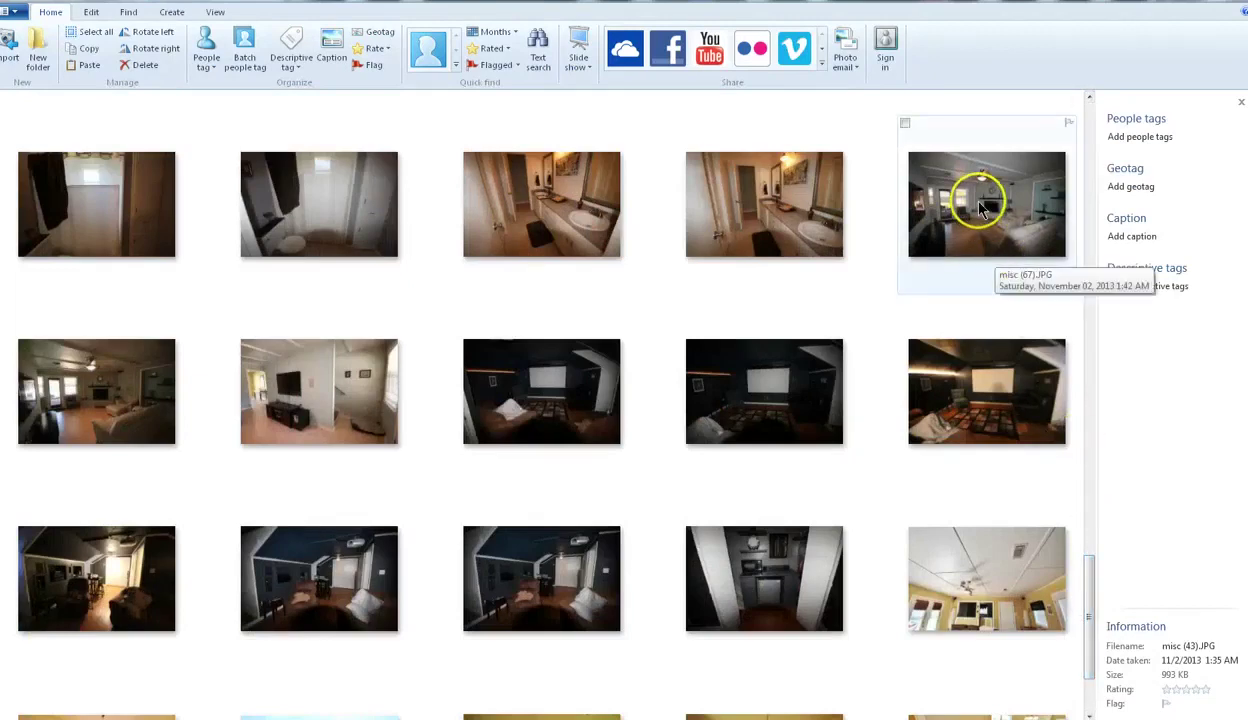
# Open living-room photo misc (68) and rotate it to level it
pyautogui.doubleClick(170, 378)
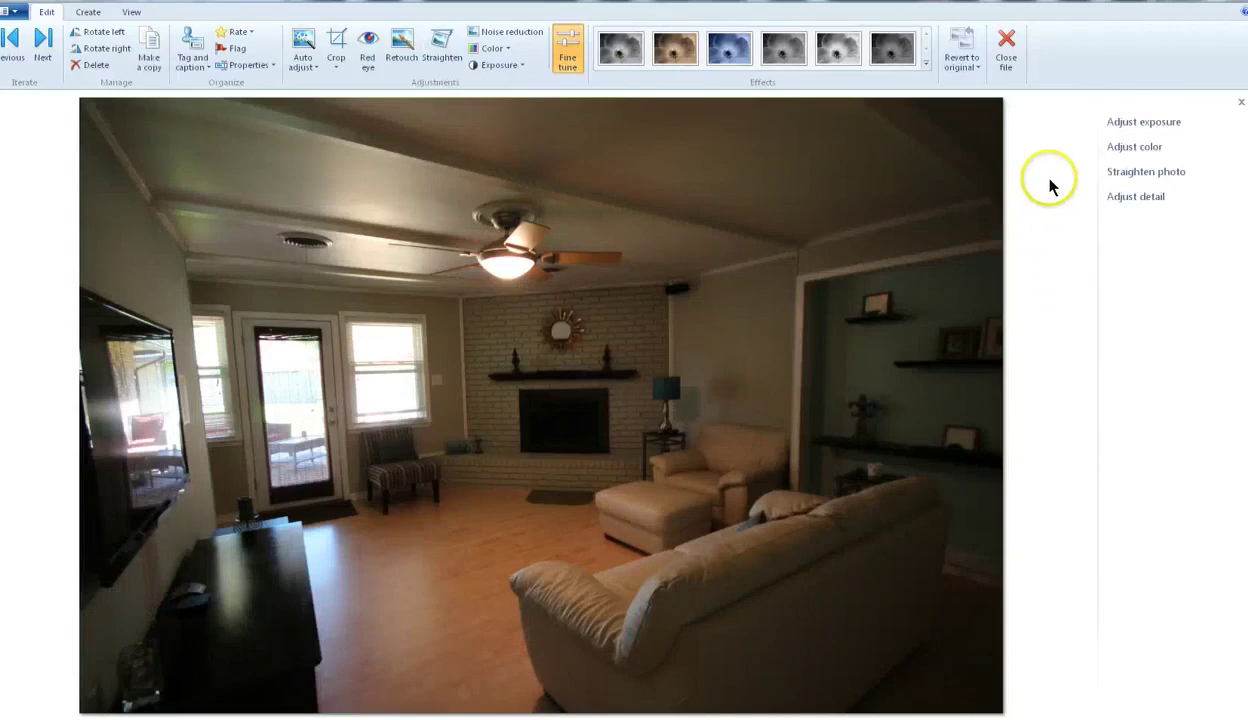
pyautogui.click(1150, 172)
pyautogui.moveTo(1178, 203); pyautogui.dragTo(1199, 204)
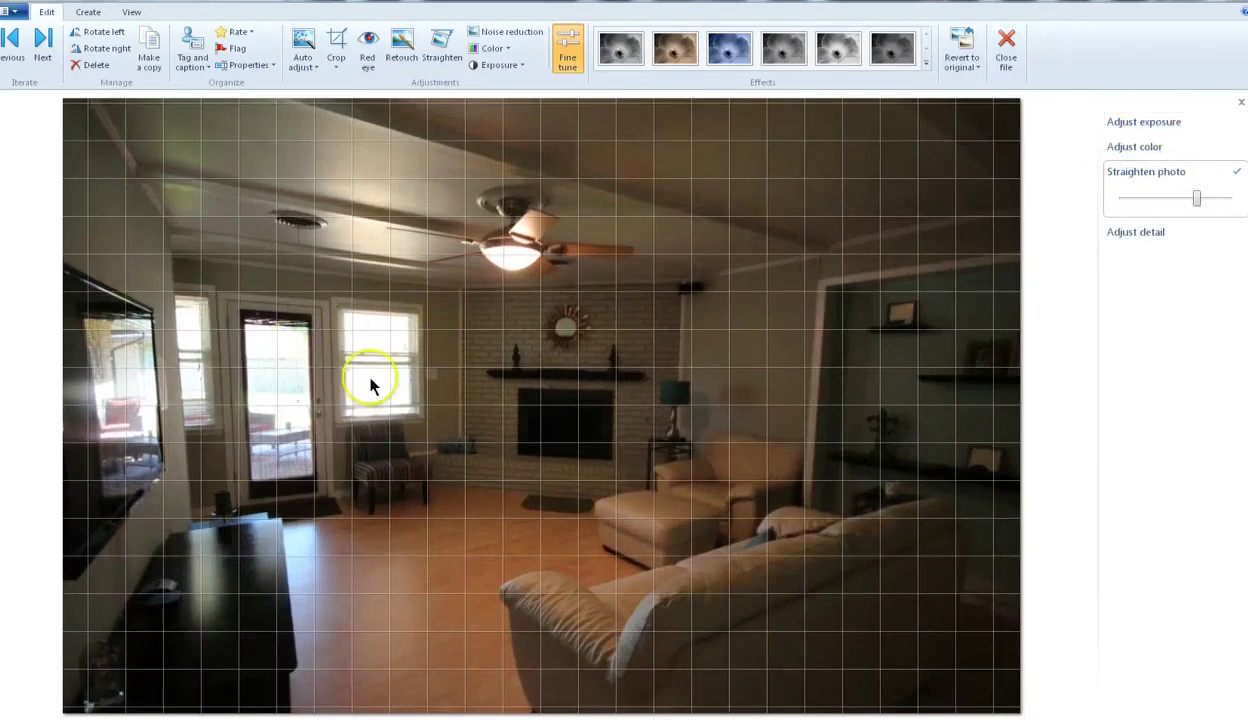
# Drop the highlights near minimum, lift shadows, raise contrast and brighten the photo slightly
pyautogui.click(1148, 122)
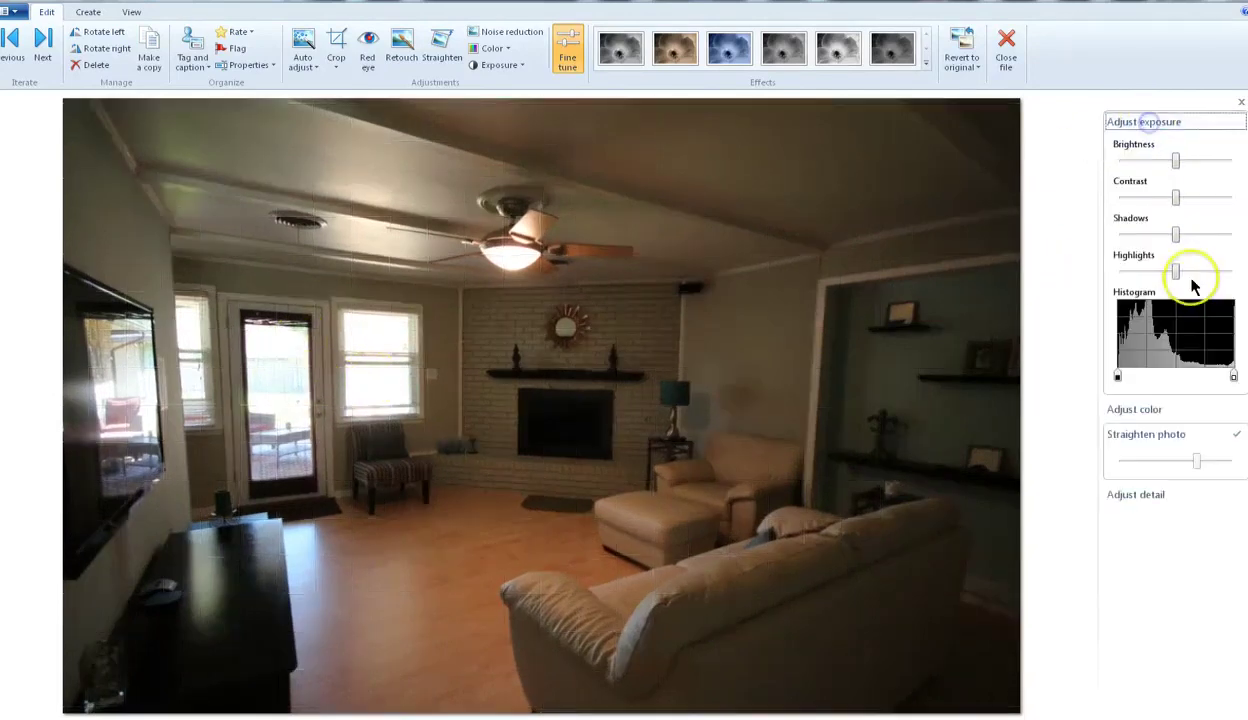
pyautogui.moveTo(1175, 272); pyautogui.dragTo(1130, 268)
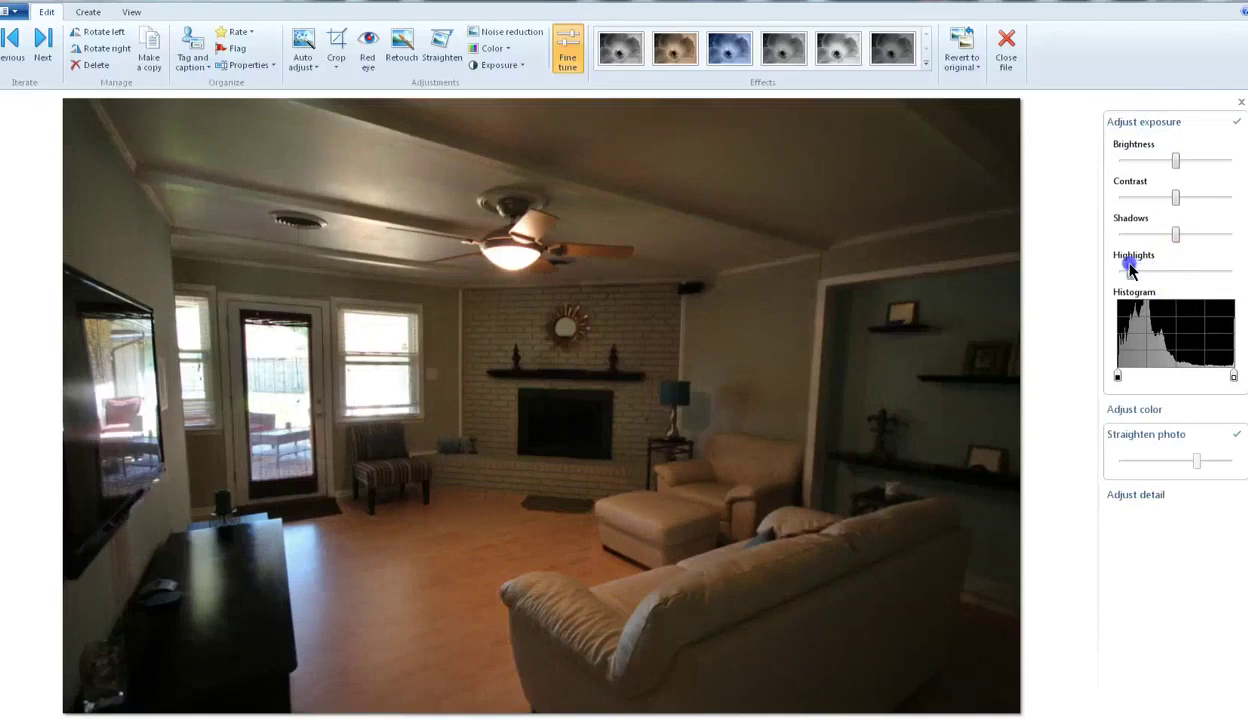
pyautogui.moveTo(1220, 278); pyautogui.dragTo(1135, 280)
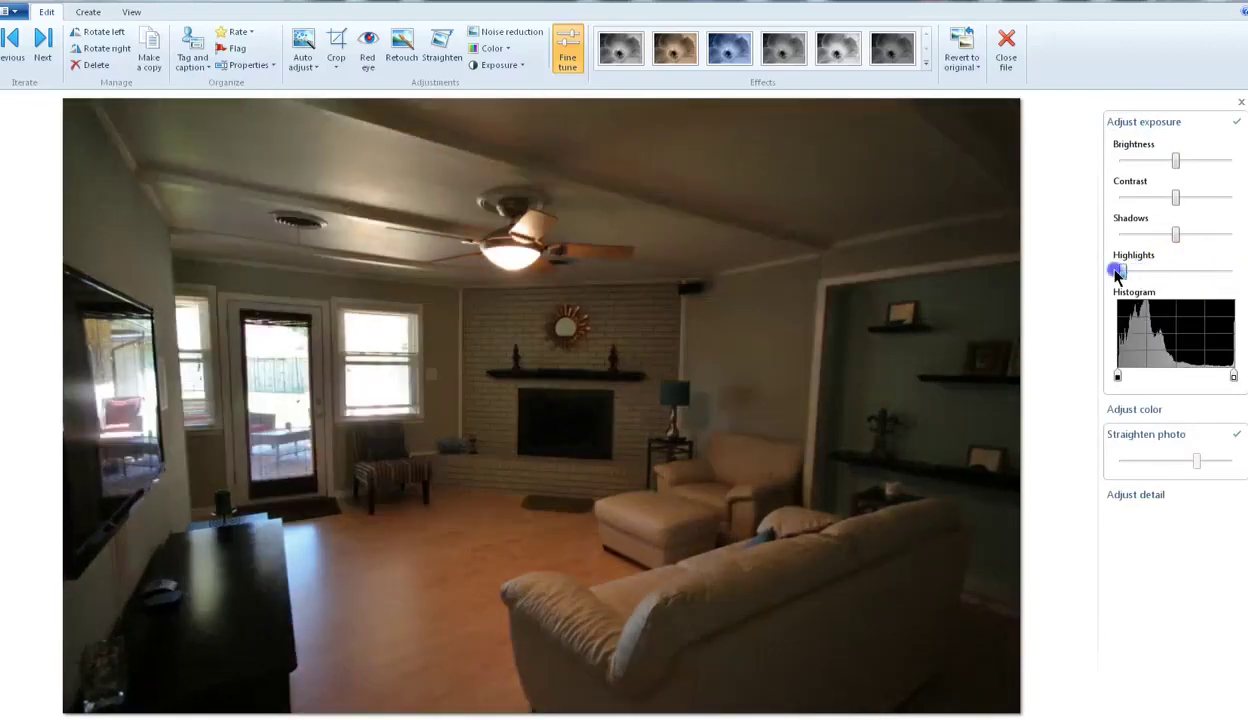
pyautogui.click(1176, 233)
pyautogui.moveTo(1205, 238); pyautogui.dragTo(1225, 203)
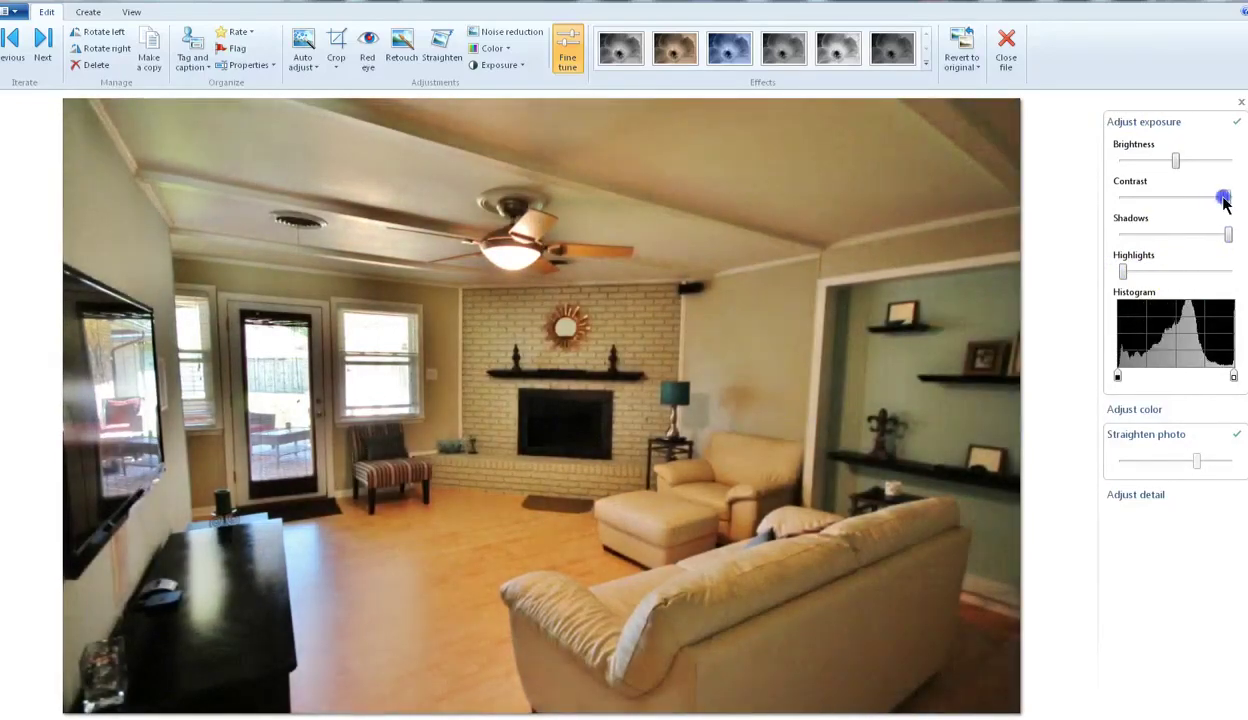
pyautogui.moveTo(1176, 161); pyautogui.dragTo(1190, 163)
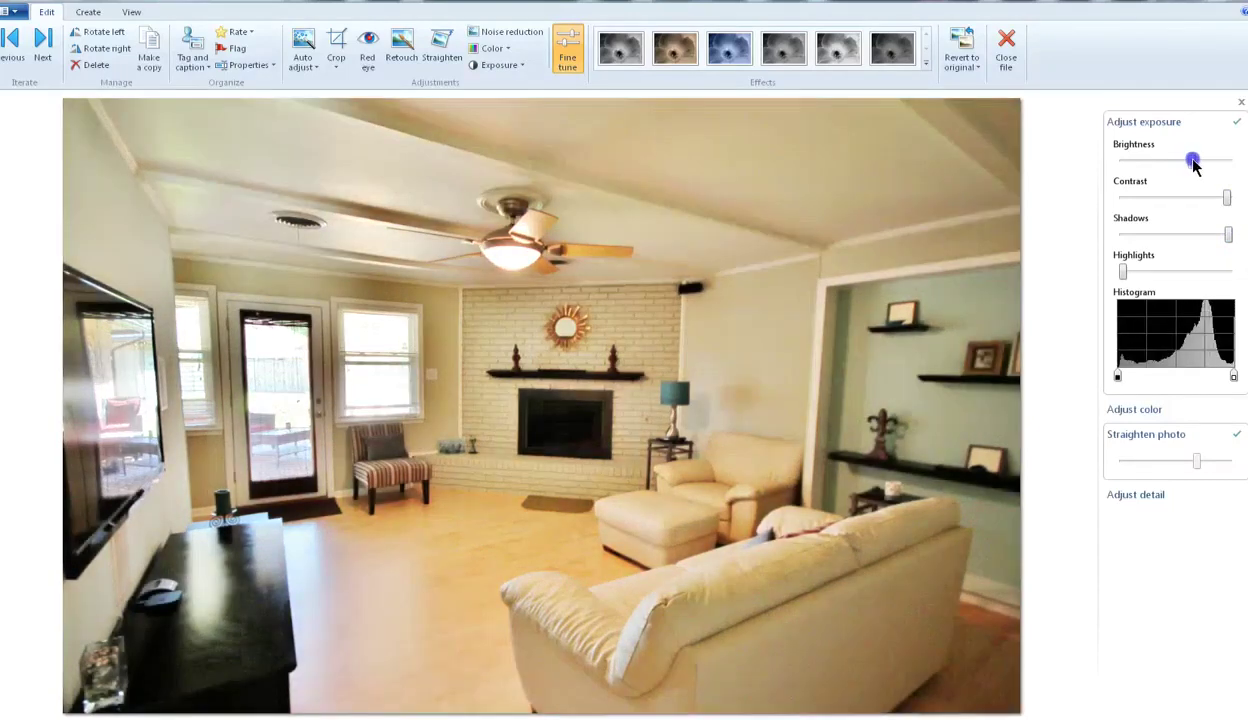
pyautogui.click(1191, 161)
pyautogui.moveTo(1189, 162)
pyautogui.mouseDown()
pyautogui.moveTo(1177, 164)
pyautogui.moveTo(1194, 165)
pyautogui.mouseUp()
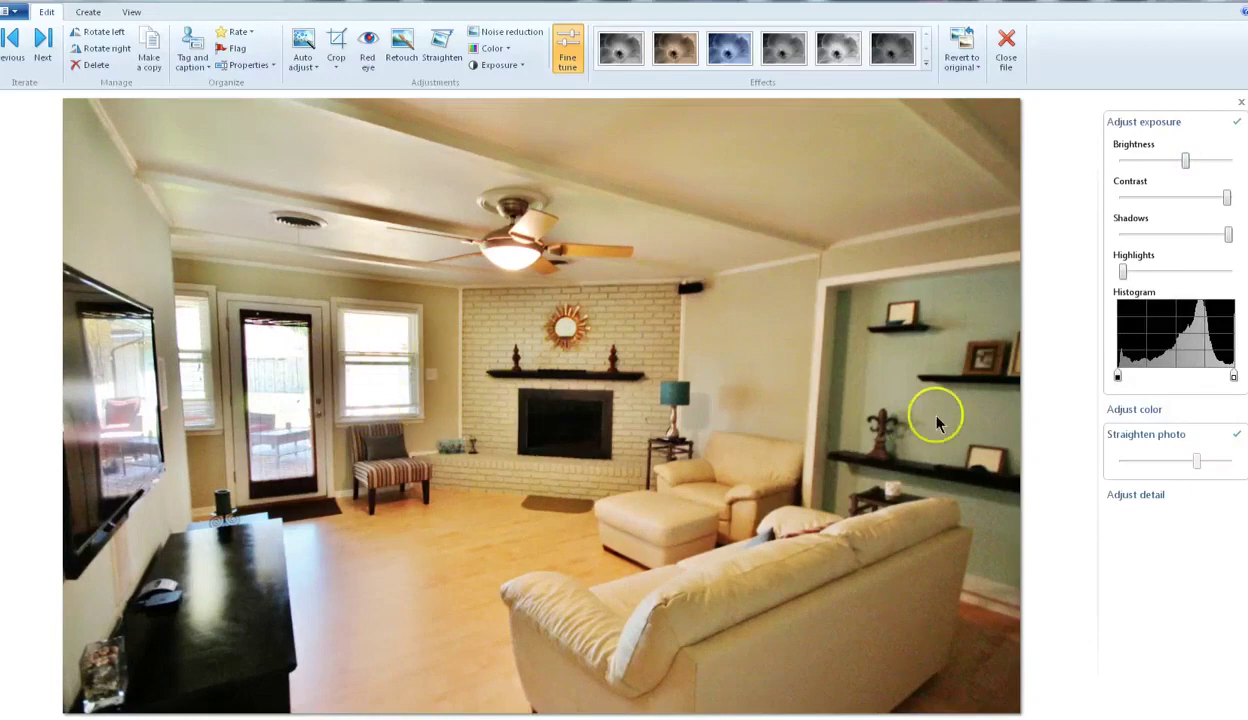
# Check the colour and detail adjustments, then save the living-room photo
pyautogui.click(1148, 412)
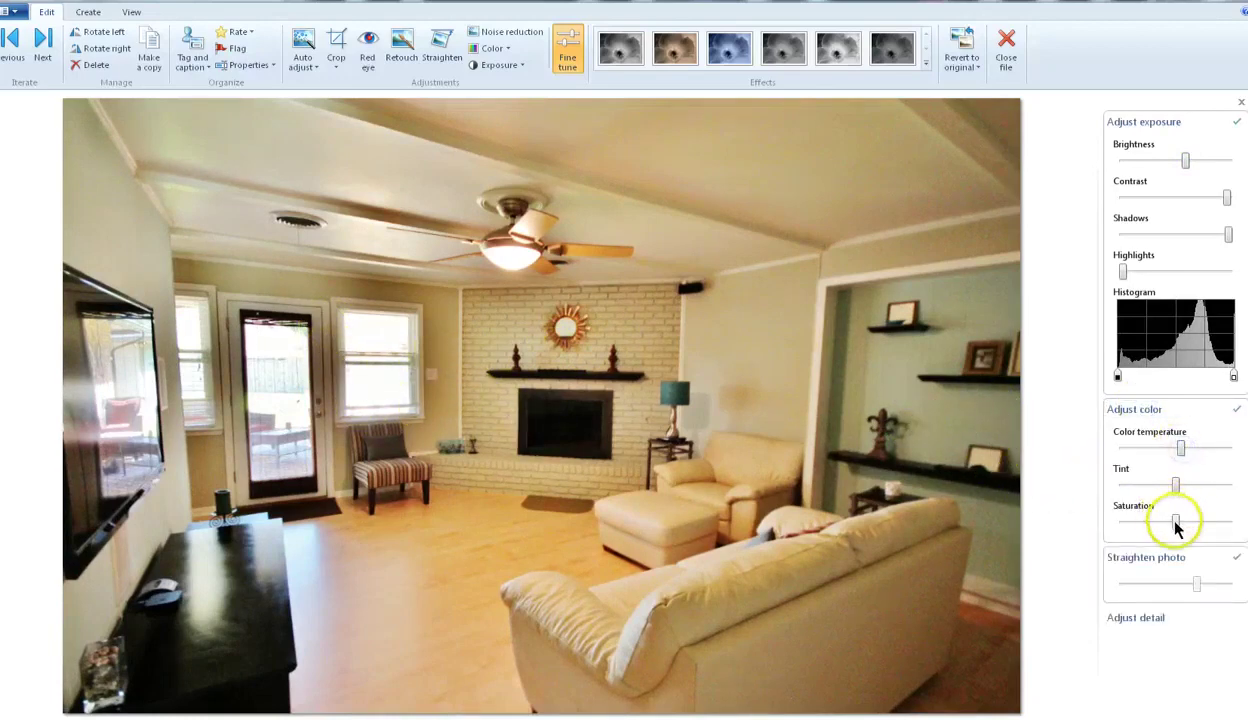
pyautogui.click(1157, 618)
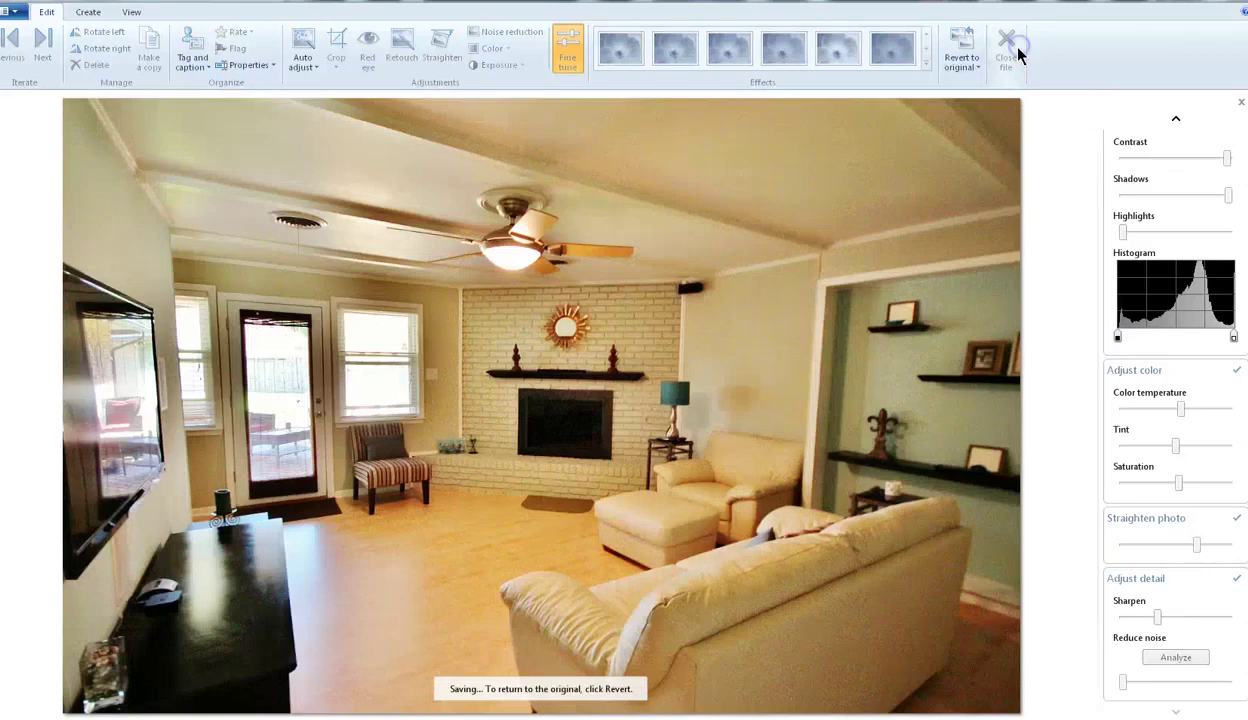
pyautogui.click(1007, 50)
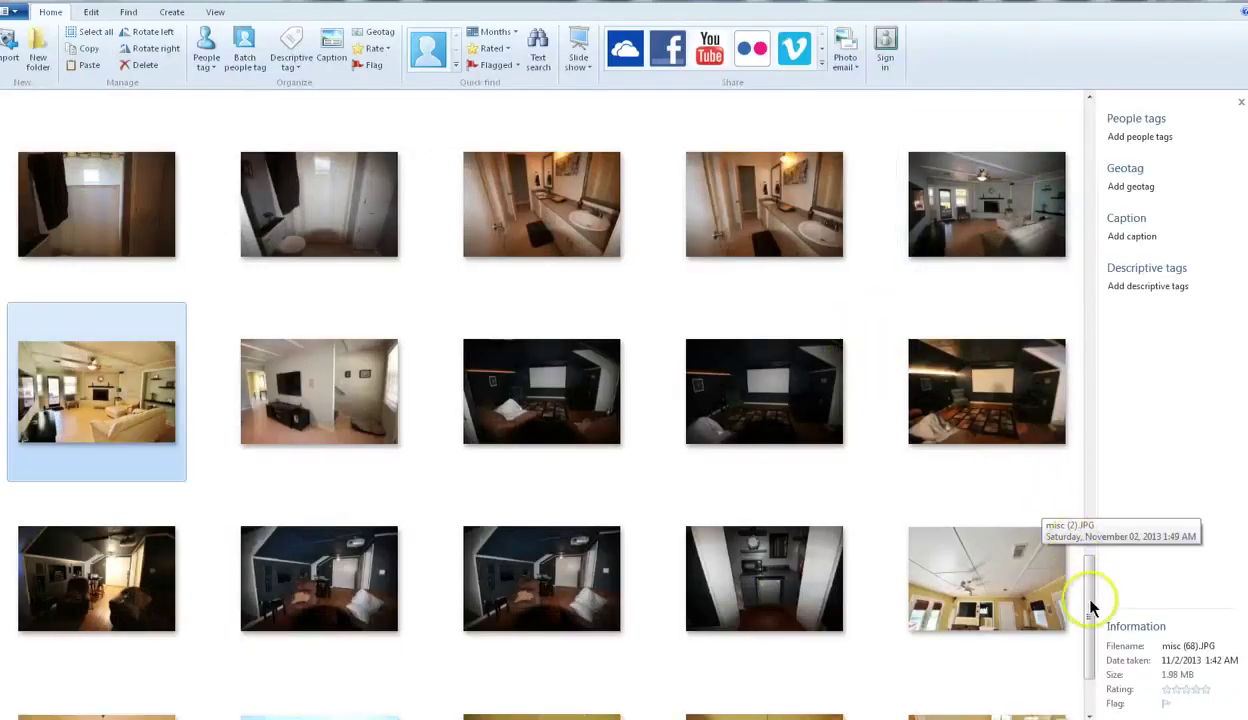
# Scroll down and open the darker home theater photo misc (71) instead of misc (72)
pyautogui.moveTo(1091, 618); pyautogui.dragTo(1090, 660)
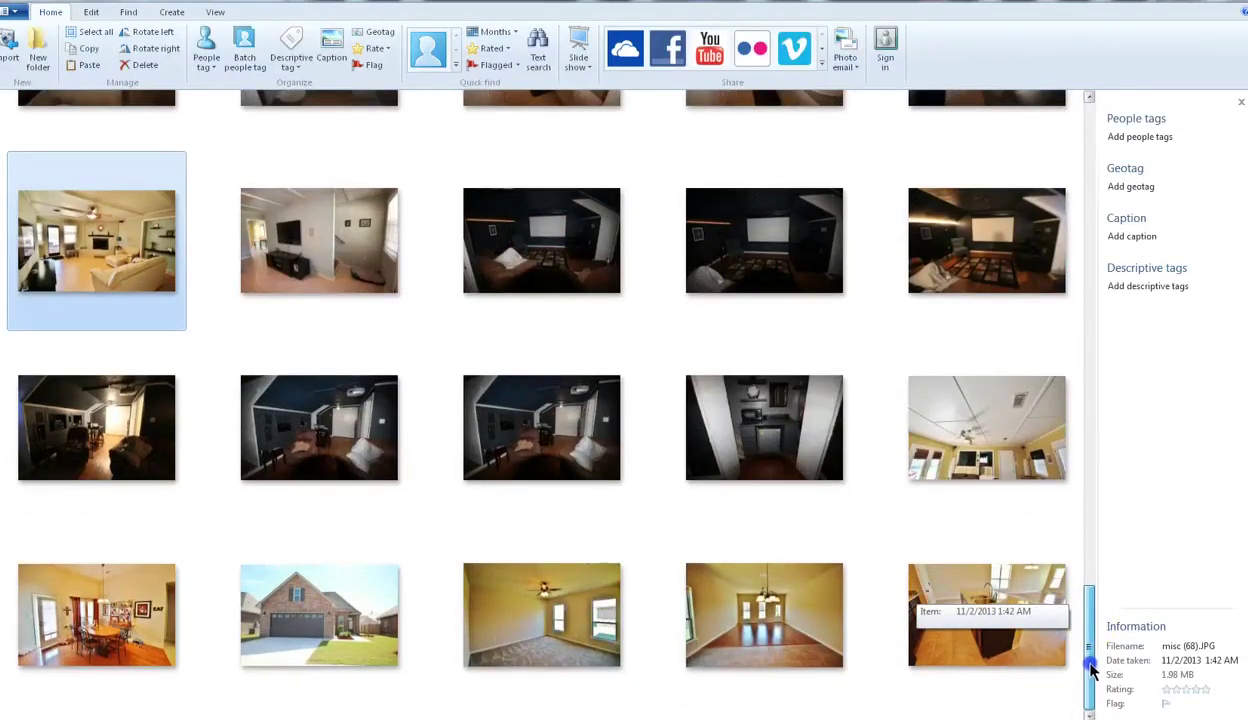
pyautogui.doubleClick(970, 258)
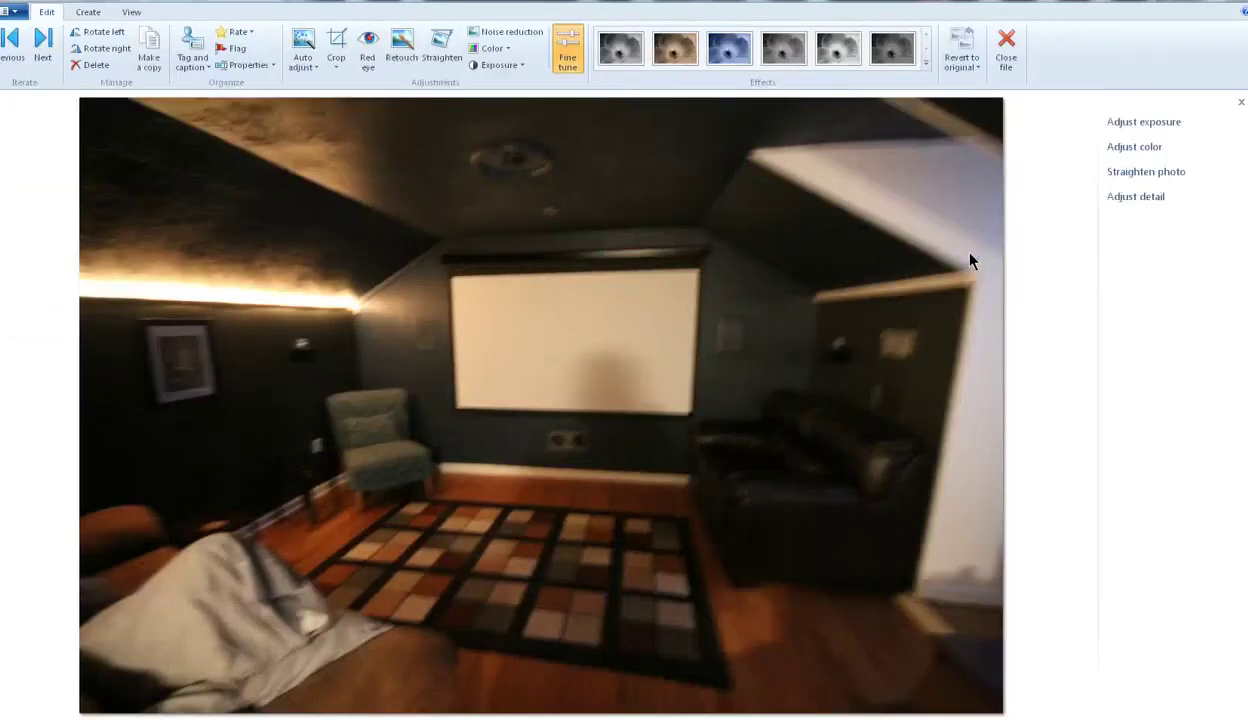
pyautogui.click(1006, 45)
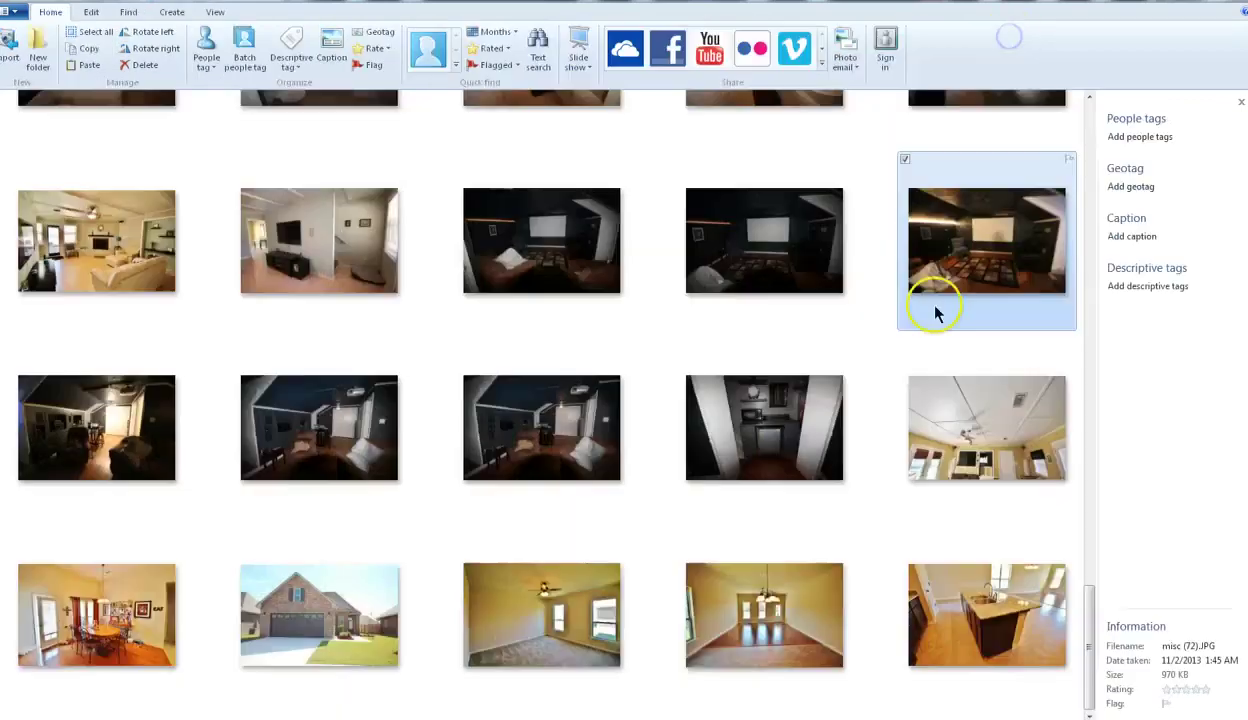
pyautogui.doubleClick(783, 254)
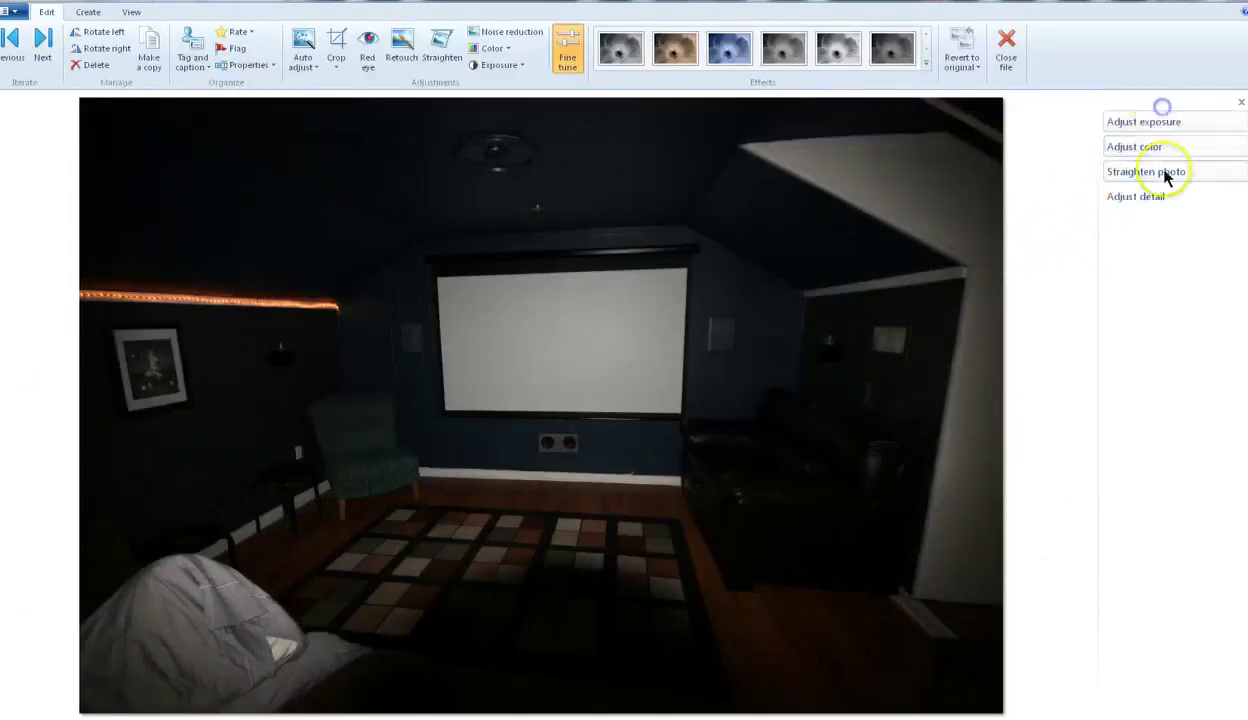
# Push shadows to maximum, add contrast, brighten substantially and pull highlights all the way down
pyautogui.click(1130, 118)
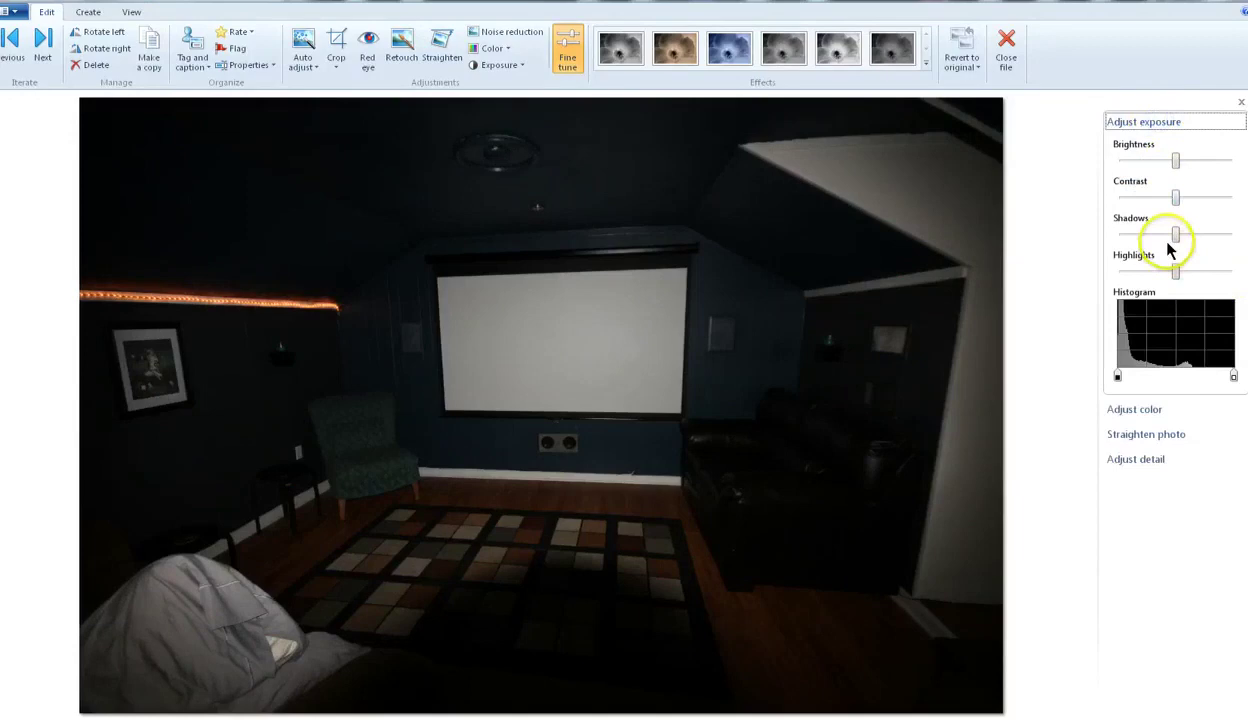
pyautogui.moveTo(1175, 234); pyautogui.dragTo(1239, 234)
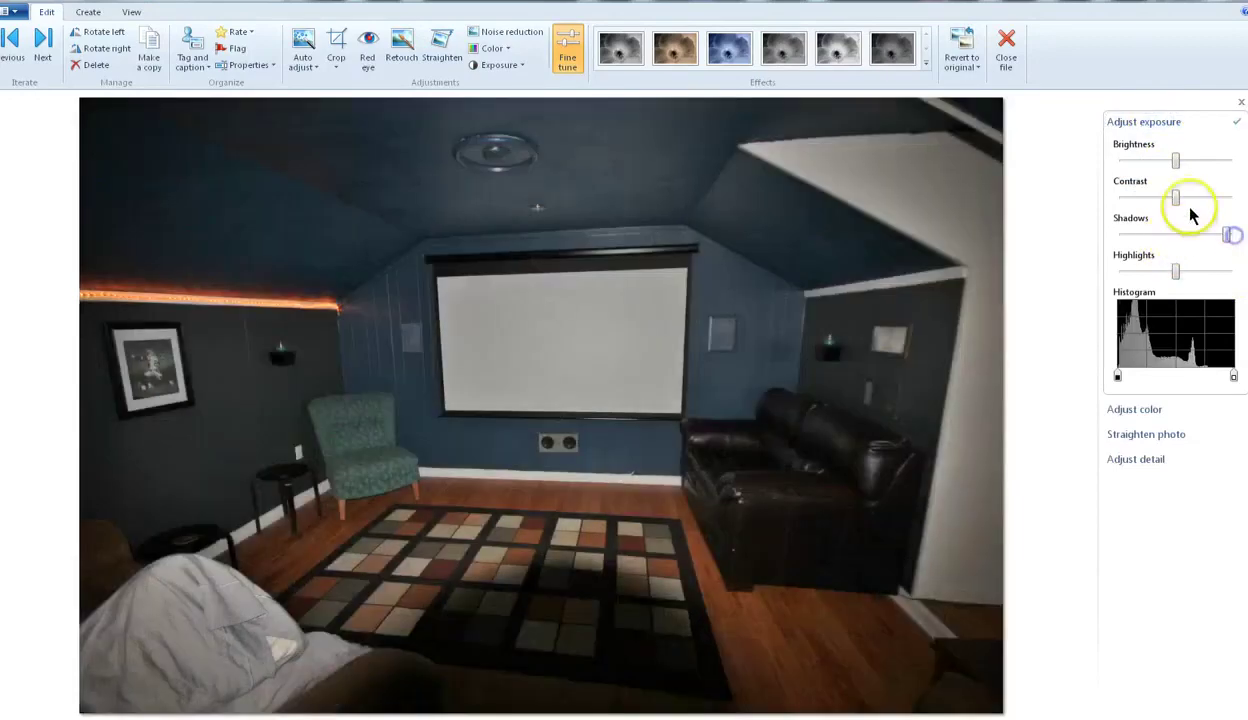
pyautogui.moveTo(1175, 197); pyautogui.dragTo(1230, 200)
pyautogui.moveTo(1176, 160); pyautogui.dragTo(1222, 160)
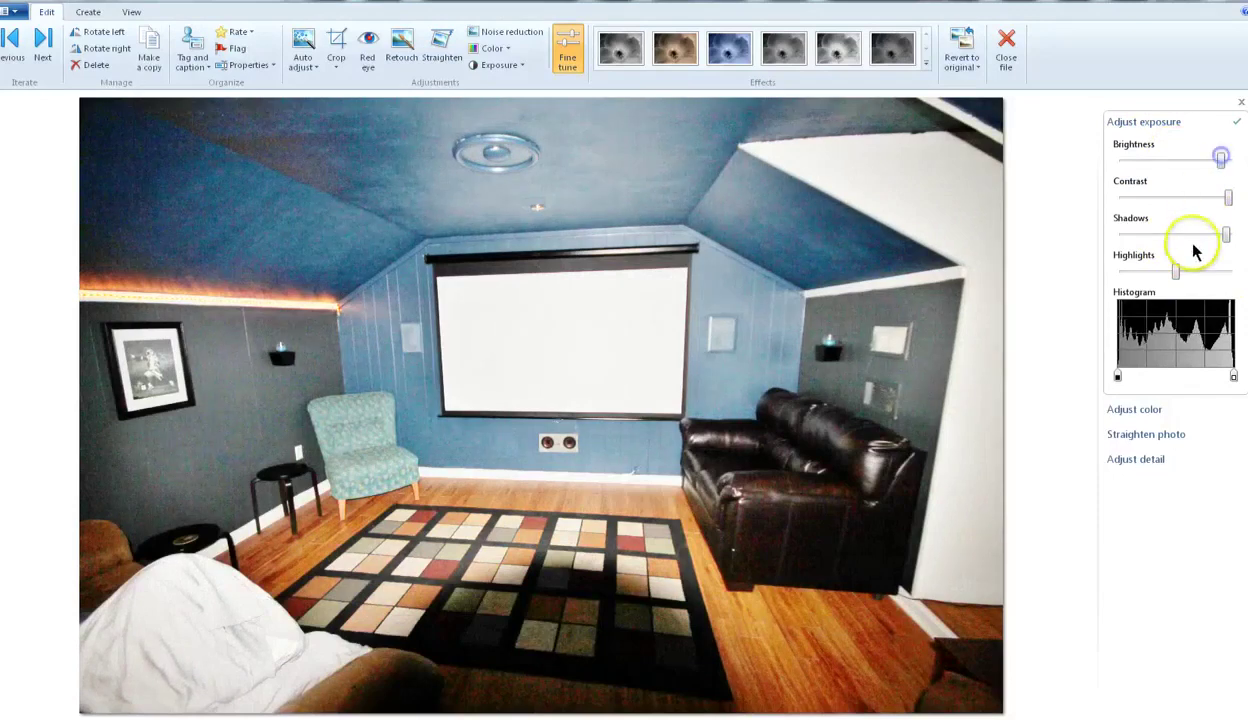
pyautogui.moveTo(1175, 271); pyautogui.dragTo(1101, 278)
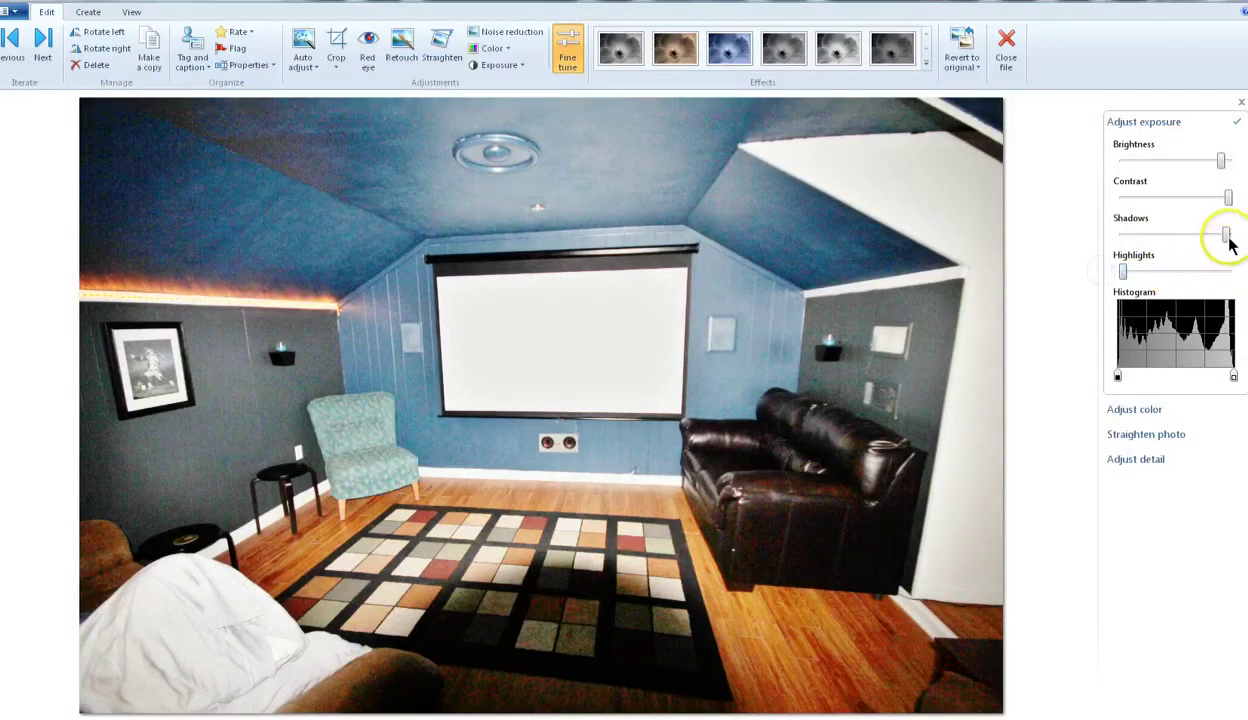
pyautogui.moveTo(1227, 236); pyautogui.dragTo(1235, 238)
pyautogui.moveTo(1212, 165); pyautogui.dragTo(1217, 165)
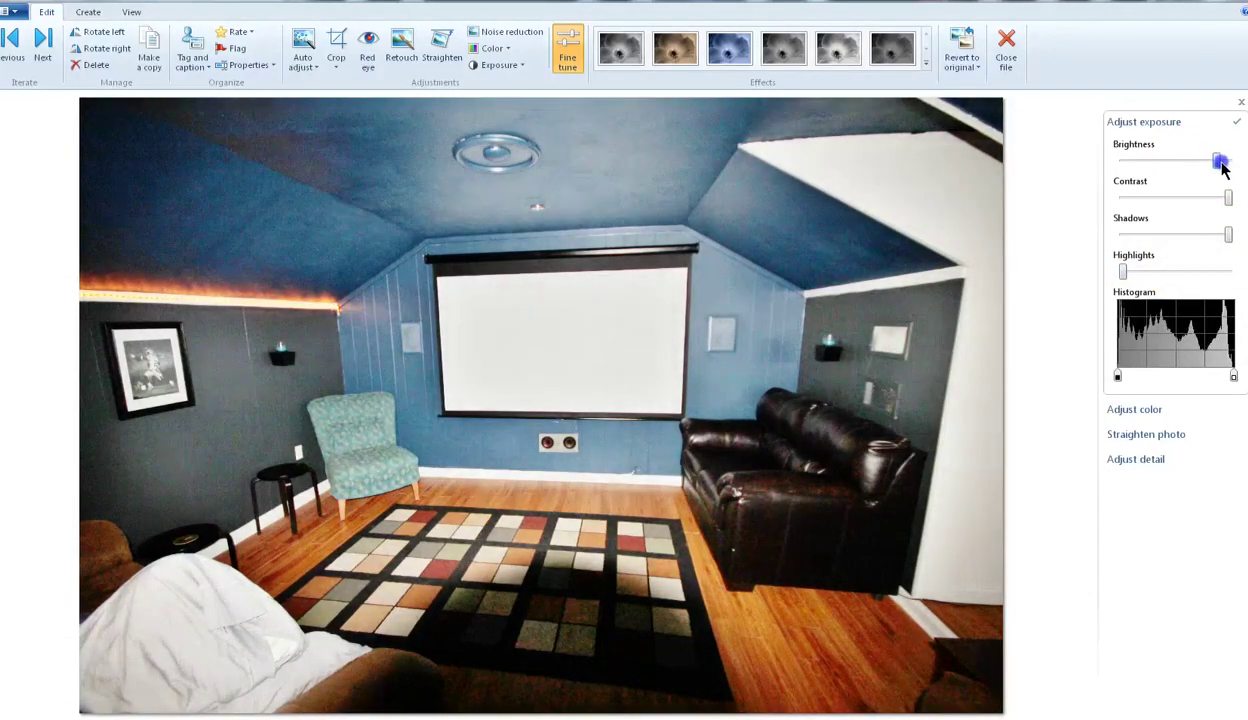
# Rotate the home theater photo slightly to level it and sharpen it
pyautogui.click(1175, 434)
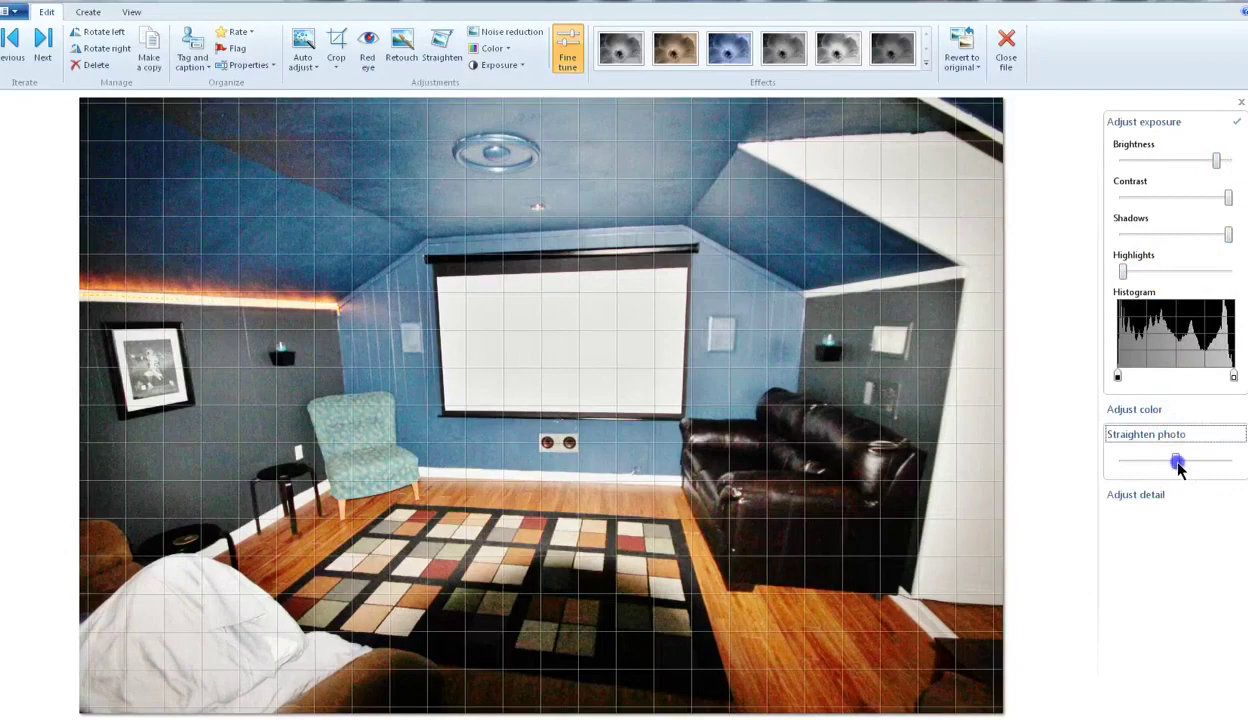
pyautogui.moveTo(1178, 463); pyautogui.dragTo(1190, 462)
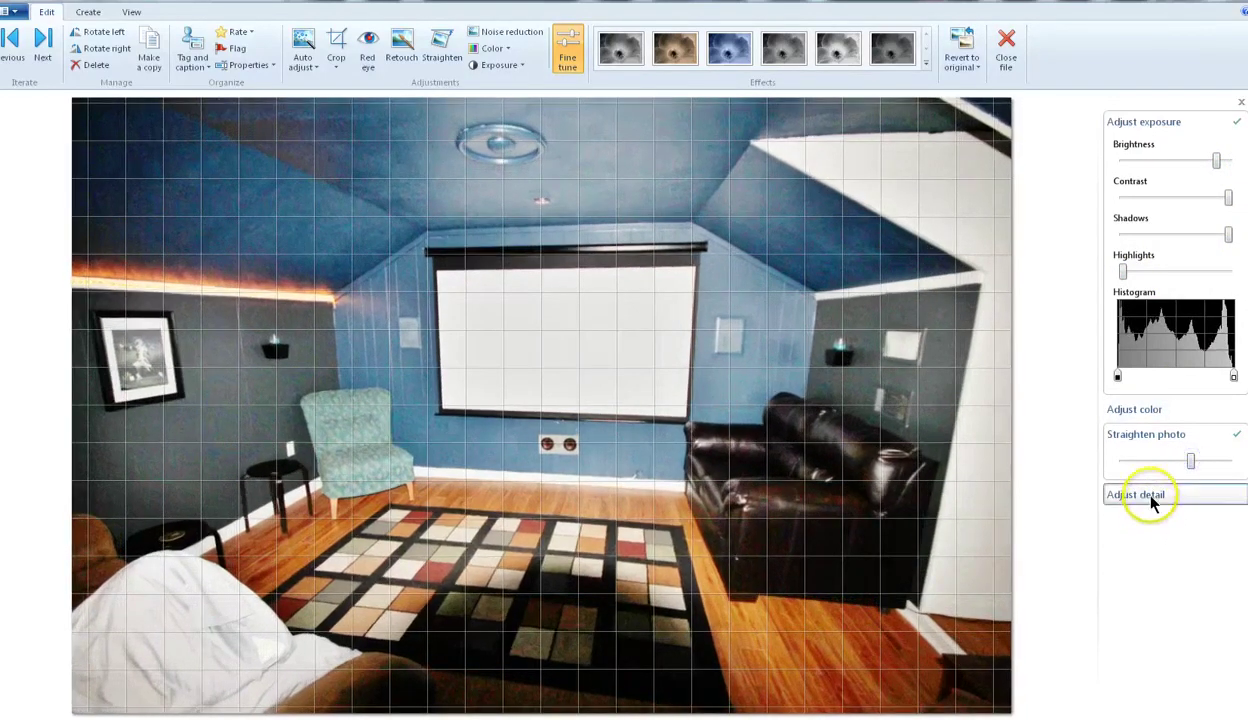
pyautogui.click(1152, 500)
pyautogui.moveTo(1128, 533); pyautogui.dragTo(1162, 537)
# Save the home theater photo and scroll the gallery back up toward misc (66)
pyautogui.click(1006, 48)
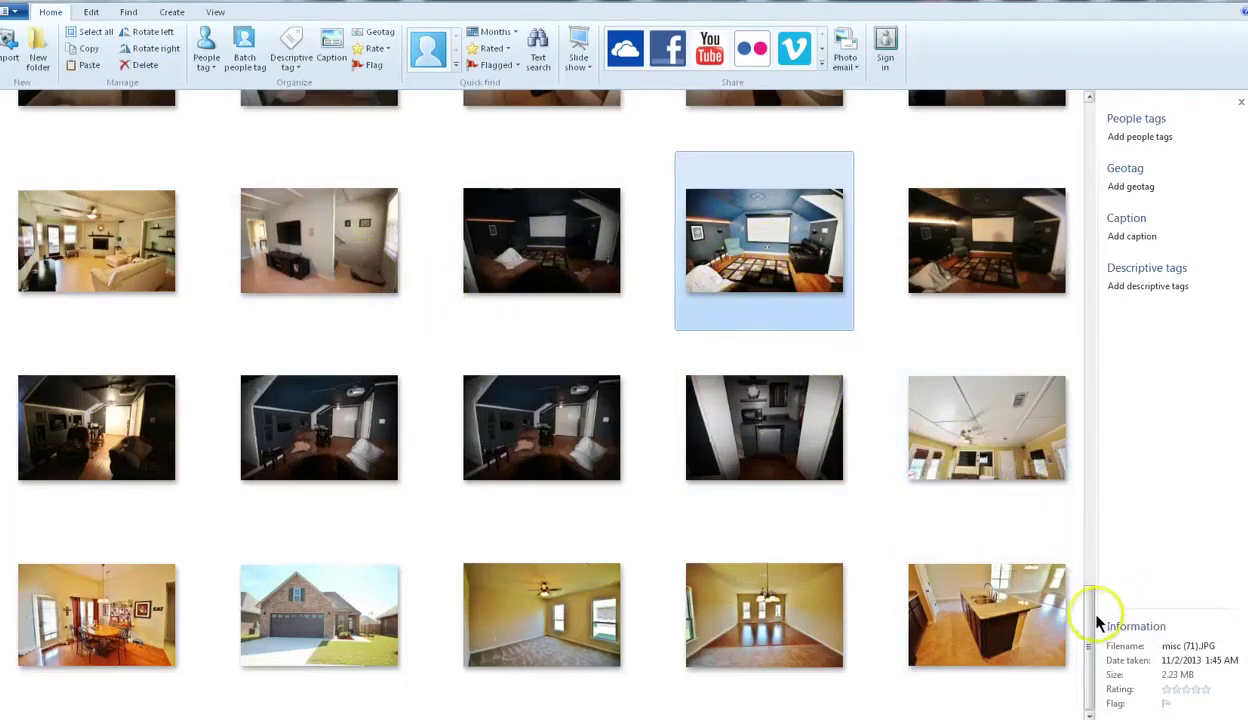
pyautogui.moveTo(1090, 632); pyautogui.dragTo(1095, 585)
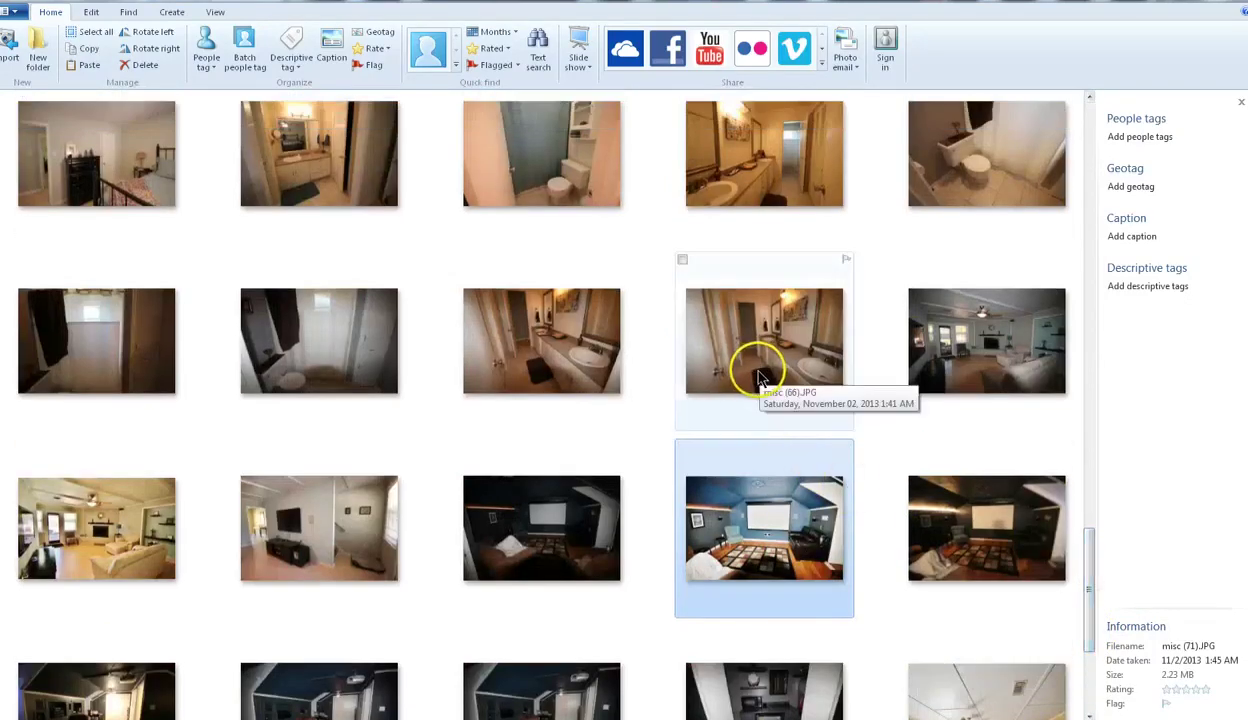
# Open bathroom photo misc (66), lift its shadows, add contrast and level it slightly
pyautogui.doubleClick(762, 372)
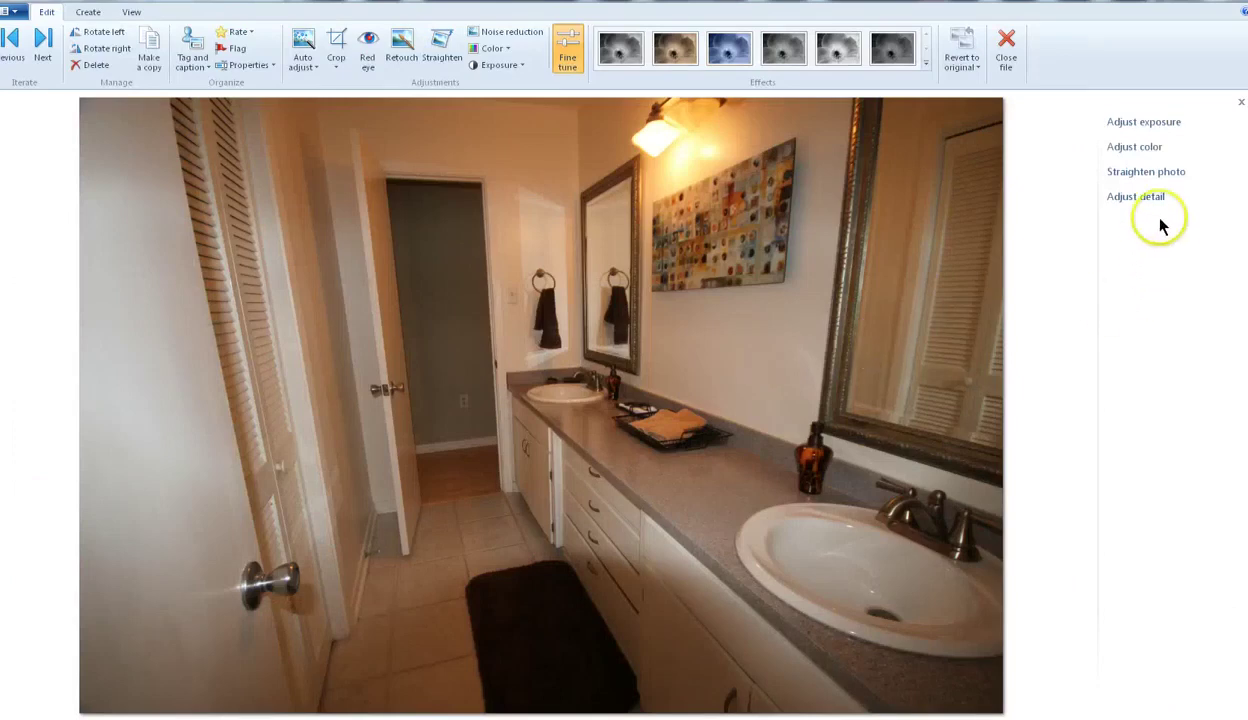
pyautogui.click(1142, 121)
pyautogui.moveTo(1178, 234); pyautogui.dragTo(1195, 165)
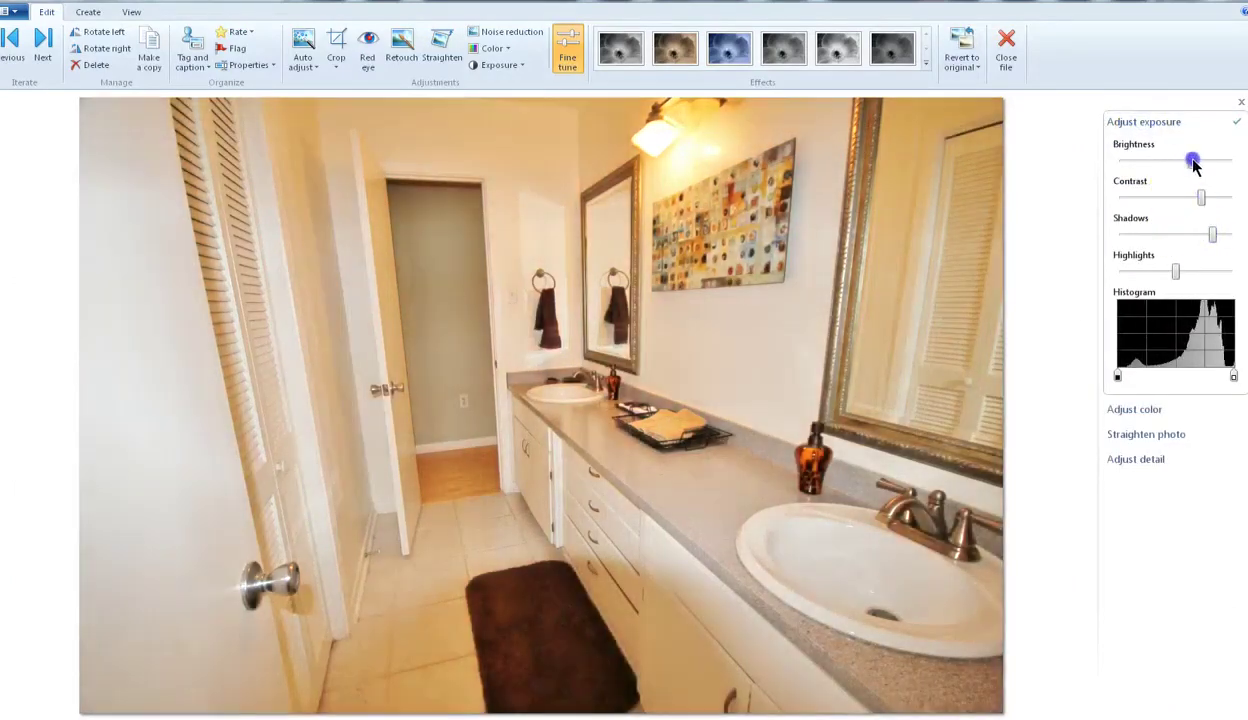
pyautogui.click(1170, 436)
pyautogui.moveTo(1181, 474); pyautogui.dragTo(1191, 471)
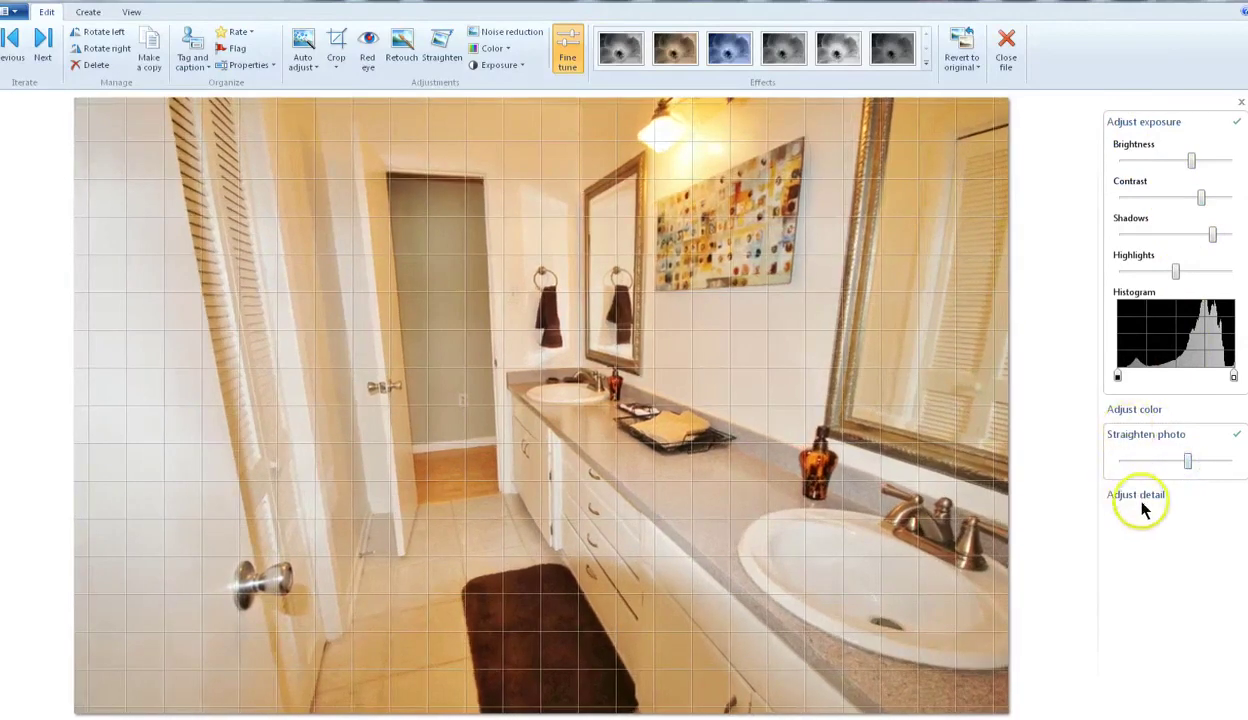
# Warm the bathroom photo's colour temperature slightly, sharpen it, and save it
pyautogui.click(1148, 409)
pyautogui.moveTo(1172, 450); pyautogui.dragTo(1176, 448)
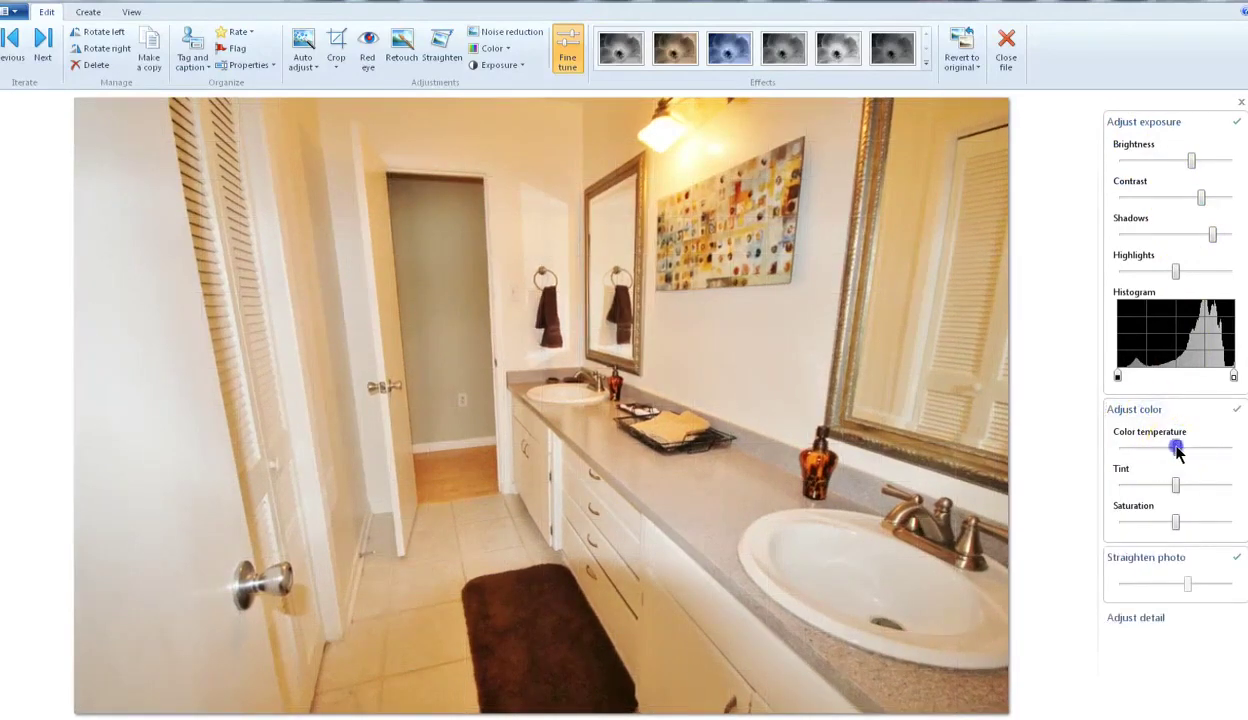
pyautogui.click(1160, 618)
pyautogui.moveTo(1124, 619); pyautogui.dragTo(1147, 624)
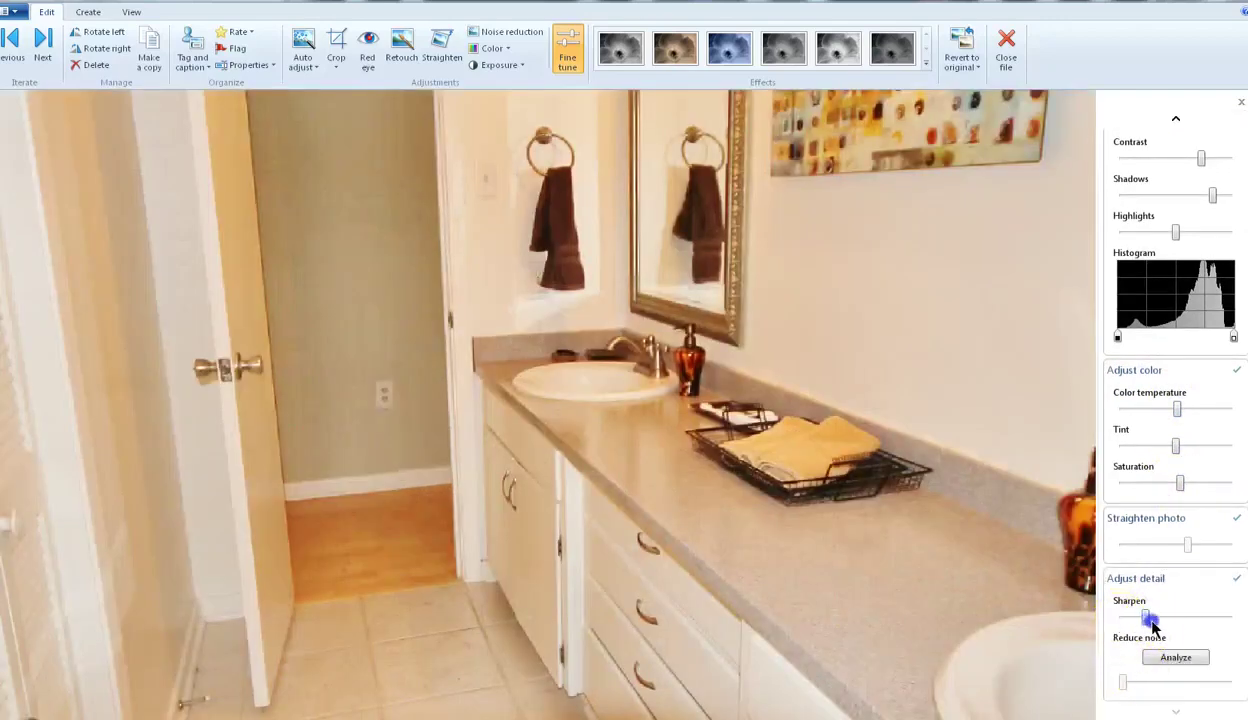
pyautogui.click(1004, 52)
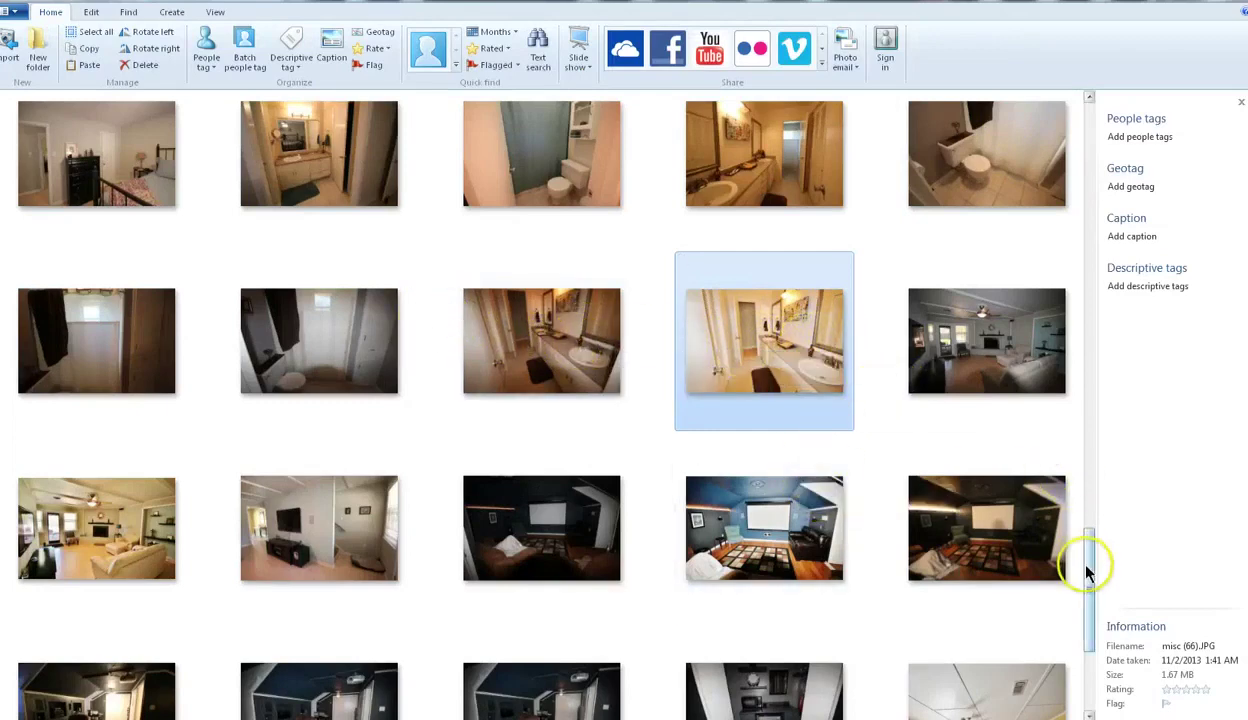
# Scroll up and select misc (53), then the iron-bed bedroom photo misc (56)
pyautogui.moveTo(1091, 587); pyautogui.dragTo(1095, 520)
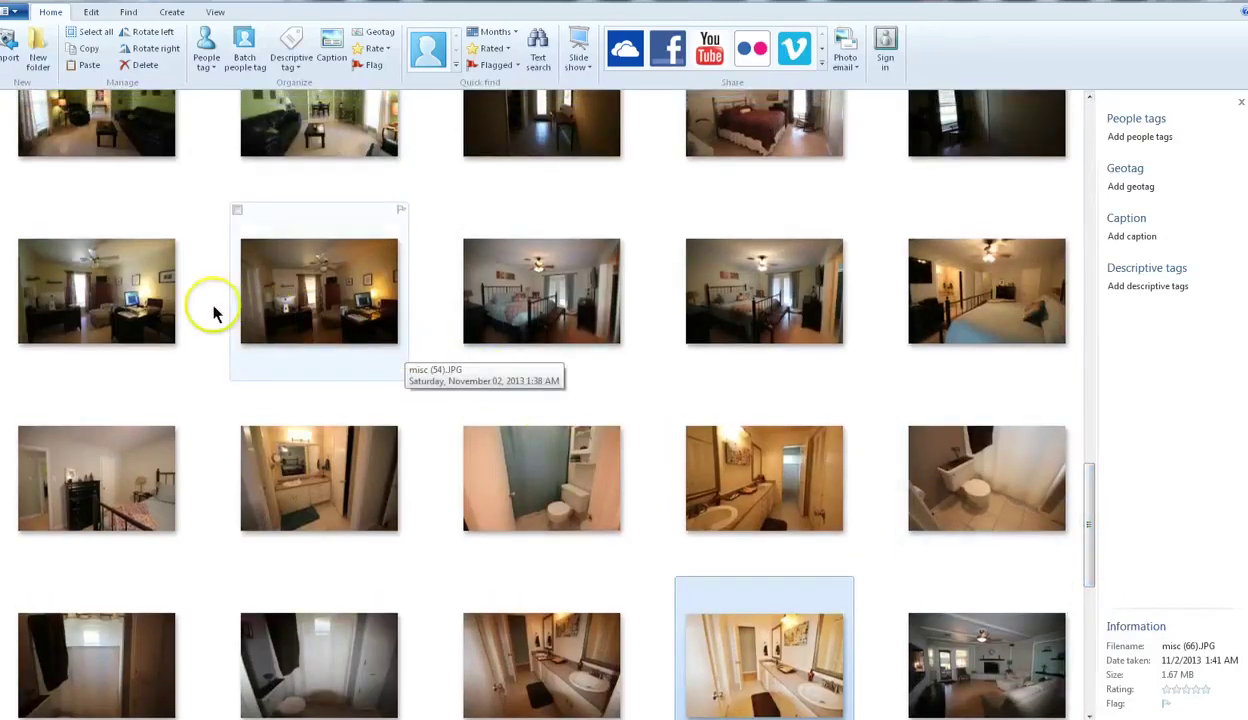
pyautogui.click(143, 302)
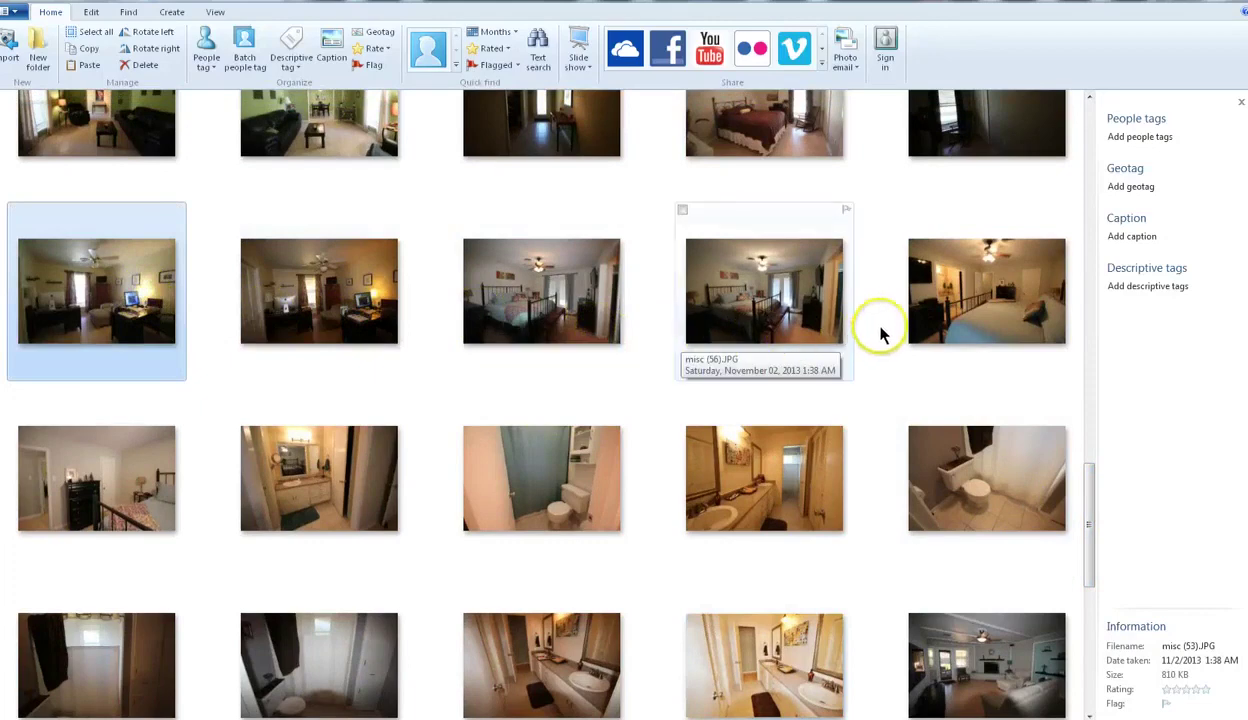
pyautogui.click(778, 315)
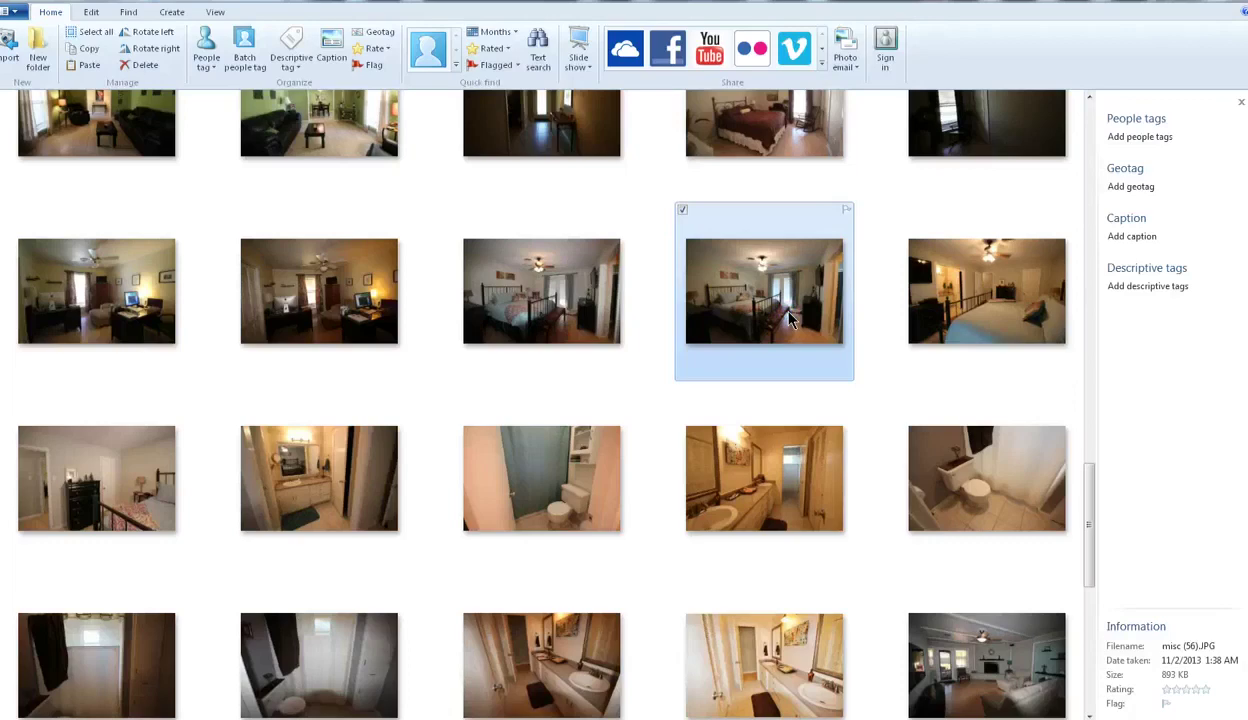
# Open the bedroom photo and lift its shadows, raise contrast, lower highlights and trim brightness slightly
pyautogui.doubleClick(800, 318)
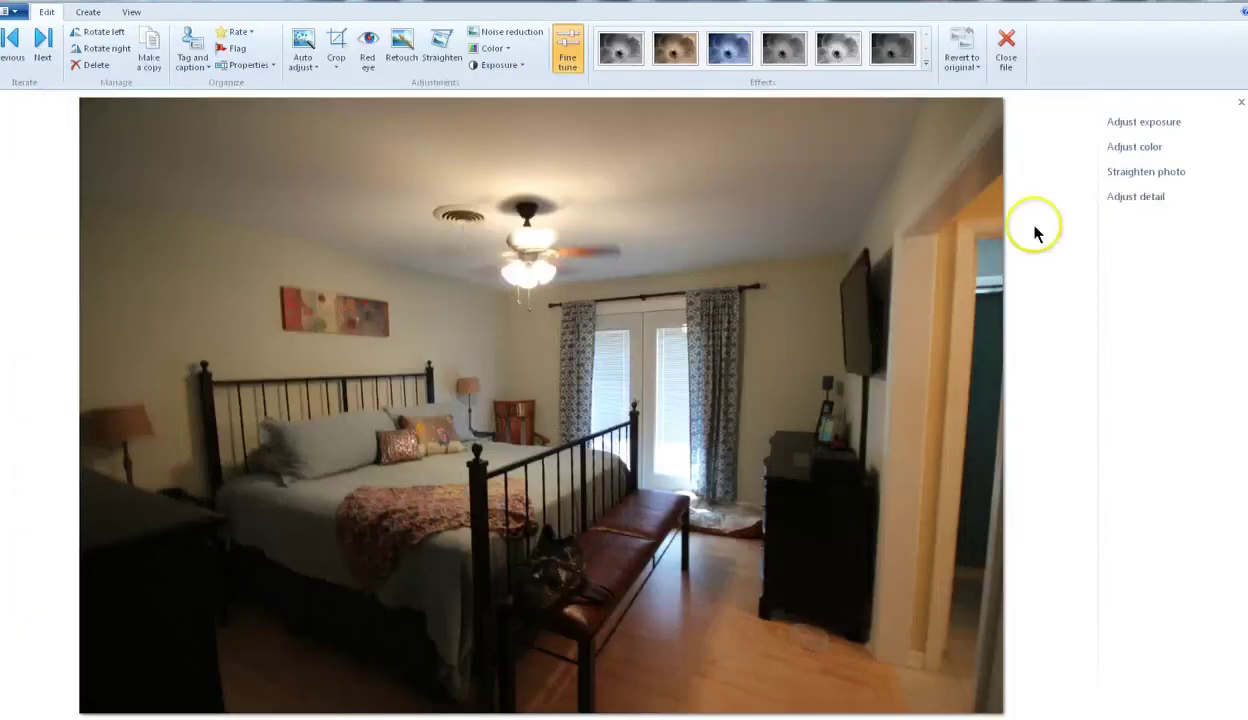
pyautogui.click(1143, 121)
pyautogui.moveTo(1178, 234); pyautogui.dragTo(1218, 233)
pyautogui.moveTo(1176, 197); pyautogui.dragTo(1201, 160)
pyautogui.moveTo(1176, 271); pyautogui.dragTo(1122, 271)
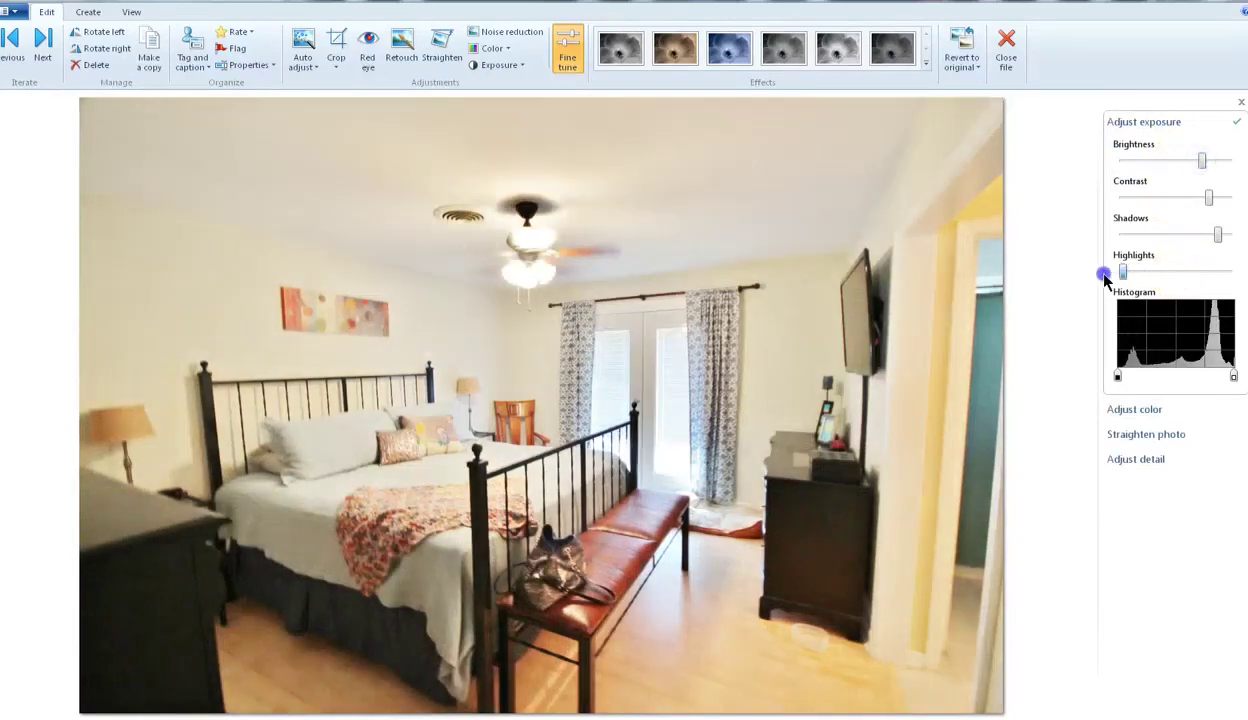
pyautogui.moveTo(1200, 163); pyautogui.dragTo(1183, 160)
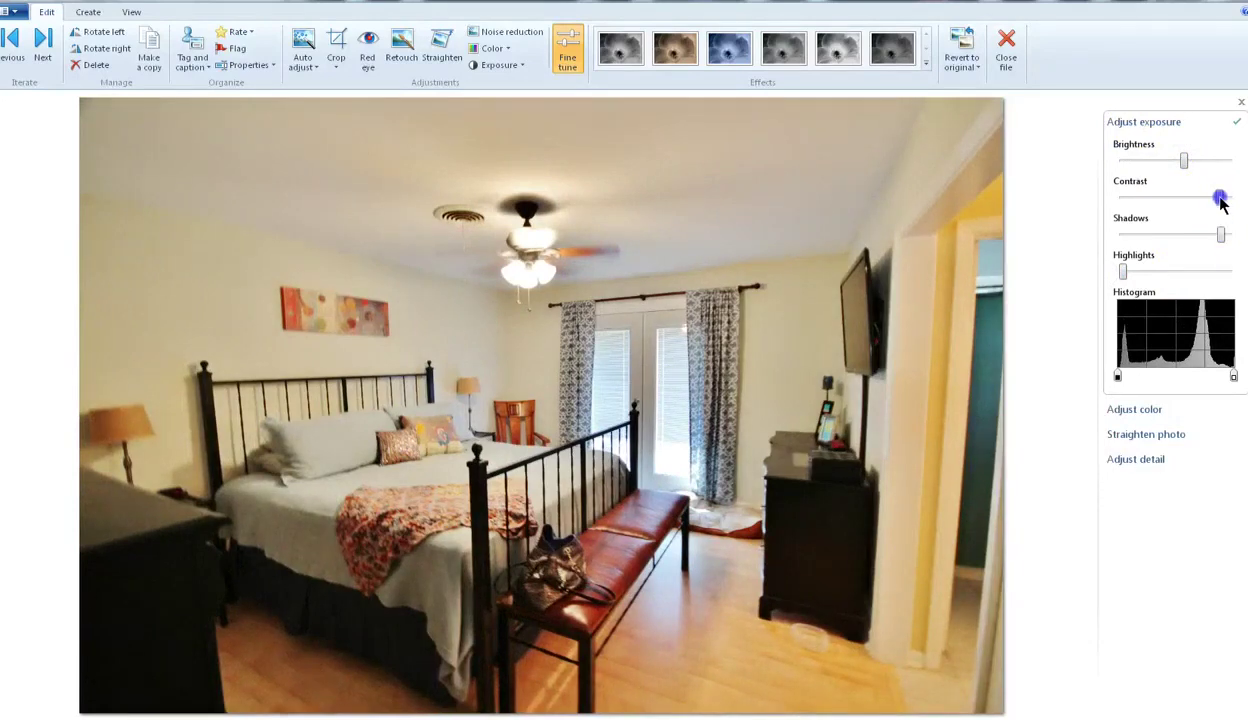
pyautogui.moveTo(1186, 162); pyautogui.dragTo(1190, 182)
# Warm the colour temperature slightly and boost the saturation a little
pyautogui.click(1158, 410)
pyautogui.click(1172, 447)
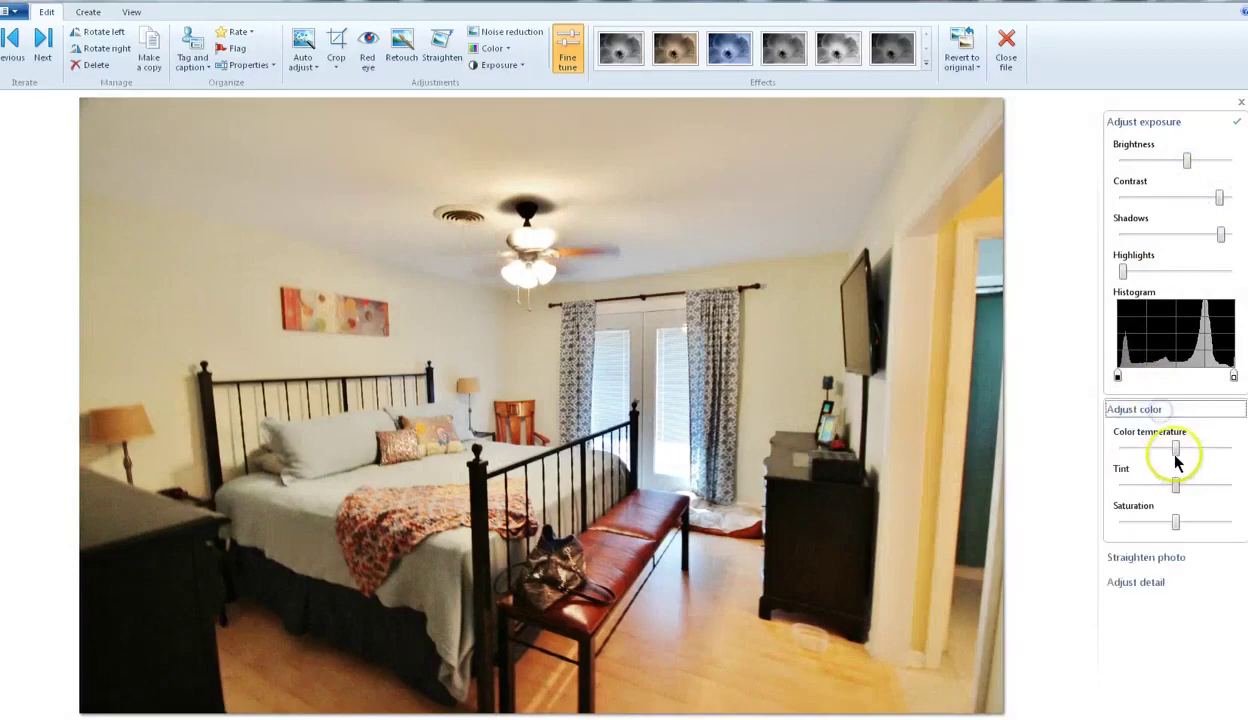
pyautogui.moveTo(1178, 531); pyautogui.dragTo(1184, 527)
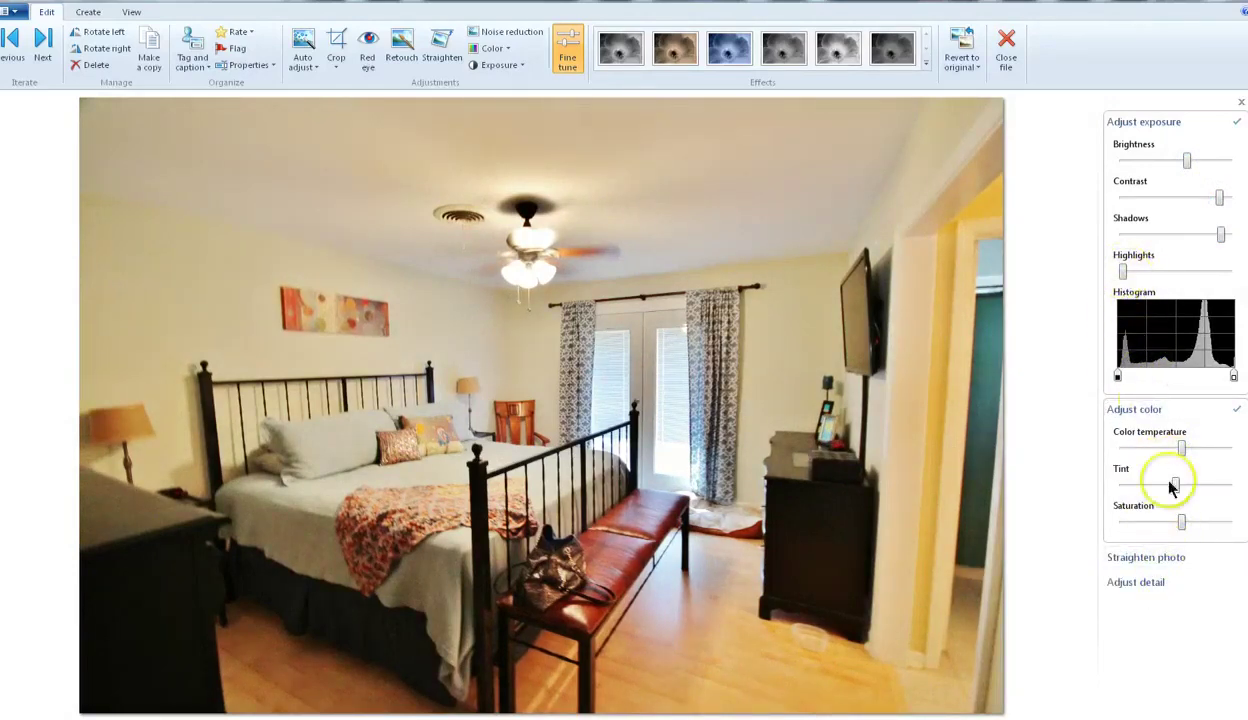
# Raise the sharpening and save the edited misc (56).JPG back to the gallery
pyautogui.click(1150, 581)
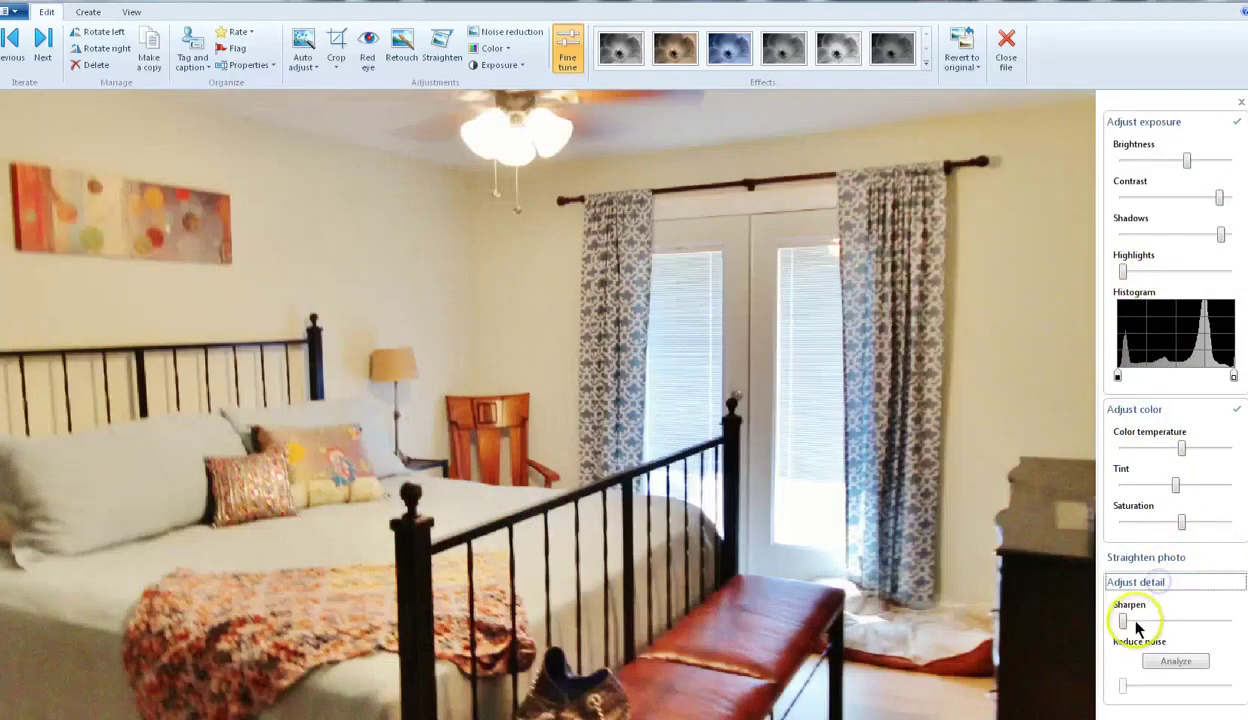
pyautogui.click(1129, 623)
pyautogui.moveTo(1160, 625); pyautogui.dragTo(1162, 625)
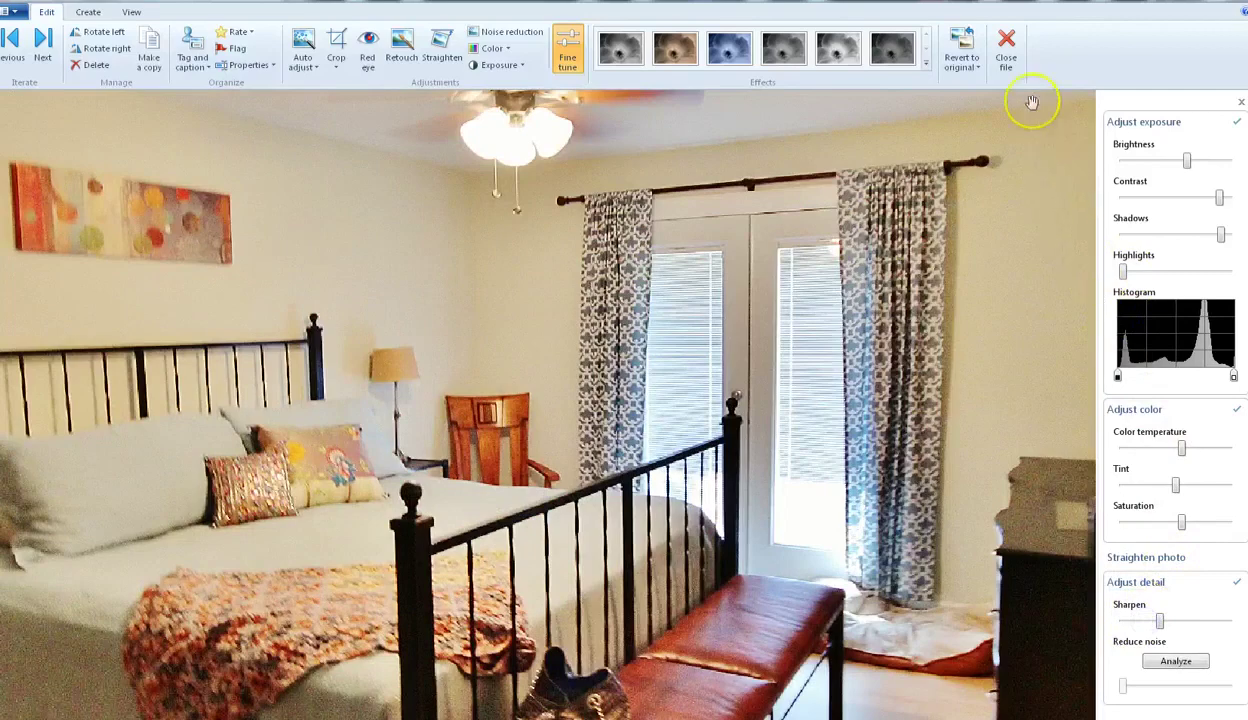
pyautogui.click(1006, 48)
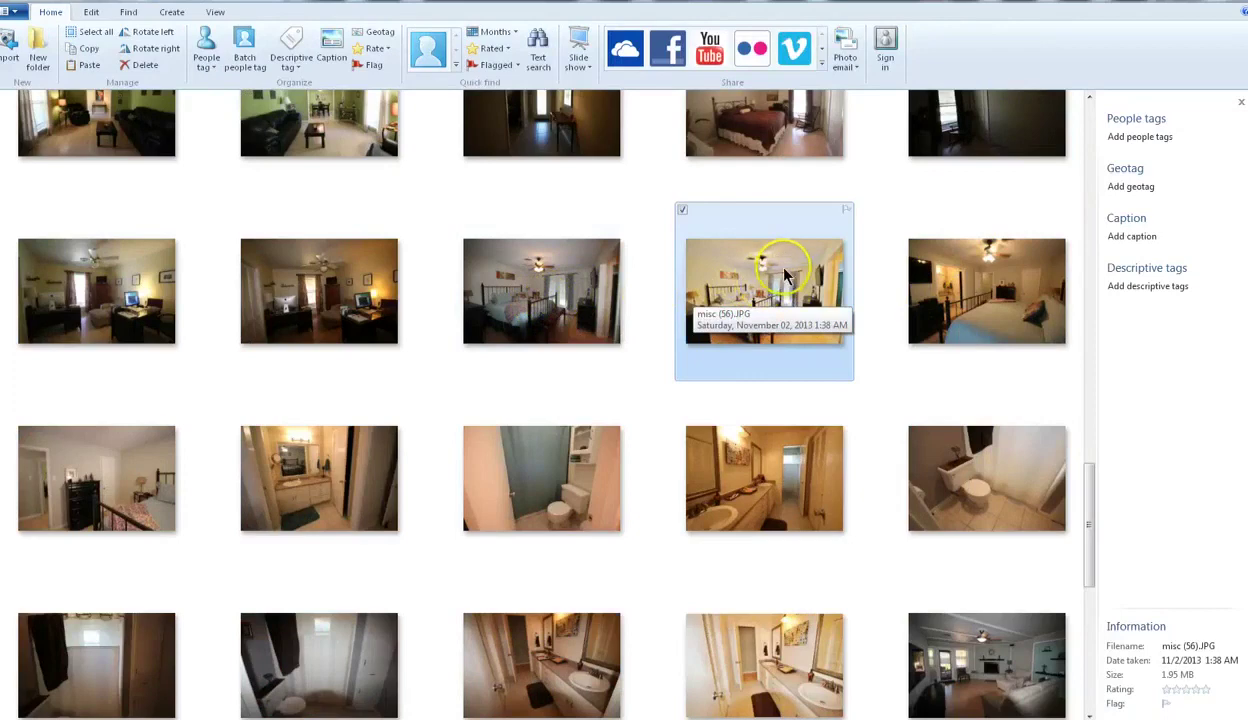
pyautogui.moveTo(1091, 533); pyautogui.dragTo(1091, 167)
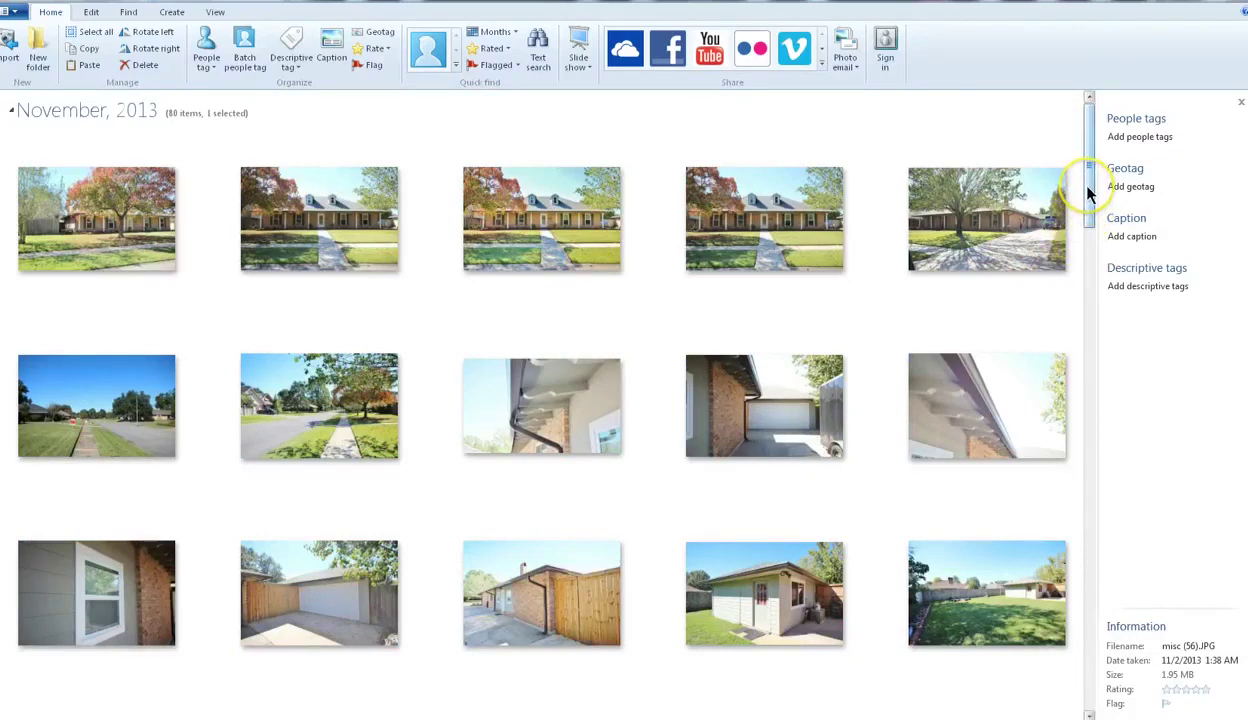
pyautogui.moveTo(1087, 173); pyautogui.dragTo(1089, 248)
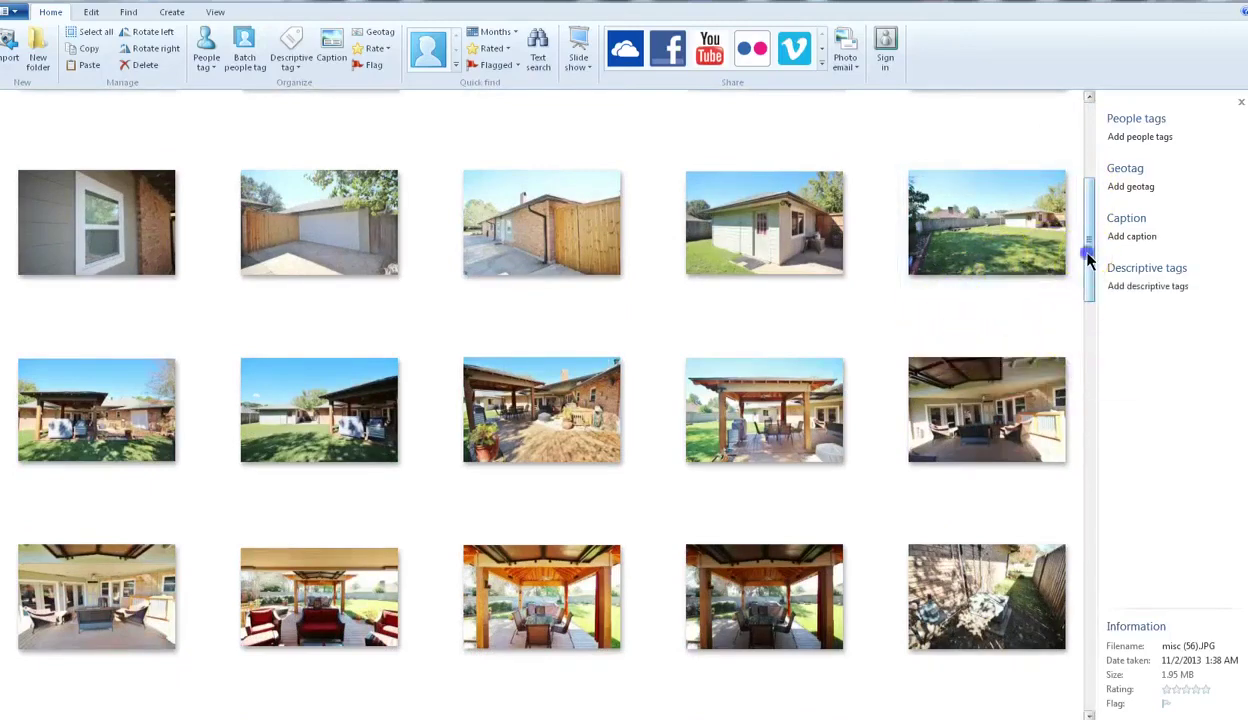
pyautogui.moveTo(1088, 255); pyautogui.dragTo(1097, 302)
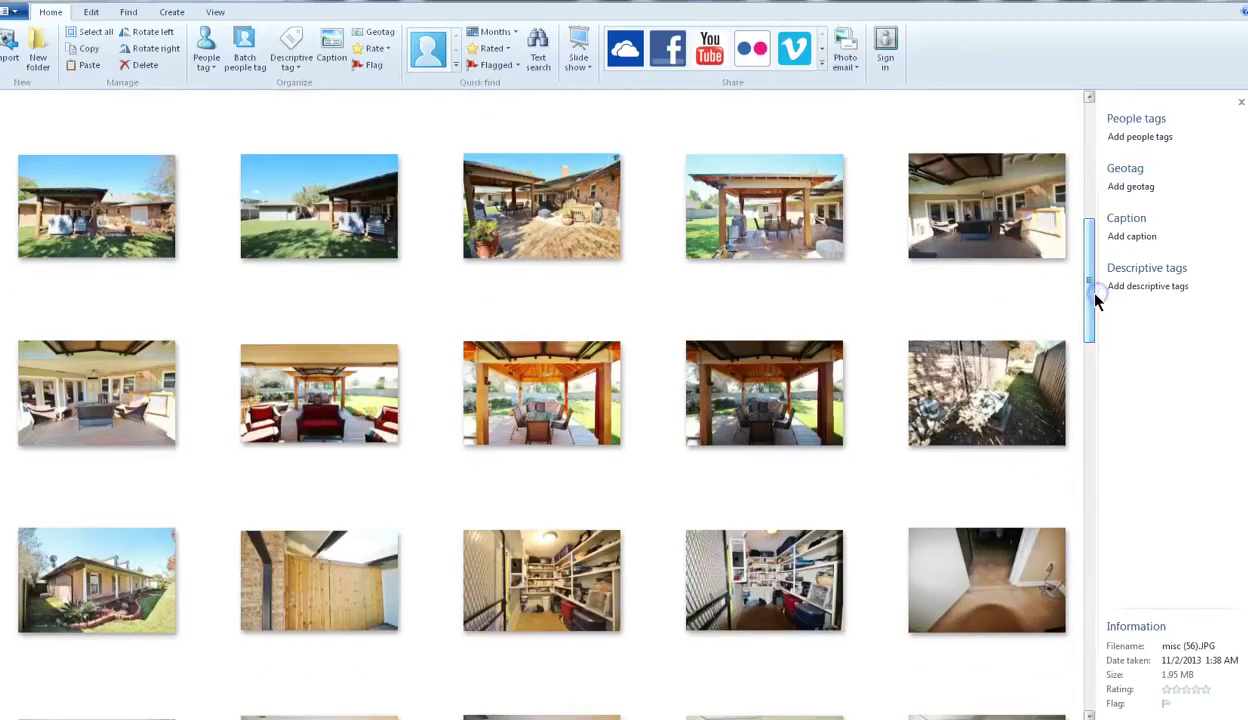